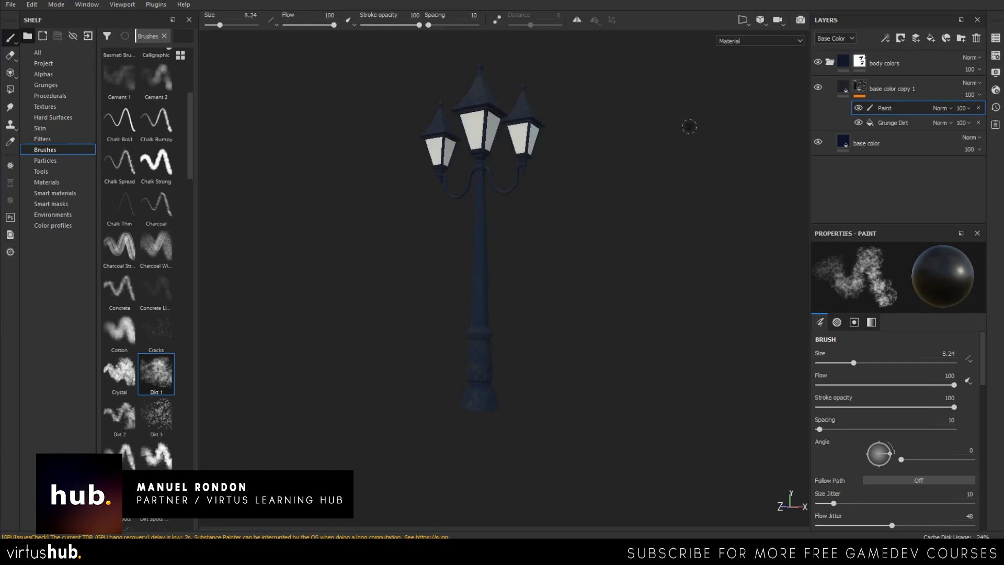
# Touch up the grunge on the lamp post's base with the Dirt 1 brush in the mask of base color copy 1.
pyautogui.keyDown('alt'); pyautogui.moveTo(482, 300); pyautogui.dragTo(507, 276, button='middle'); pyautogui.keyUp('alt')
pyautogui.scroll(2, 482, 356)
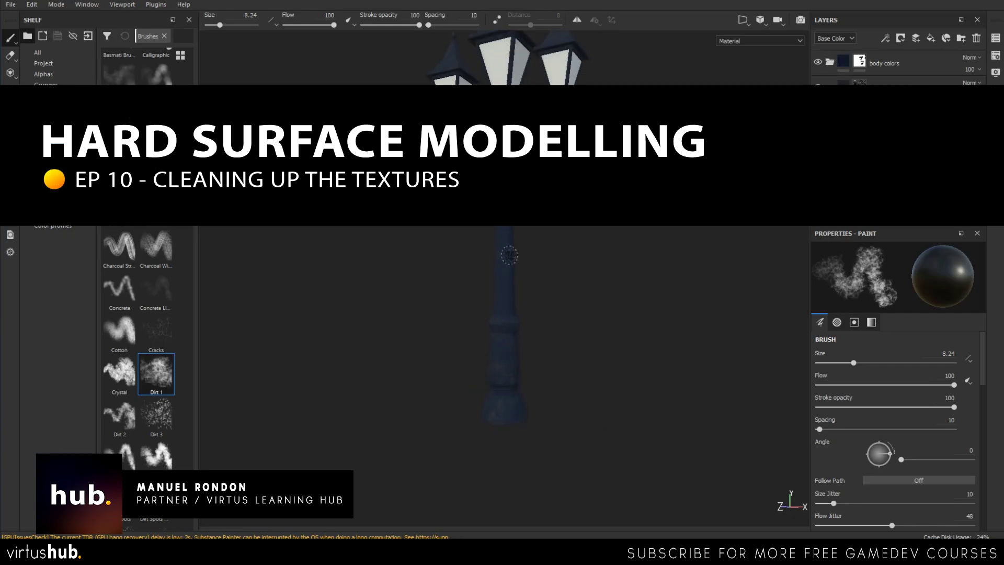
pyautogui.scroll(4, 505, 235)
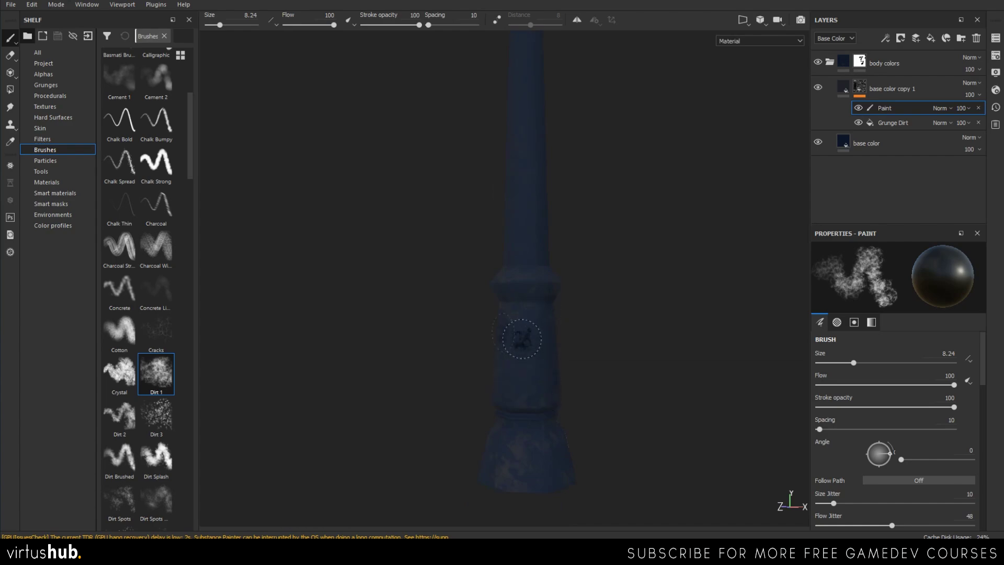
pyautogui.keyDown('alt'); pyautogui.moveTo(530, 353); pyautogui.dragTo(646, 327); pyautogui.keyUp('alt')
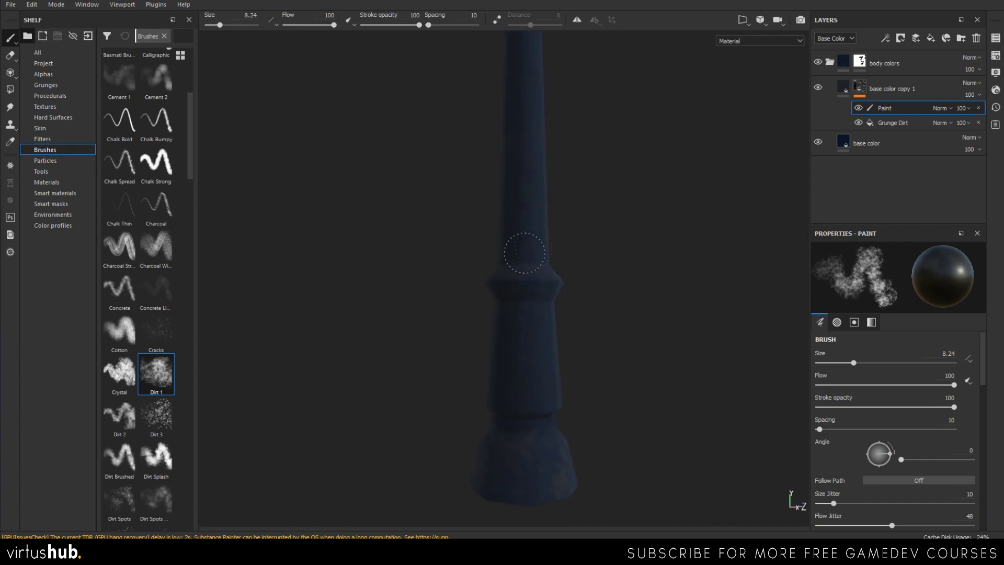
pyautogui.press('x')
pyautogui.keyDown('alt'); pyautogui.moveTo(463, 314); pyautogui.dragTo(619, 303); pyautogui.keyUp('alt')
pyautogui.click(554, 370)
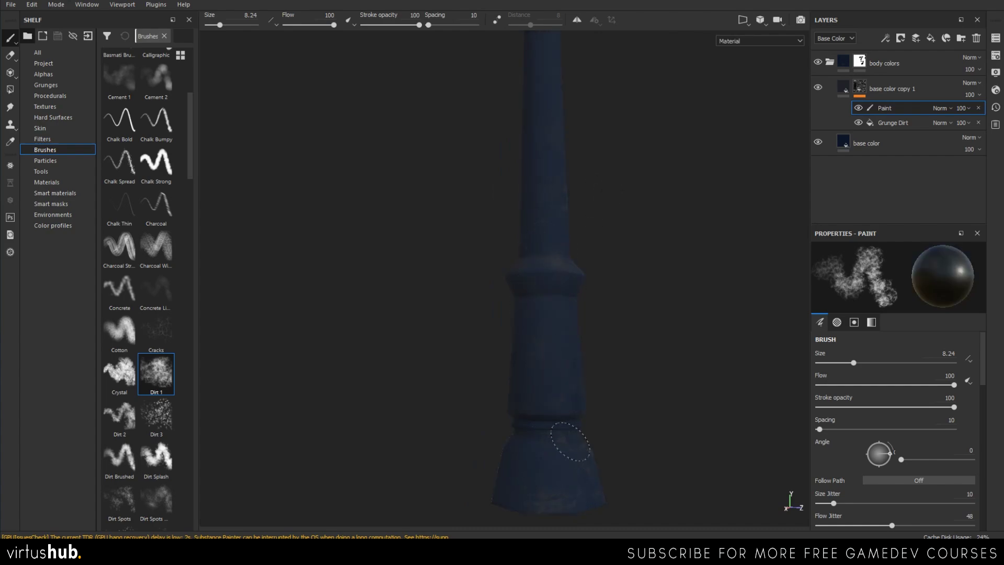
pyautogui.keyDown('alt'); pyautogui.moveTo(632, 205); pyautogui.dragTo(523, 290); pyautogui.keyUp('alt')
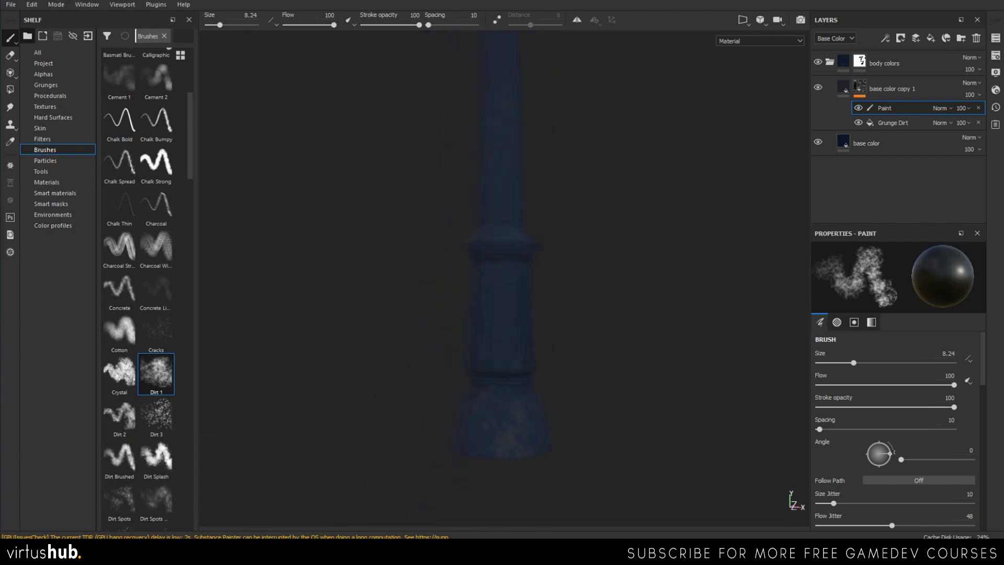
pyautogui.moveTo(589, 218)
pyautogui.keyDown('alt'); pyautogui.mouseDown()
pyautogui.moveTo(426, 253)
pyautogui.moveTo(579, 231)
pyautogui.moveTo(486, 321)
pyautogui.moveTo(515, 287)
pyautogui.mouseUp(); pyautogui.keyUp('alt')
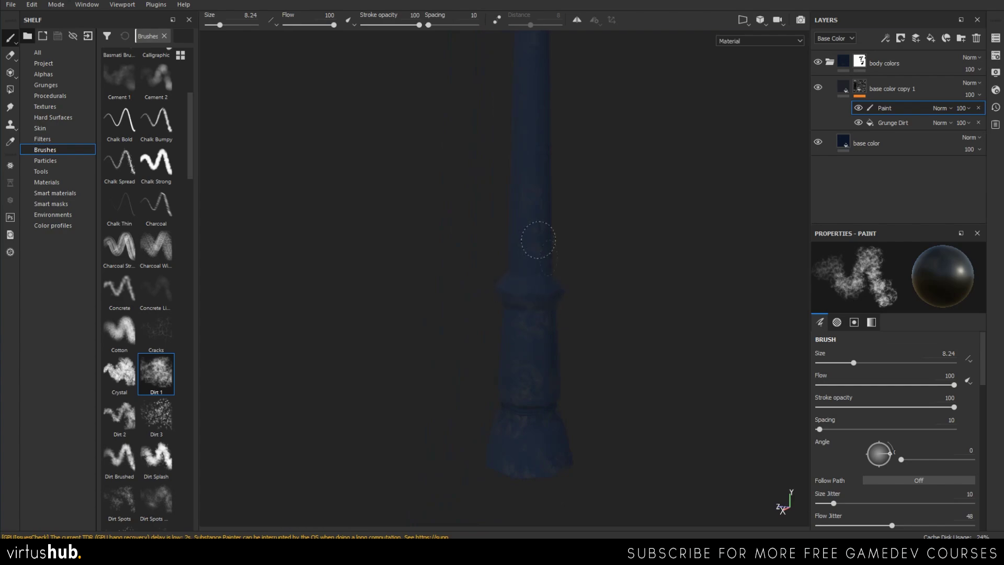
# Examine the grunge wear on the lamp heads, curved arms and upper post from several sides.
pyautogui.keyDown('alt'); pyautogui.moveTo(519, 423); pyautogui.dragTo(463, 293); pyautogui.keyUp('alt')
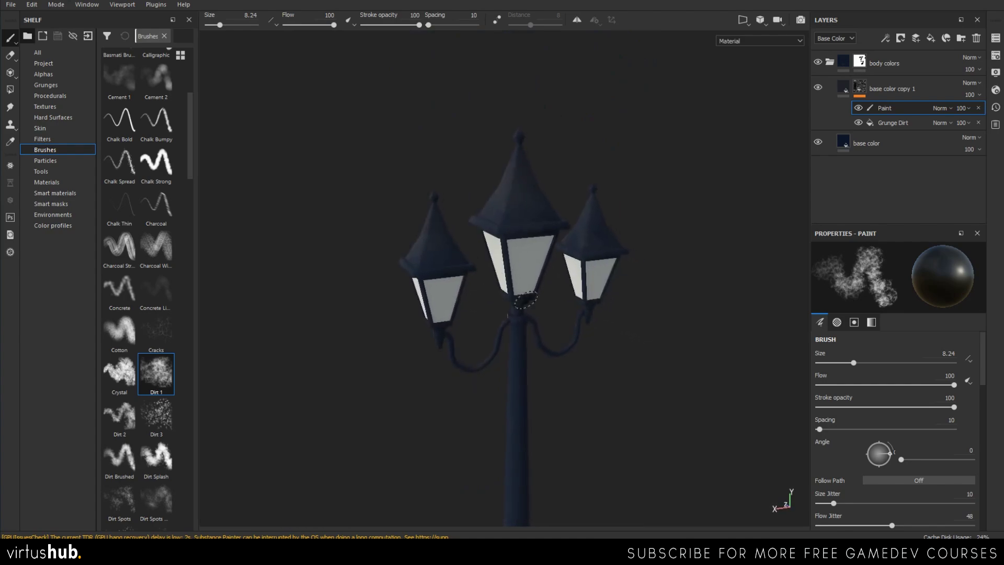
pyautogui.keyDown('alt'); pyautogui.moveTo(471, 291); pyautogui.dragTo(486, 247, button='middle'); pyautogui.keyUp('alt')
pyautogui.scroll(-1, 486, 247)
pyautogui.keyDown('alt'); pyautogui.moveTo(486, 247); pyautogui.dragTo(594, 191); pyautogui.keyUp('alt')
pyautogui.keyDown('shift'); pyautogui.moveTo(593, 192); pyautogui.dragTo(462, 284, button='right'); pyautogui.keyUp('shift')
pyautogui.keyDown('alt'); pyautogui.moveTo(462, 285); pyautogui.dragTo(531, 271); pyautogui.keyUp('alt')
pyautogui.keyDown('alt'); pyautogui.moveTo(513, 246); pyautogui.dragTo(529, 326, button='middle'); pyautogui.keyUp('alt')
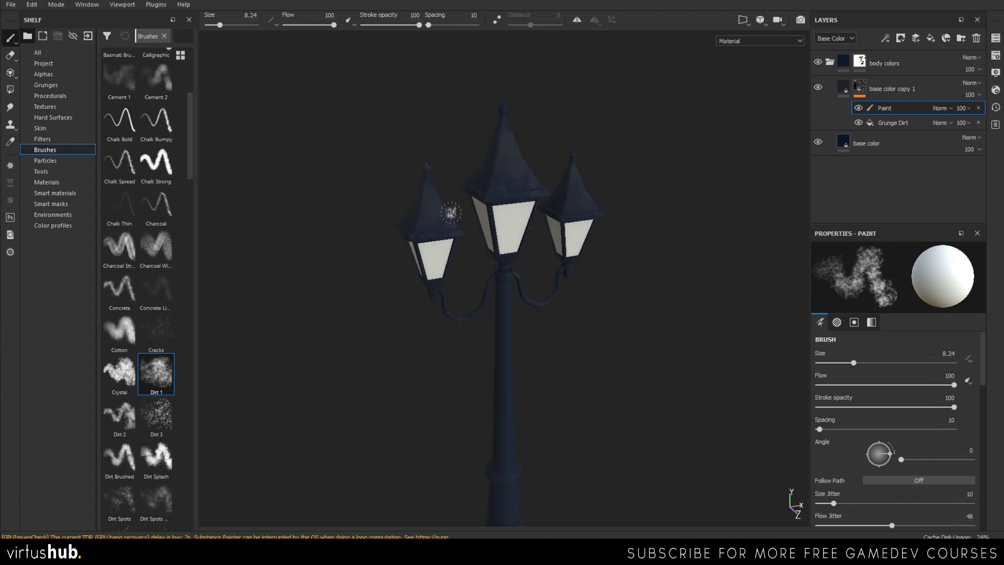
pyautogui.keyDown('alt'); pyautogui.moveTo(450, 212); pyautogui.dragTo(459, 226); pyautogui.keyUp('alt')
pyautogui.moveTo(459, 226)
pyautogui.keyDown('alt'); pyautogui.mouseDown(button='right')
pyautogui.moveTo(433, 225)
pyautogui.moveTo(428, 347)
pyautogui.mouseUp(button='right'); pyautogui.keyUp('alt')
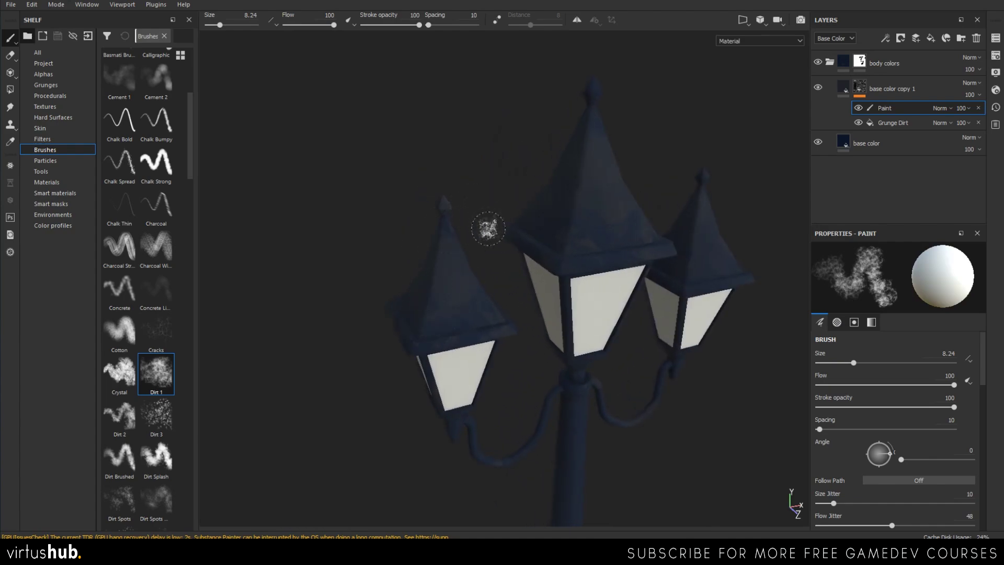
pyautogui.press('x')
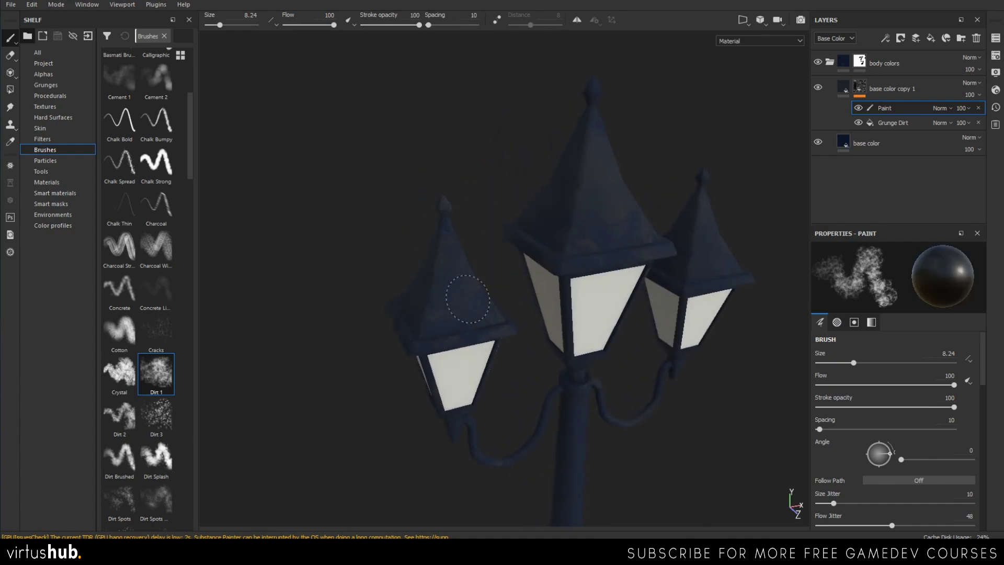
pyautogui.scroll(-4, 500, 222)
pyautogui.moveTo(484, 219)
pyautogui.keyDown('alt'); pyautogui.mouseDown(button='middle')
pyautogui.moveTo(501, 215)
pyautogui.moveTo(487, 161)
pyautogui.mouseUp(button='middle'); pyautogui.keyUp('alt')
pyautogui.keyDown('alt'); pyautogui.moveTo(439, 212); pyautogui.dragTo(466, 136, button='right'); pyautogui.keyUp('alt')
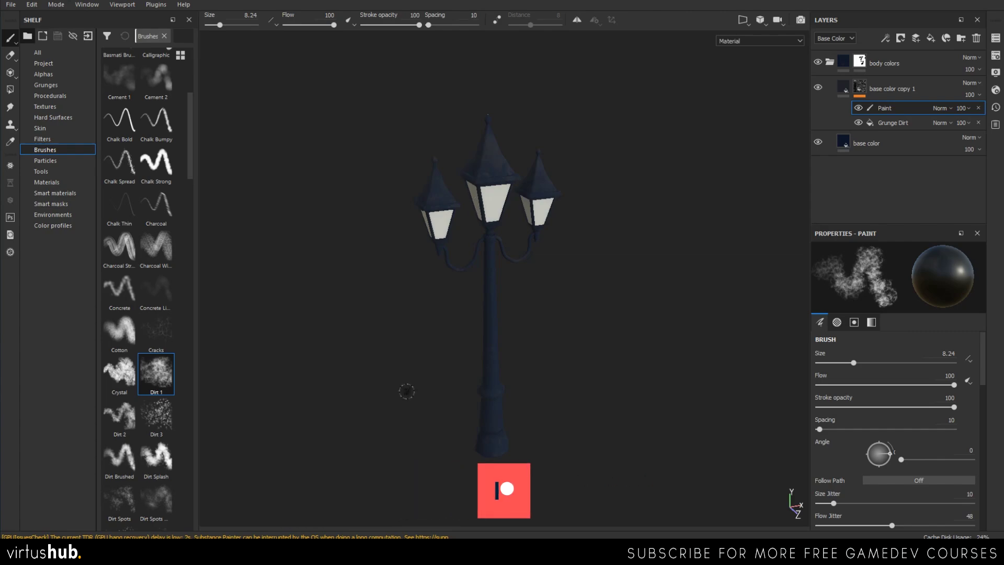
pyautogui.moveTo(531, 162); pyautogui.dragTo(533, 306, button='middle')
pyautogui.keyDown('alt'); pyautogui.moveTo(533, 306); pyautogui.dragTo(505, 339, button='right'); pyautogui.keyUp('alt')
pyautogui.moveTo(438, 317)
pyautogui.keyDown('alt'); pyautogui.mouseDown()
pyautogui.moveTo(515, 318)
pyautogui.moveTo(458, 318)
pyautogui.mouseUp(); pyautogui.keyUp('alt')
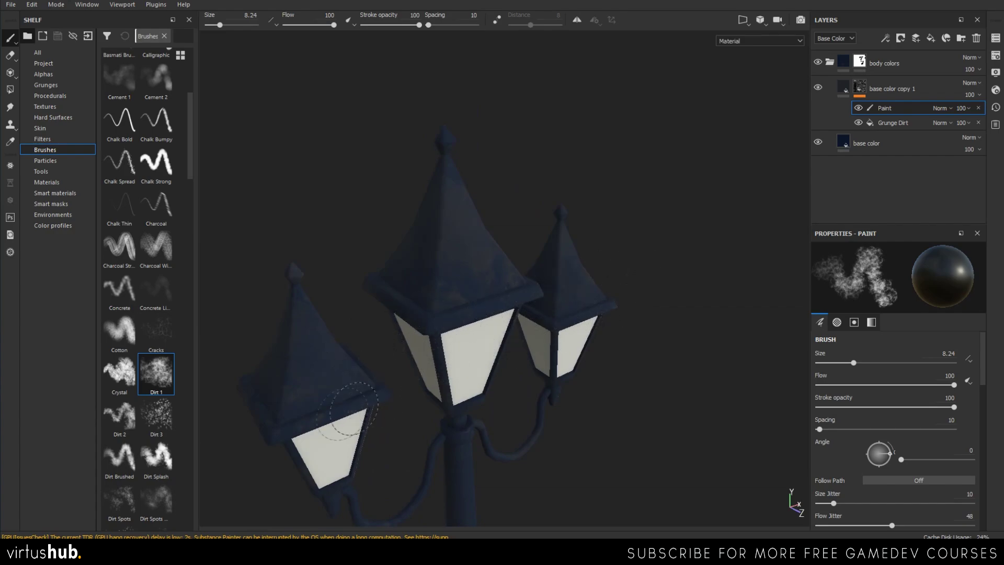
# Lower the opacity of the base color copy 1 layer to 76.
pyautogui.scroll(-4, 418, 327)
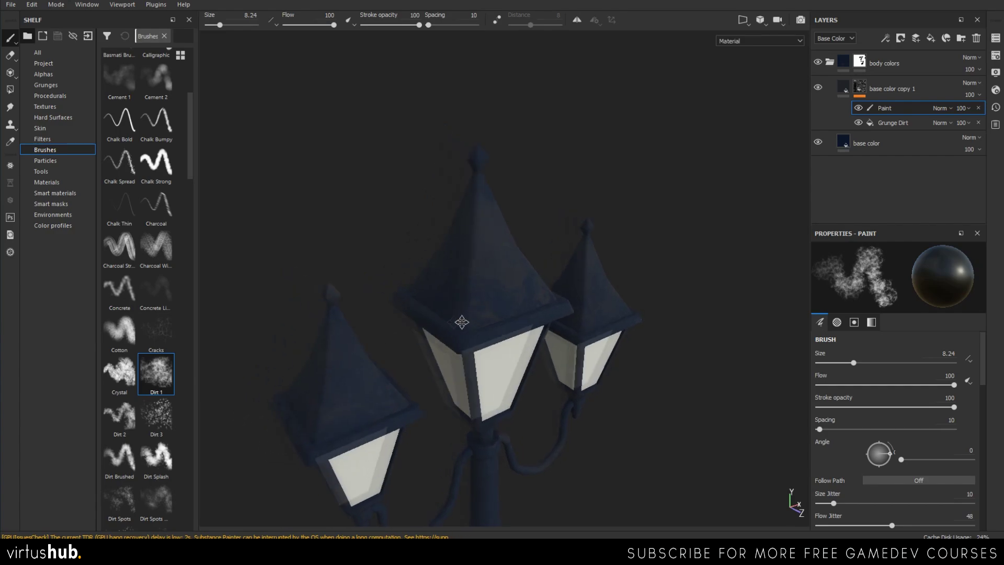
pyautogui.keyDown('alt'); pyautogui.moveTo(444, 398); pyautogui.dragTo(443, 329, button='middle'); pyautogui.keyUp('alt')
pyautogui.keyDown('alt'); pyautogui.moveTo(443, 329); pyautogui.dragTo(410, 305); pyautogui.keyUp('alt')
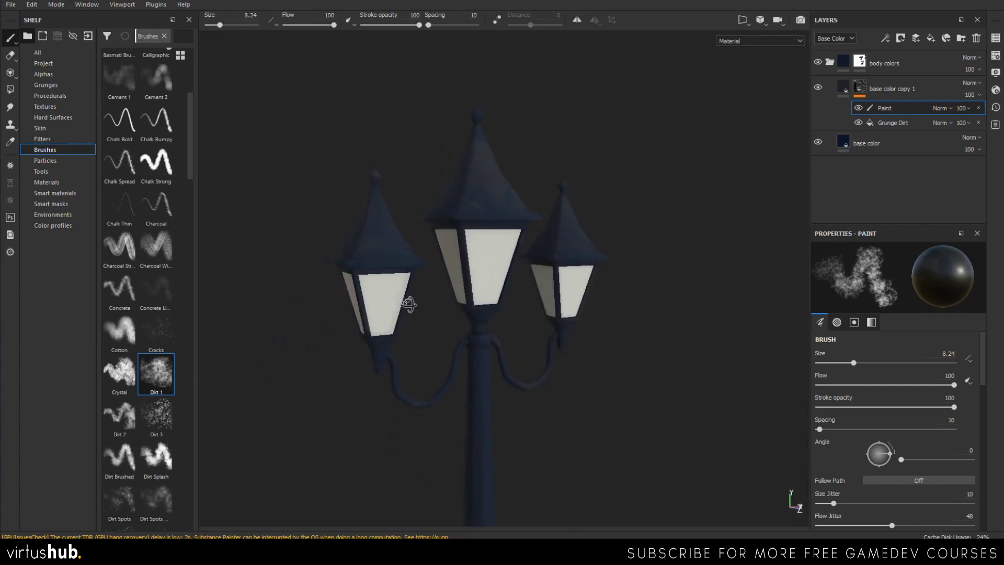
pyautogui.scroll(3, 464, 213)
pyautogui.keyDown('alt'); pyautogui.moveTo(438, 261); pyautogui.dragTo(456, 320, button='middle'); pyautogui.keyUp('alt')
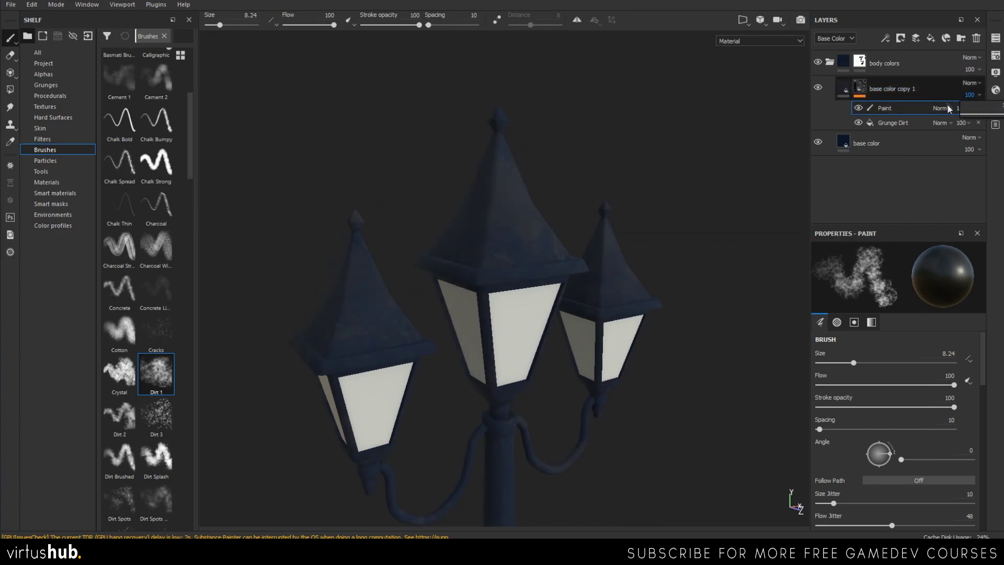
pyautogui.click(969, 96)
pyautogui.click(971, 96)
pyautogui.moveTo(1002, 114); pyautogui.dragTo(998, 118)
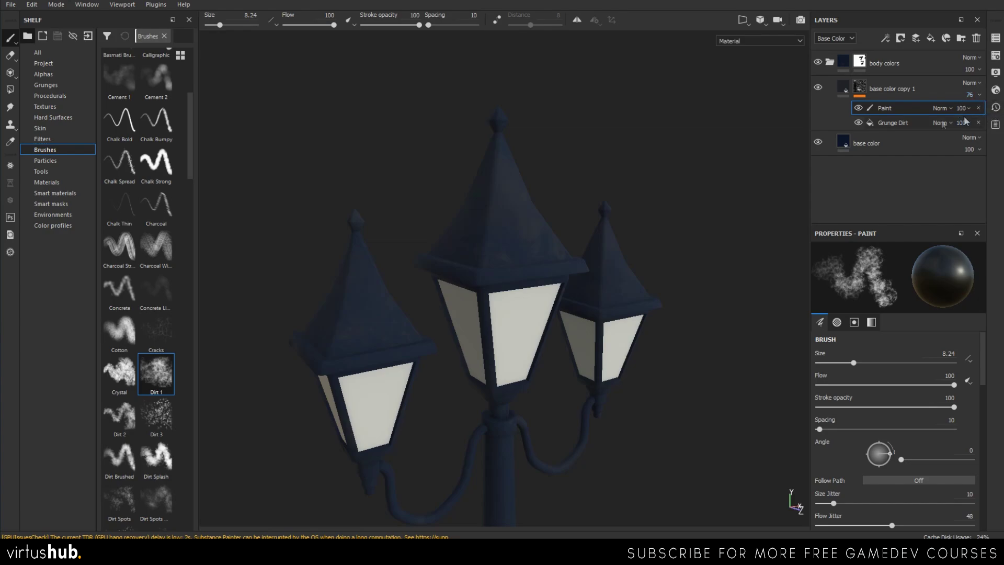
# Darken the fill colour of base color copy 1 to about H 0.623, S 0.442, V 0.018.
pyautogui.click(842, 86)
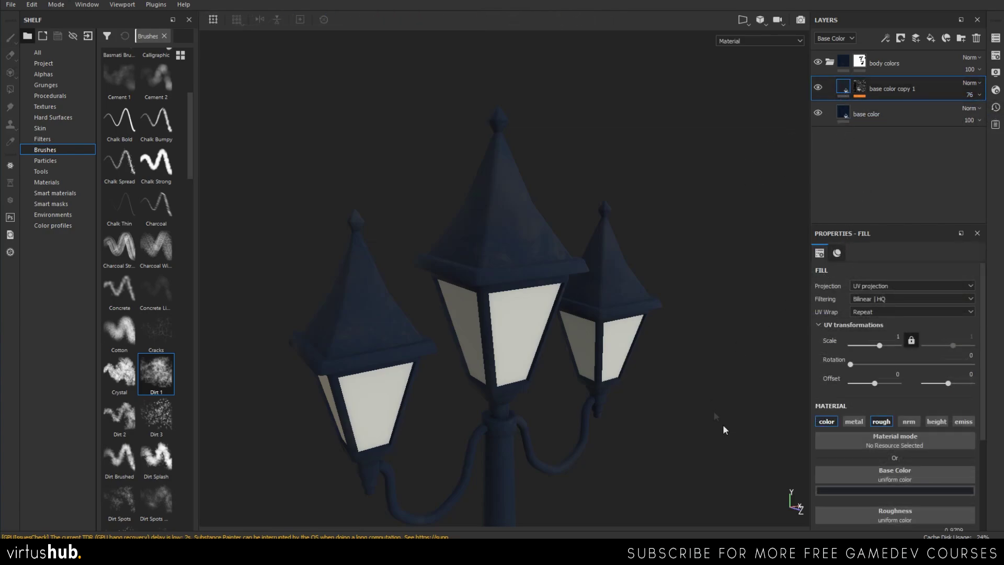
pyautogui.click(888, 491)
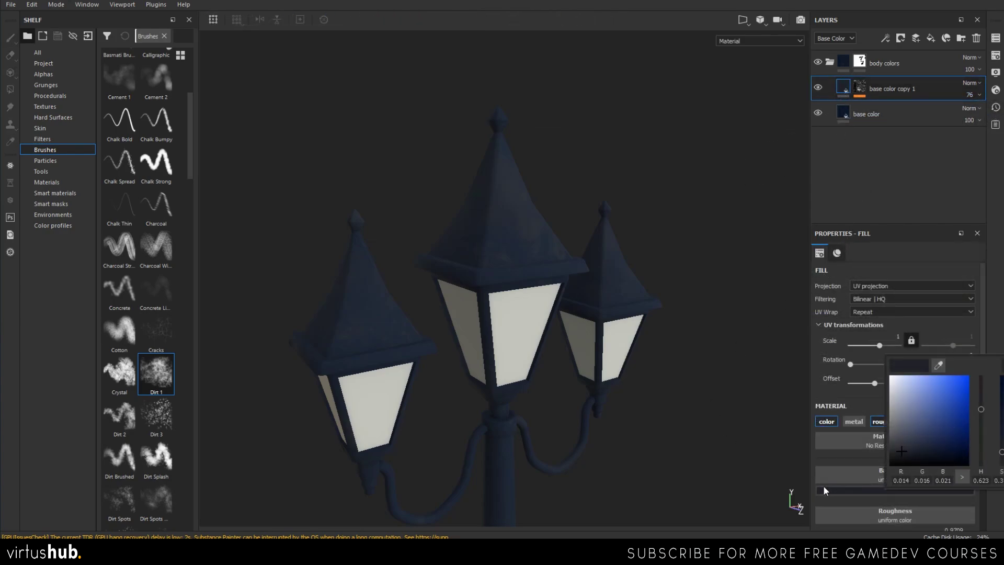
pyautogui.moveTo(967, 449)
pyautogui.mouseDown()
pyautogui.moveTo(971, 432)
pyautogui.moveTo(966, 453)
pyautogui.mouseUp()
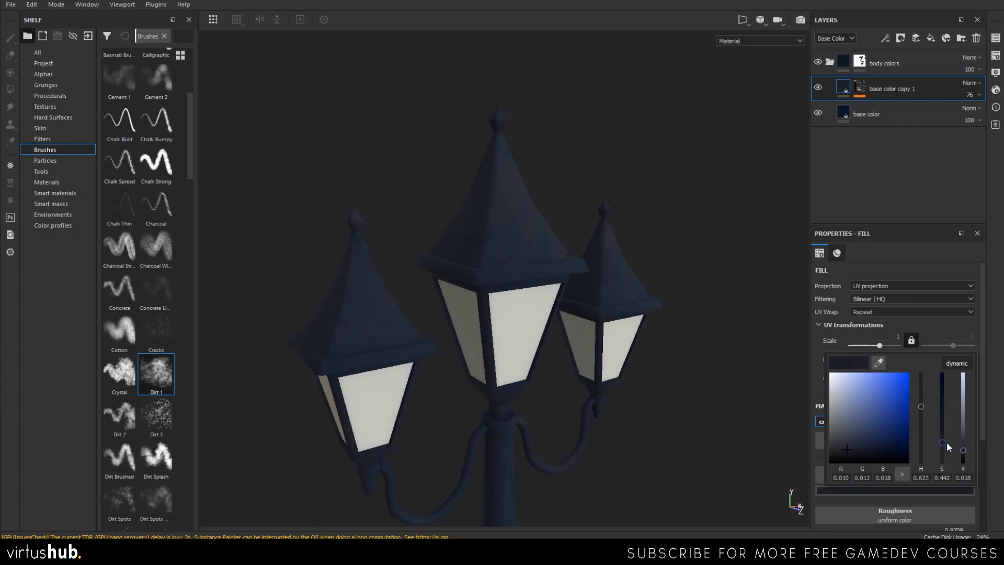
pyautogui.keyDown('alt'); pyautogui.moveTo(575, 301); pyautogui.dragTo(544, 206, button='middle'); pyautogui.keyUp('alt')
pyautogui.keyDown('alt'); pyautogui.moveTo(545, 206); pyautogui.dragTo(510, 227, button='right'); pyautogui.keyUp('alt')
pyautogui.moveTo(511, 226)
pyautogui.keyDown('alt'); pyautogui.mouseDown()
pyautogui.moveTo(516, 289)
pyautogui.moveTo(513, 234)
pyautogui.mouseUp(); pyautogui.keyUp('alt')
pyautogui.keyDown('alt'); pyautogui.moveTo(513, 238); pyautogui.dragTo(513, 345, button='right'); pyautogui.keyUp('alt')
pyautogui.keyDown('alt'); pyautogui.moveTo(675, 188); pyautogui.dragTo(661, 204); pyautogui.keyUp('alt')
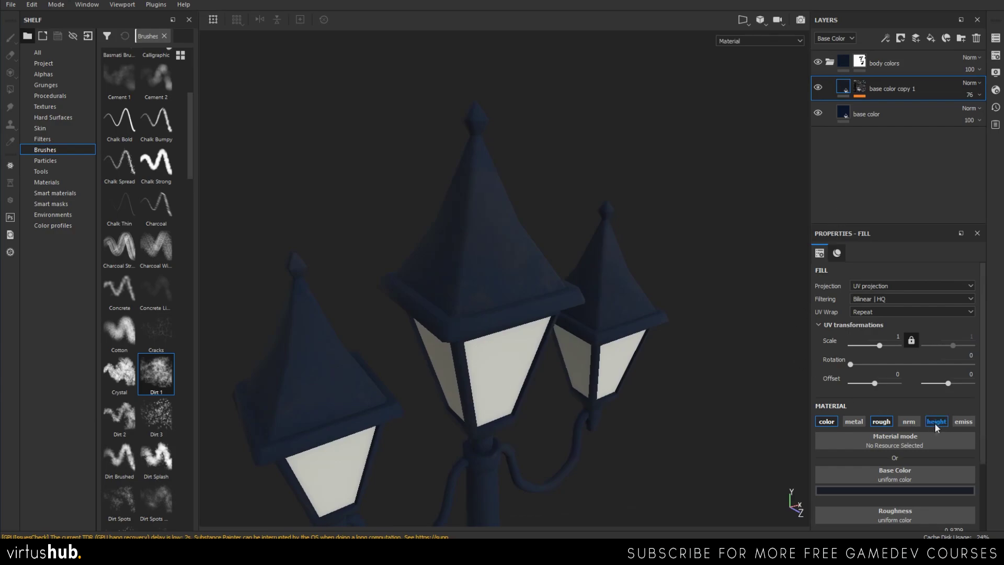
# Enable the height channel on the base color copy 1 fill and set its height to about -0.0691.
pyautogui.scroll(-3, 936, 486)
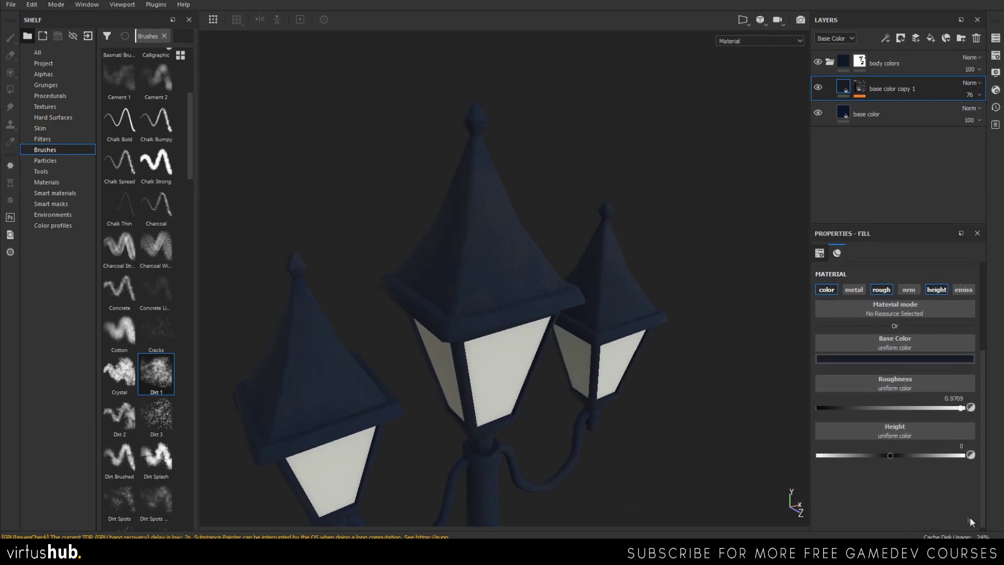
pyautogui.moveTo(890, 453); pyautogui.dragTo(889, 453)
pyautogui.hotkey('ctrl', 'z')
pyautogui.keyDown('alt'); pyautogui.moveTo(659, 345); pyautogui.dragTo(711, 410, button='middle'); pyautogui.keyUp('alt')
pyautogui.keyDown('alt'); pyautogui.moveTo(711, 410); pyautogui.dragTo(712, 441, button='right'); pyautogui.keyUp('alt')
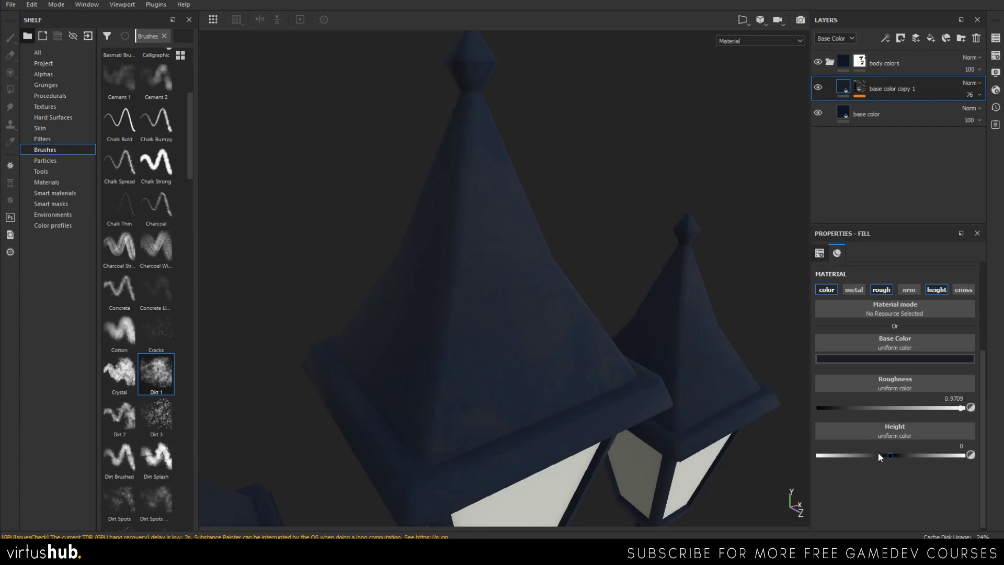
pyautogui.moveTo(889, 456); pyautogui.dragTo(885, 457)
# Examine the height effect on the lamp roofs, glass frames and curved arms up close.
pyautogui.keyDown('alt'); pyautogui.moveTo(529, 345); pyautogui.dragTo(589, 296); pyautogui.keyUp('alt')
pyautogui.keyDown('alt'); pyautogui.moveTo(589, 296); pyautogui.dragTo(572, 392, button='middle'); pyautogui.keyUp('alt')
pyautogui.keyDown('alt'); pyautogui.moveTo(547, 337); pyautogui.dragTo(573, 413, button='right'); pyautogui.keyUp('alt')
pyautogui.keyDown('alt'); pyautogui.moveTo(574, 412); pyautogui.dragTo(470, 446, button='middle'); pyautogui.keyUp('alt')
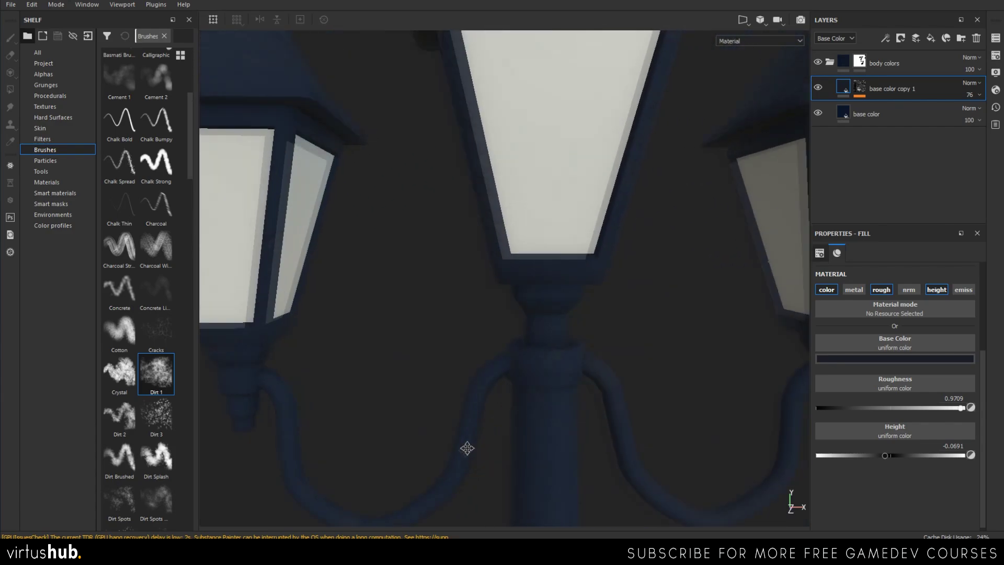
pyautogui.keyDown('alt'); pyautogui.moveTo(559, 335); pyautogui.dragTo(537, 509, button='middle'); pyautogui.keyUp('alt')
pyautogui.keyDown('alt'); pyautogui.moveTo(512, 361); pyautogui.dragTo(566, 426); pyautogui.keyUp('alt')
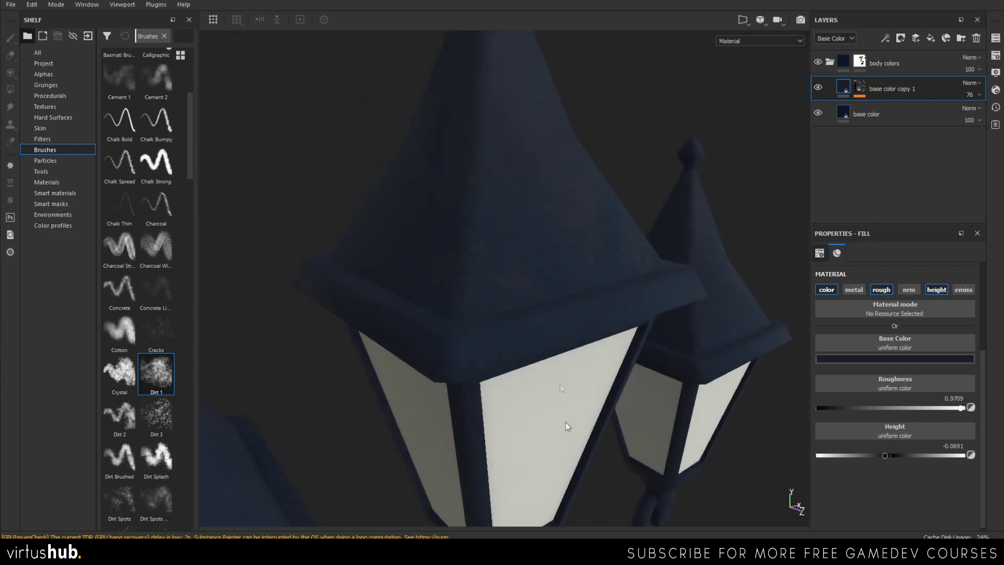
pyautogui.keyDown('alt'); pyautogui.moveTo(541, 357); pyautogui.dragTo(587, 328); pyautogui.keyUp('alt')
pyautogui.keyDown('alt'); pyautogui.moveTo(587, 329); pyautogui.dragTo(737, 342, button='right'); pyautogui.keyUp('alt')
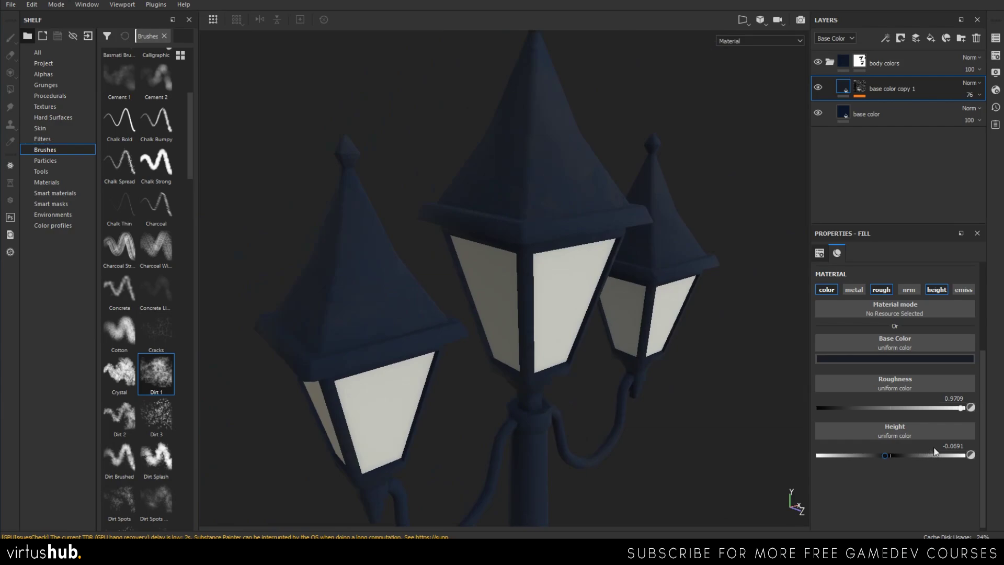
# Set the height of the base color copy 1 fill to -0.04.
pyautogui.keyDown('alt'); pyautogui.moveTo(596, 202); pyautogui.dragTo(794, 341, button='right'); pyautogui.keyUp('alt')
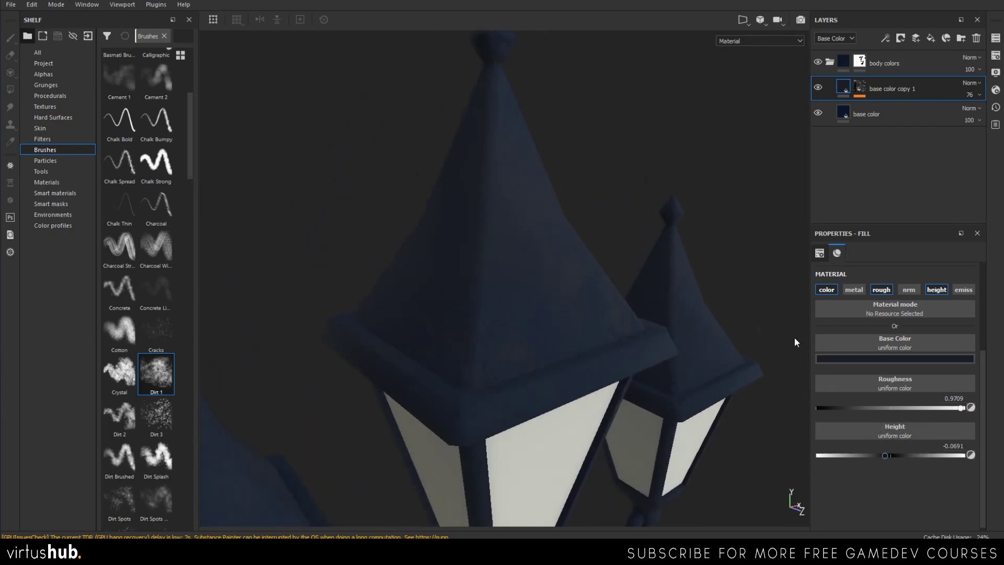
pyautogui.click(945, 445)
pyautogui.press('BackSpace')
pyautogui.press('BackSpace')
pyautogui.press('BackSpace')
pyautogui.press('BackSpace')
pyautogui.press('BackSpace')
pyautogui.press('BackSpace')
pyautogui.press('BackSpace')
pyautogui.press('alt')
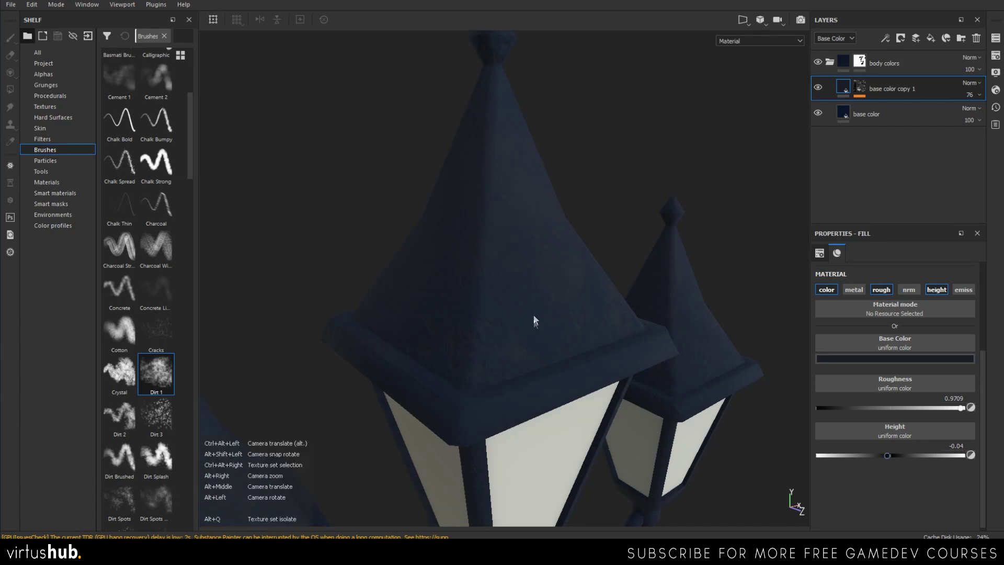
# Check the height detail on the lamp heads and along the post from different angles.
pyautogui.keyDown('alt'); pyautogui.moveTo(532, 314); pyautogui.dragTo(521, 267, button='middle'); pyautogui.keyUp('alt')
pyautogui.keyDown('alt'); pyautogui.moveTo(535, 235); pyautogui.dragTo(480, 294, button='right'); pyautogui.keyUp('alt')
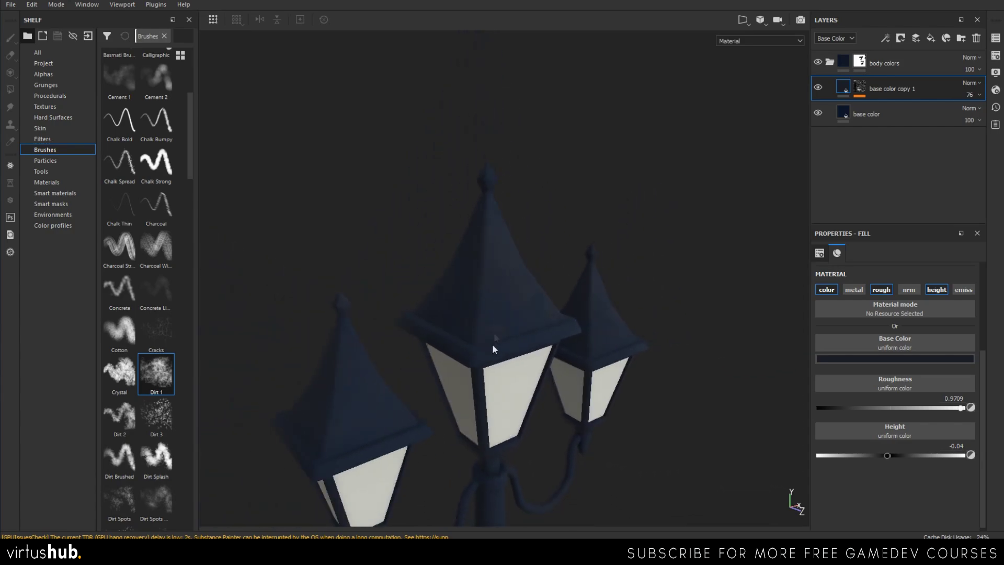
pyautogui.keyDown('alt'); pyautogui.moveTo(494, 429); pyautogui.dragTo(496, 333, button='middle'); pyautogui.keyUp('alt')
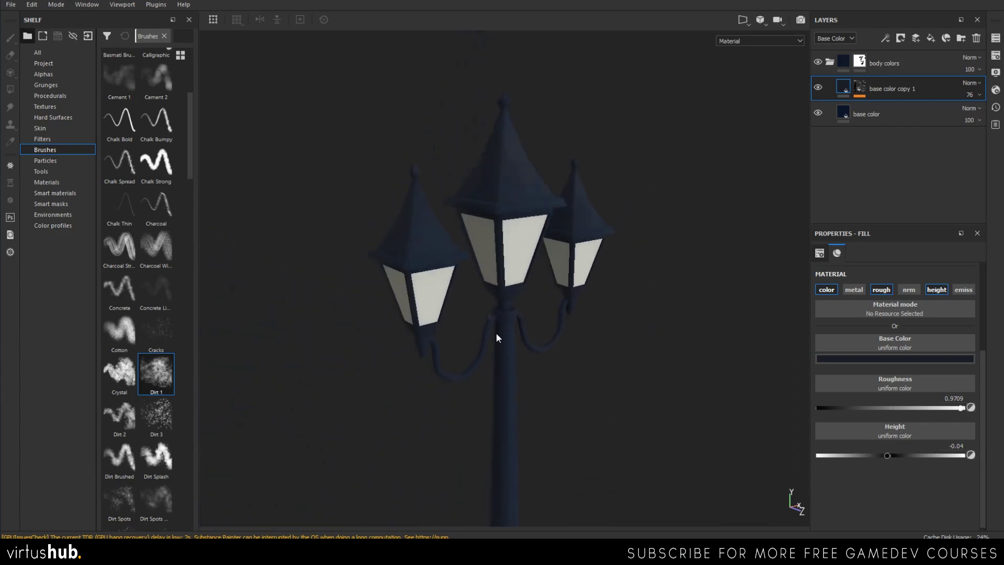
pyautogui.keyDown('alt'); pyautogui.moveTo(524, 439); pyautogui.dragTo(519, 349, button='middle'); pyautogui.keyUp('alt')
pyautogui.moveTo(518, 349)
pyautogui.keyDown('alt'); pyautogui.mouseDown()
pyautogui.moveTo(489, 333)
pyautogui.moveTo(530, 364)
pyautogui.mouseUp(); pyautogui.keyUp('alt')
pyautogui.keyDown('alt'); pyautogui.moveTo(494, 387); pyautogui.dragTo(500, 301, button='middle'); pyautogui.keyUp('alt')
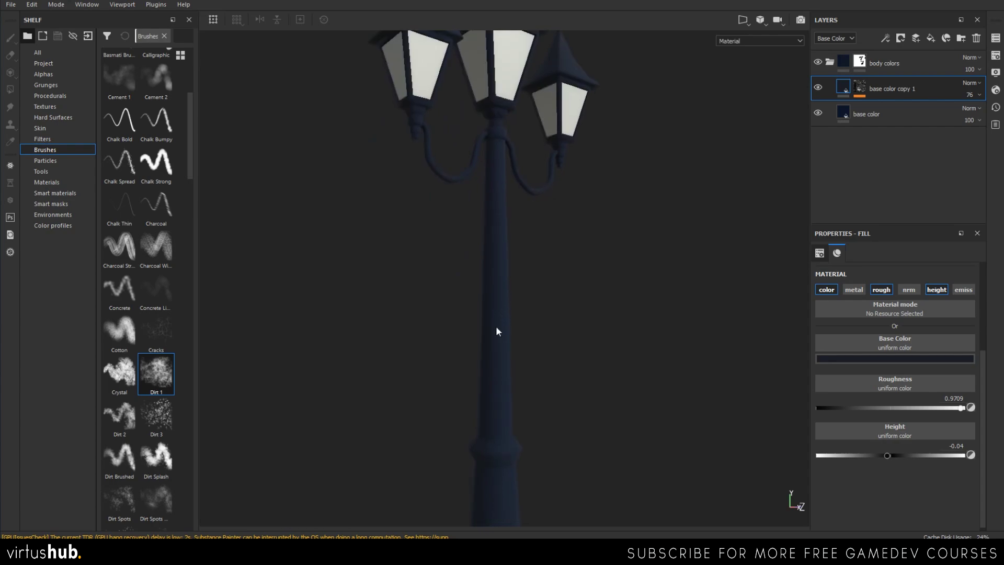
pyautogui.keyDown('alt'); pyautogui.moveTo(497, 331); pyautogui.dragTo(518, 355); pyautogui.keyUp('alt')
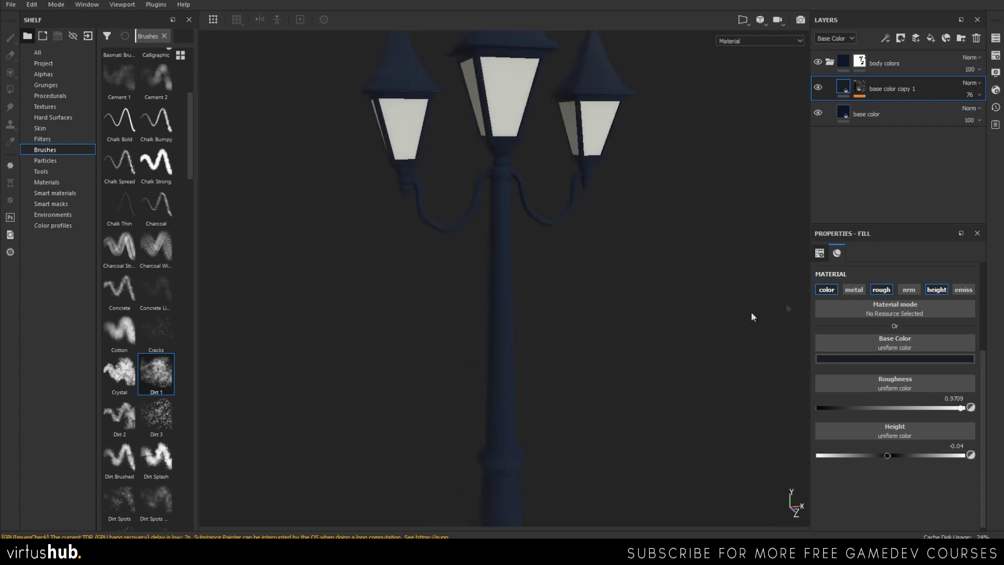
pyautogui.keyDown('alt'); pyautogui.moveTo(591, 199); pyautogui.dragTo(568, 341, button='middle'); pyautogui.keyUp('alt')
pyautogui.keyDown('alt'); pyautogui.moveTo(569, 341); pyautogui.dragTo(547, 378); pyautogui.keyUp('alt')
pyautogui.keyDown('alt'); pyautogui.moveTo(546, 355); pyautogui.dragTo(550, 381, button='right'); pyautogui.keyUp('alt')
pyautogui.keyDown('alt'); pyautogui.moveTo(550, 381); pyautogui.dragTo(558, 459, button='middle'); pyautogui.keyUp('alt')
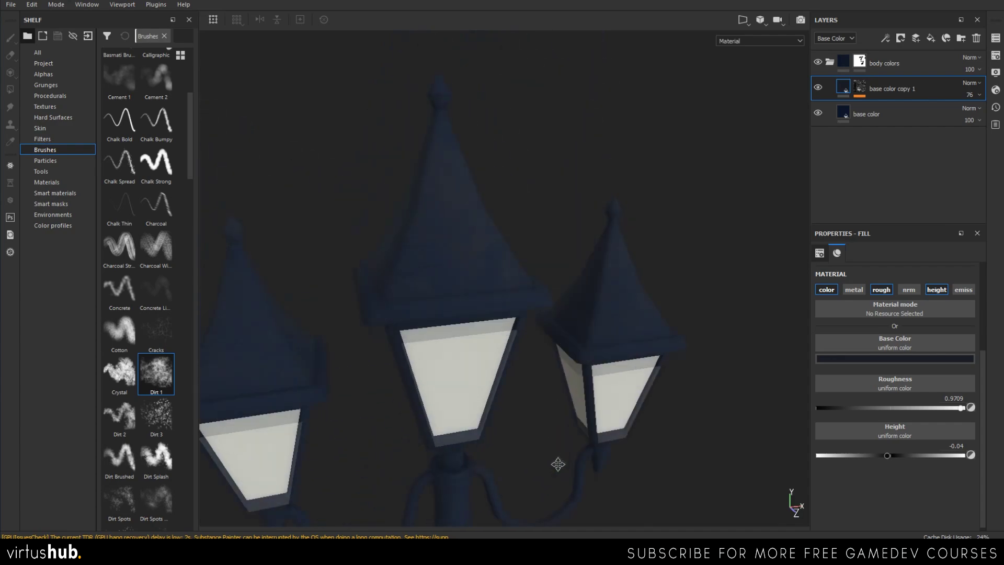
# Set the height of the base color copy 1 fill to -0.05.
pyautogui.keyDown('alt'); pyautogui.moveTo(557, 459); pyautogui.dragTo(528, 457, button='right'); pyautogui.keyUp('alt')
pyautogui.keyDown('alt'); pyautogui.moveTo(528, 457); pyautogui.dragTo(606, 360); pyautogui.keyUp('alt')
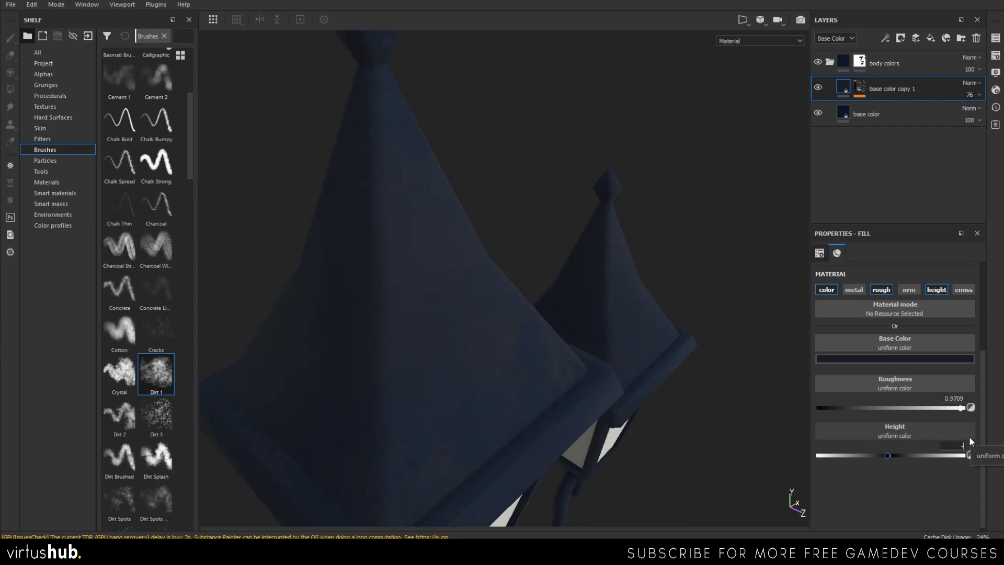
pyautogui.write('5')
pyautogui.press('Return')
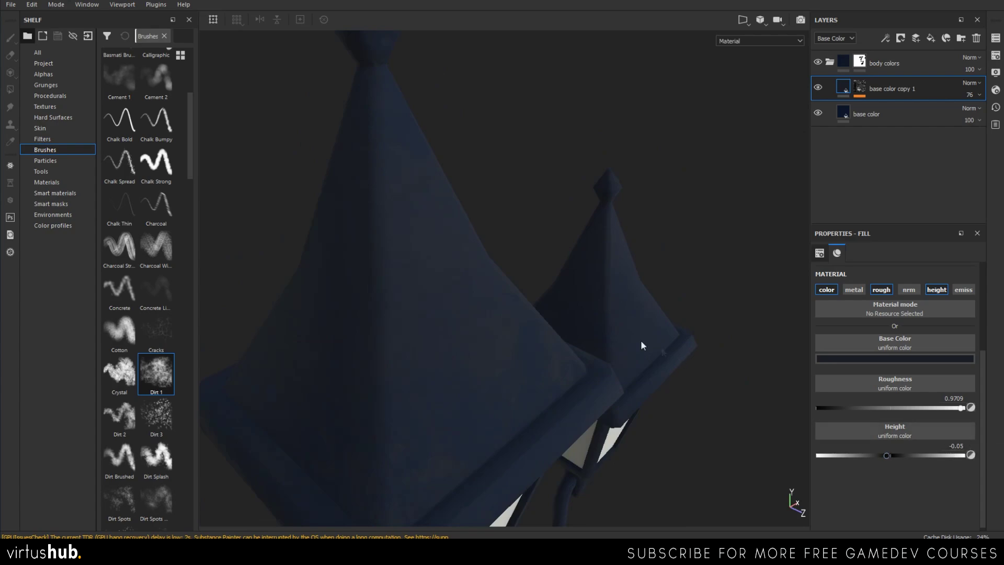
pyautogui.keyDown('alt'); pyautogui.moveTo(470, 288); pyautogui.dragTo(494, 232, button='middle'); pyautogui.keyUp('alt')
pyautogui.keyDown('alt'); pyautogui.moveTo(516, 255); pyautogui.dragTo(548, 172, button='right'); pyautogui.keyUp('alt')
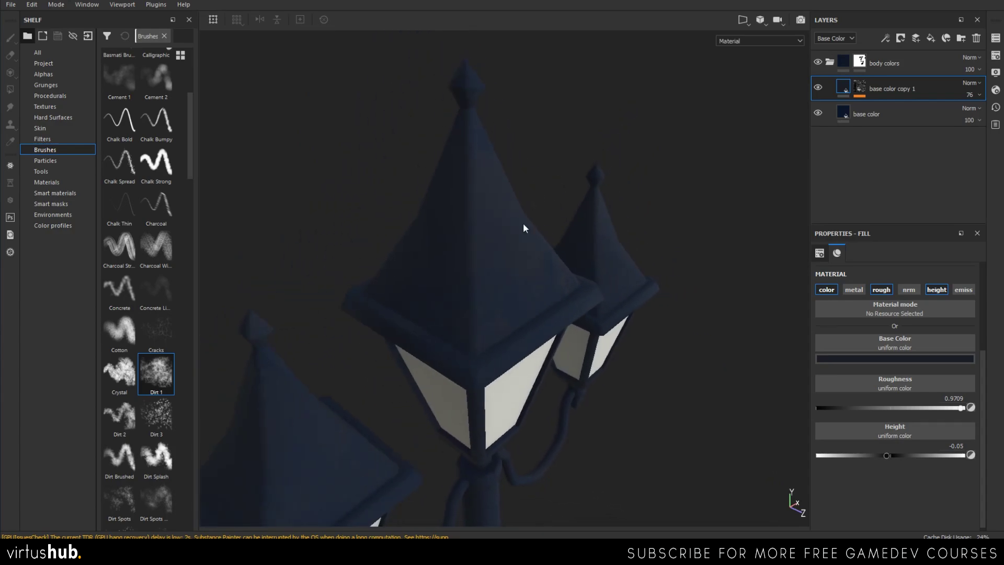
# Lower the roughness of the base color fill layer to 0.6545.
pyautogui.keyDown('alt'); pyautogui.moveTo(514, 324); pyautogui.dragTo(509, 262, button='middle'); pyautogui.keyUp('alt')
pyautogui.keyDown('alt'); pyautogui.moveTo(509, 264); pyautogui.dragTo(627, 191); pyautogui.keyUp('alt')
pyautogui.keyDown('alt'); pyautogui.moveTo(793, 135); pyautogui.dragTo(512, 269); pyautogui.keyUp('alt')
pyautogui.keyDown('alt'); pyautogui.moveTo(539, 237); pyautogui.dragTo(563, 228); pyautogui.keyUp('alt')
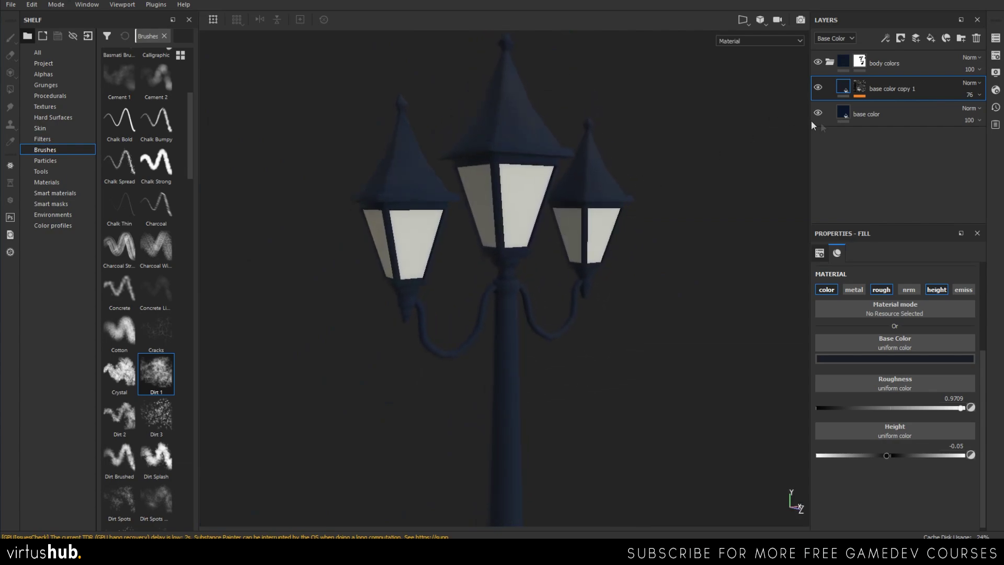
pyautogui.click(836, 112)
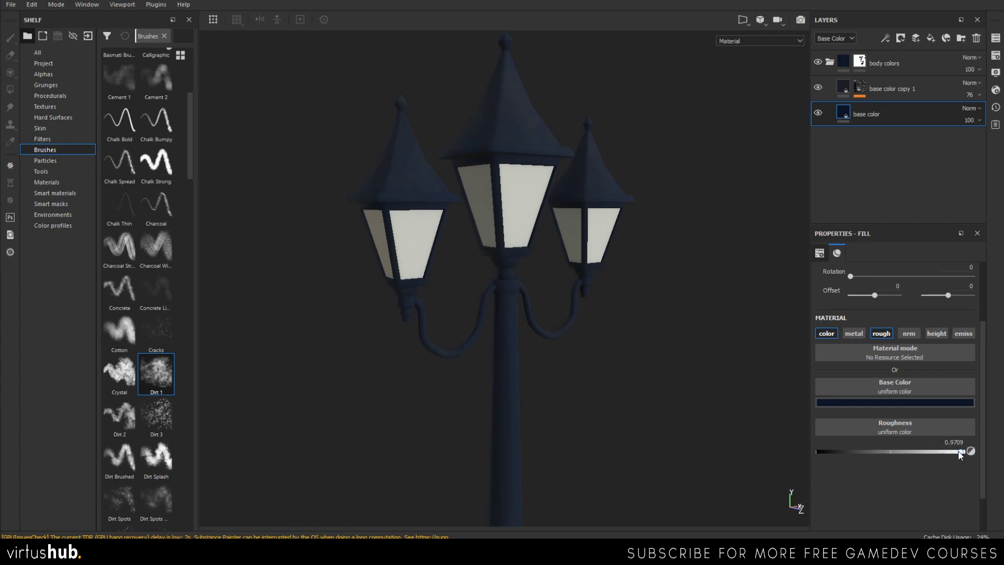
pyautogui.moveTo(936, 451); pyautogui.dragTo(914, 450)
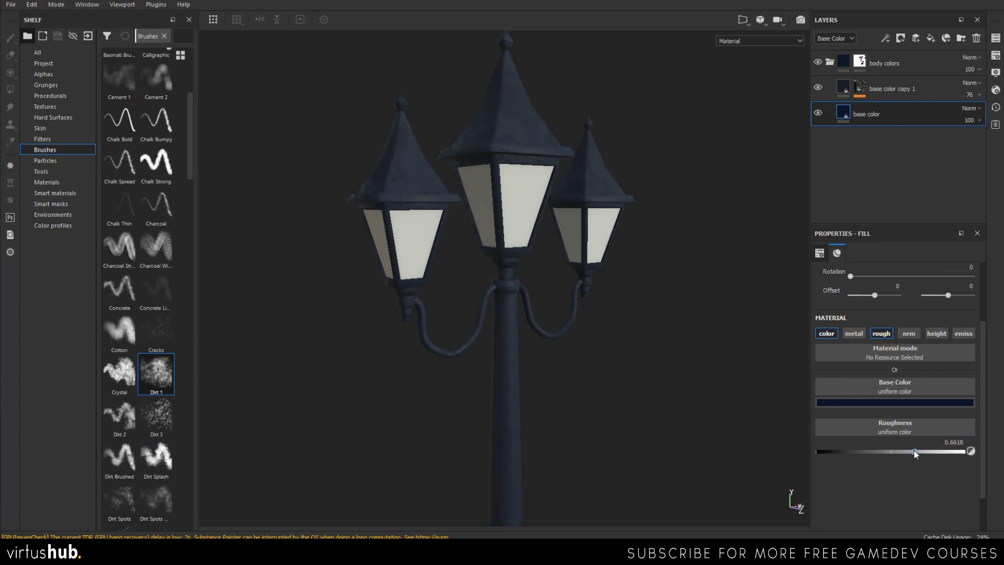
pyautogui.moveTo(909, 449); pyautogui.dragTo(912, 447)
# Rename the base color copy 1 layer as "wear".
pyautogui.scroll(3, 580, 243)
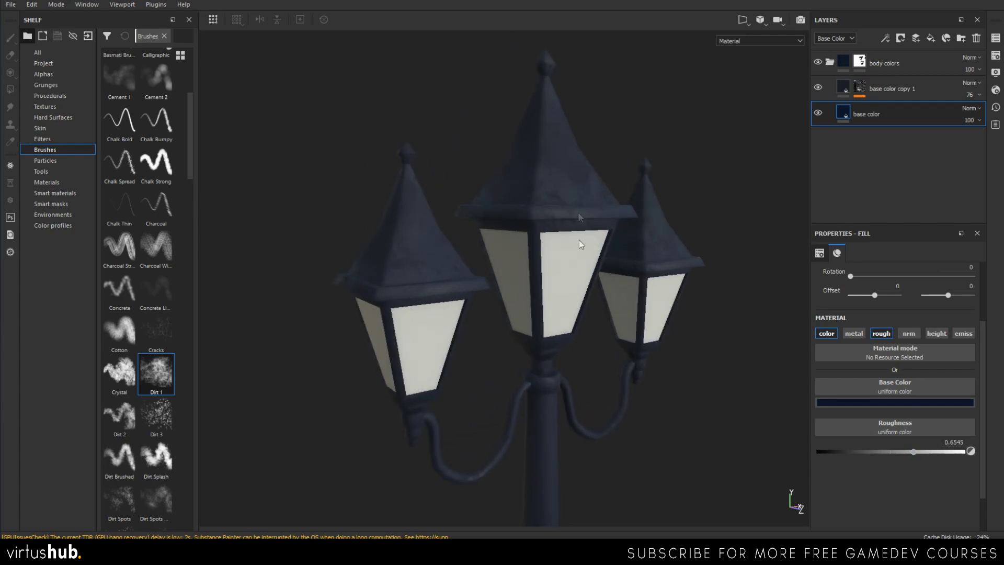
pyautogui.keyDown('alt'); pyautogui.moveTo(579, 241); pyautogui.dragTo(578, 291, button='middle'); pyautogui.keyUp('alt')
pyautogui.scroll(-3, 584, 157)
pyautogui.keyDown('alt'); pyautogui.moveTo(555, 353); pyautogui.dragTo(565, 221, button='middle'); pyautogui.keyUp('alt')
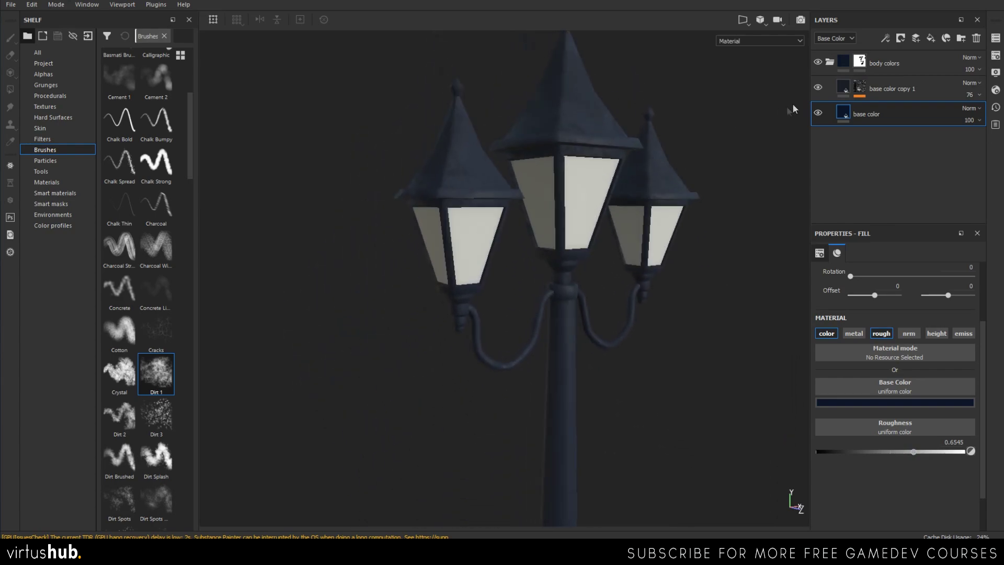
pyautogui.doubleClick(886, 89)
pyautogui.write('wear')
pyautogui.press('Return')
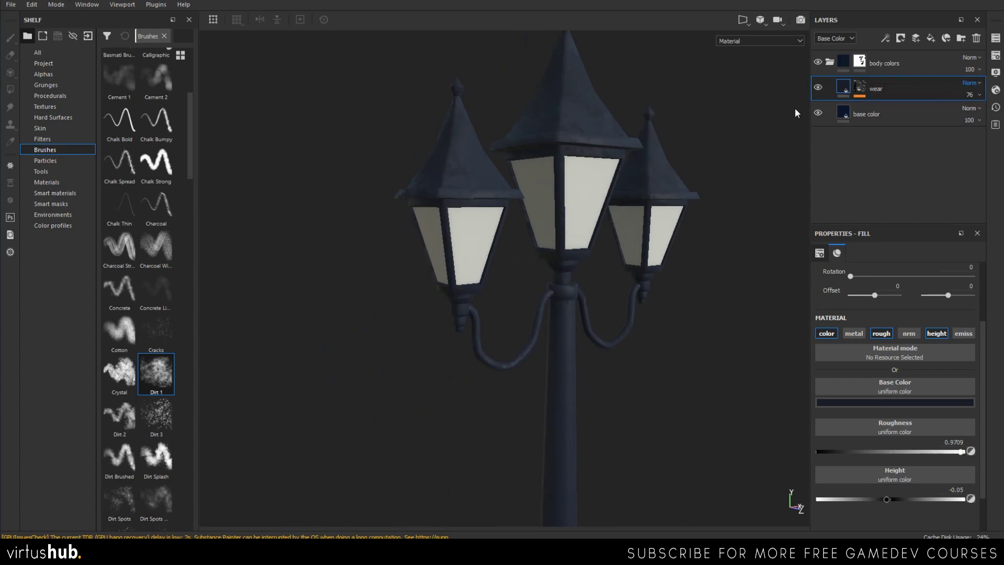
# Examine the wear on the lamp's base, along the post and on the glass frames up close.
pyautogui.moveTo(745, 305); pyautogui.dragTo(597, 481, button='middle')
pyautogui.scroll(2, 596, 477)
pyautogui.keyDown('alt'); pyautogui.moveTo(620, 398); pyautogui.dragTo(488, 378); pyautogui.keyUp('alt')
pyautogui.keyDown('alt'); pyautogui.moveTo(579, 379); pyautogui.dragTo(611, 425); pyautogui.keyUp('alt')
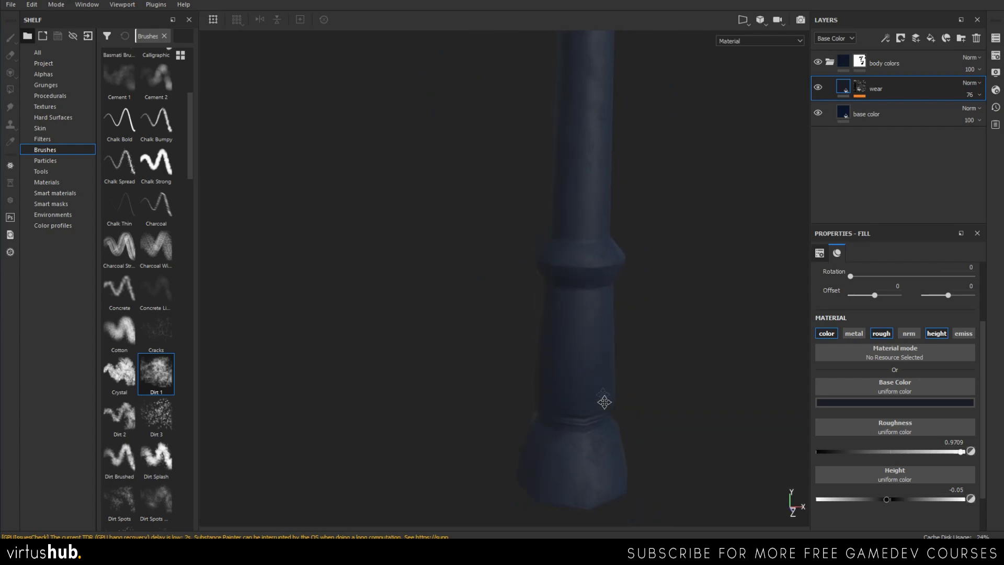
pyautogui.scroll(4, 596, 483)
pyautogui.moveTo(589, 433)
pyautogui.keyDown('alt'); pyautogui.mouseDown(button='middle')
pyautogui.moveTo(597, 490)
pyautogui.moveTo(587, 506)
pyautogui.moveTo(564, 510)
pyautogui.moveTo(581, 437)
pyautogui.mouseUp(button='middle'); pyautogui.keyUp('alt')
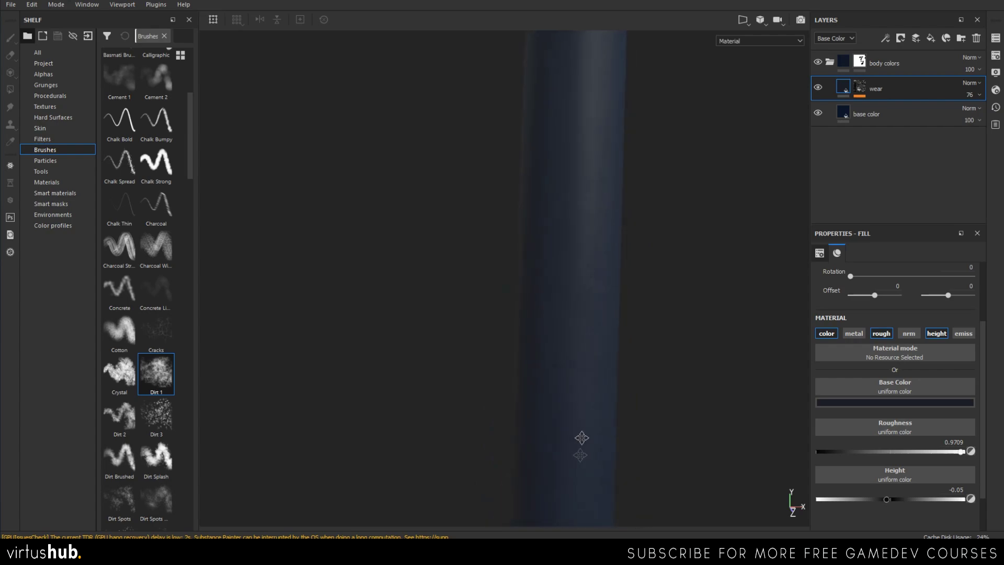
pyautogui.keyDown('alt'); pyautogui.moveTo(571, 359); pyautogui.dragTo(617, 388); pyautogui.keyUp('alt')
pyautogui.keyDown('alt'); pyautogui.moveTo(616, 388); pyautogui.dragTo(601, 517, button='middle'); pyautogui.keyUp('alt')
pyautogui.keyDown('alt'); pyautogui.moveTo(544, 308); pyautogui.dragTo(609, 350, button='right'); pyautogui.keyUp('alt')
pyautogui.keyDown('alt'); pyautogui.moveTo(593, 261); pyautogui.dragTo(588, 344, button='middle'); pyautogui.keyUp('alt')
pyautogui.keyDown('alt'); pyautogui.moveTo(588, 344); pyautogui.dragTo(612, 429, button='right'); pyautogui.keyUp('alt')
pyautogui.keyDown('shift'); pyautogui.moveTo(614, 301); pyautogui.dragTo(582, 302, button='right'); pyautogui.keyUp('shift')
pyautogui.keyDown('alt'); pyautogui.moveTo(584, 304); pyautogui.dragTo(593, 403, button='middle'); pyautogui.keyUp('alt')
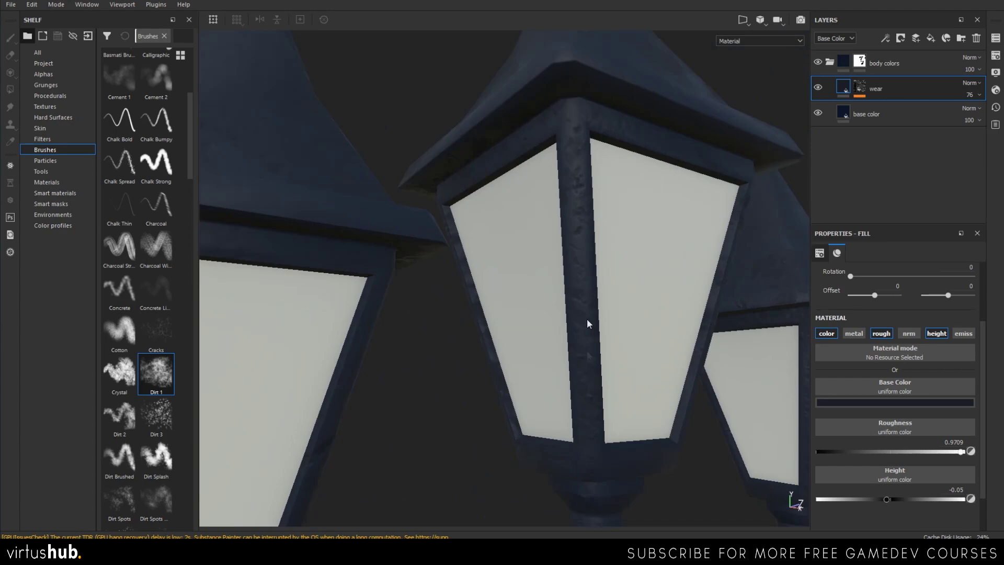
# Select the Paint effect in the wear layer's mask, reduce the brush size to 3.49 and paint out wear on the lamp's corner frame.
pyautogui.click(859, 86)
pyautogui.click(878, 107)
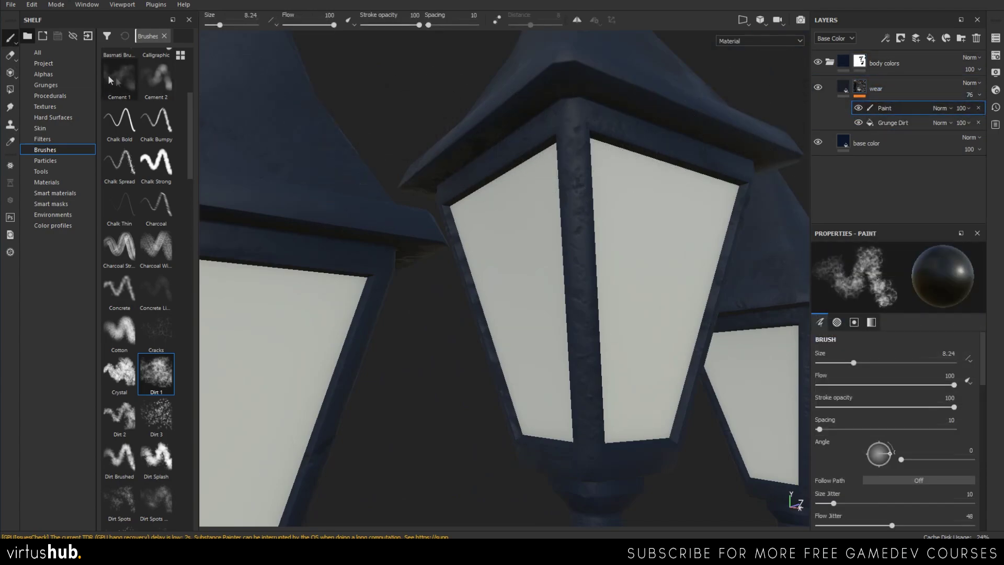
pyautogui.click(549, 212)
pyautogui.press('[')
pyautogui.press('[')
pyautogui.press('[')
pyautogui.press('[')
pyautogui.press('[')
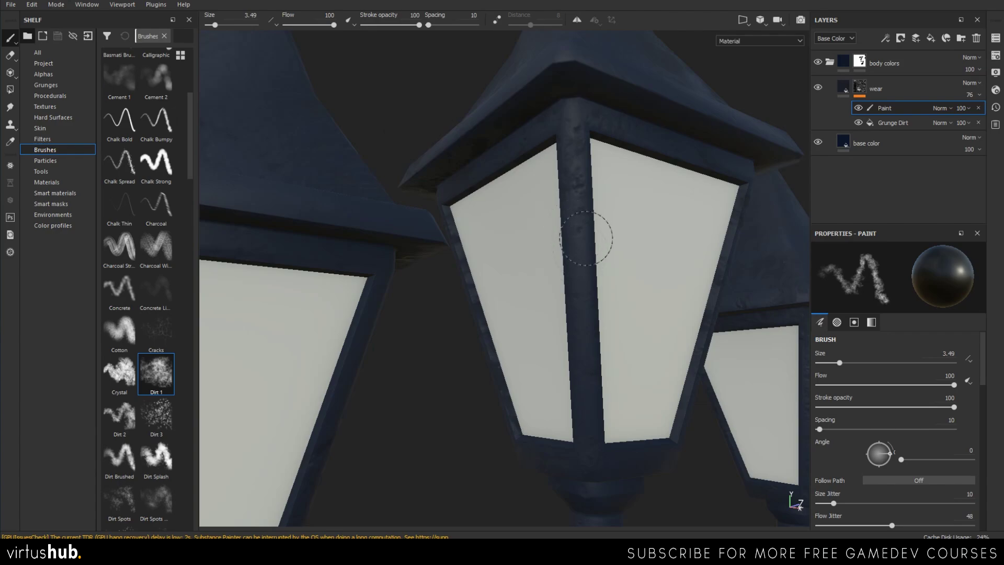
# Paint out the excess wear on the remaining frame bars around the lamp heads with the Dirt 1 brush.
pyautogui.moveTo(578, 184)
pyautogui.keyDown('alt'); pyautogui.mouseDown()
pyautogui.moveTo(679, 246)
pyautogui.moveTo(669, 251)
pyautogui.mouseUp(); pyautogui.keyUp('alt')
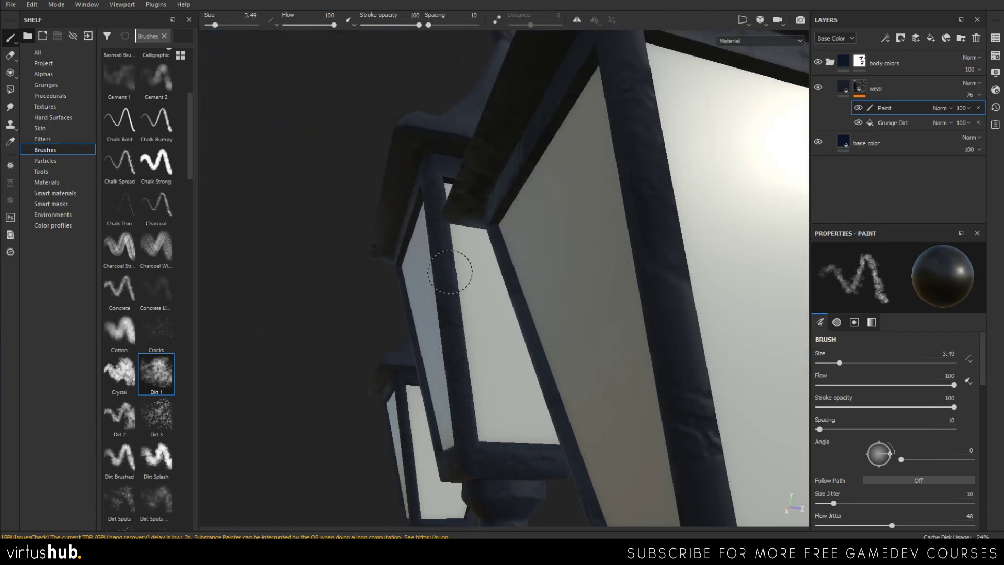
pyautogui.keyDown('alt'); pyautogui.moveTo(454, 282); pyautogui.dragTo(530, 313); pyautogui.keyUp('alt')
pyautogui.keyDown('alt'); pyautogui.moveTo(489, 287); pyautogui.dragTo(541, 289, button='middle'); pyautogui.keyUp('alt')
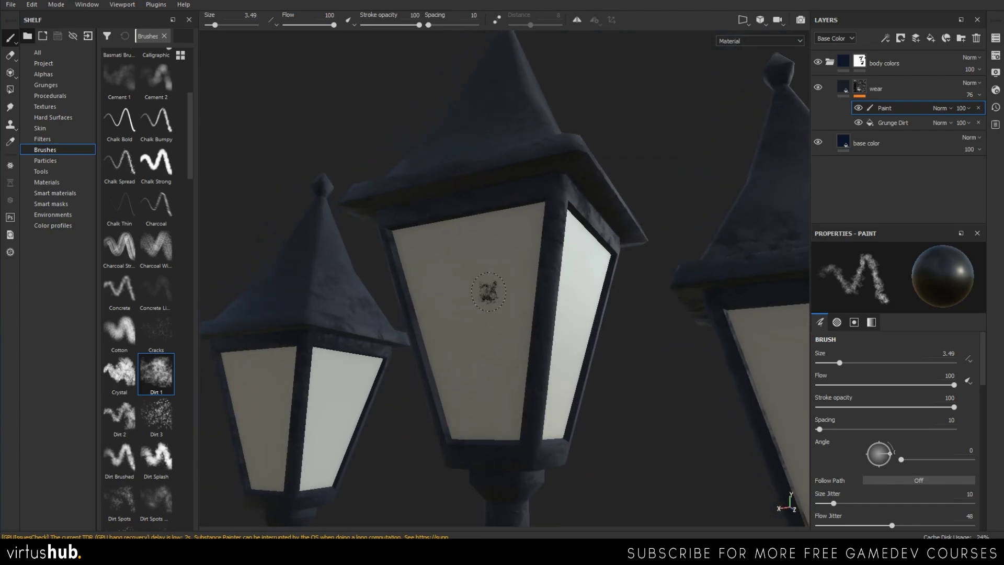
pyautogui.moveTo(462, 301)
pyautogui.keyDown('alt'); pyautogui.mouseDown()
pyautogui.moveTo(517, 314)
pyautogui.moveTo(453, 342)
pyautogui.moveTo(412, 324)
pyautogui.moveTo(451, 293)
pyautogui.mouseUp(); pyautogui.keyUp('alt')
pyautogui.moveTo(599, 190)
pyautogui.keyDown('alt'); pyautogui.mouseDown()
pyautogui.moveTo(578, 210)
pyautogui.moveTo(591, 202)
pyautogui.mouseUp(); pyautogui.keyUp('alt')
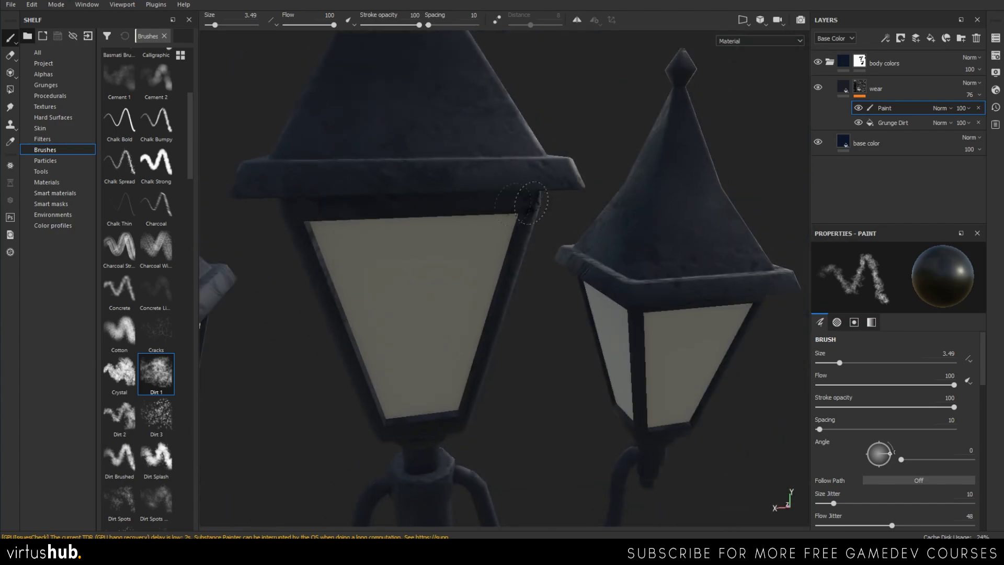
pyautogui.keyDown('alt'); pyautogui.moveTo(531, 203); pyautogui.dragTo(598, 213, button='middle'); pyautogui.keyUp('alt')
pyautogui.moveTo(491, 256)
pyautogui.keyDown('alt'); pyautogui.mouseDown()
pyautogui.moveTo(512, 253)
pyautogui.moveTo(538, 217)
pyautogui.mouseUp(); pyautogui.keyUp('alt')
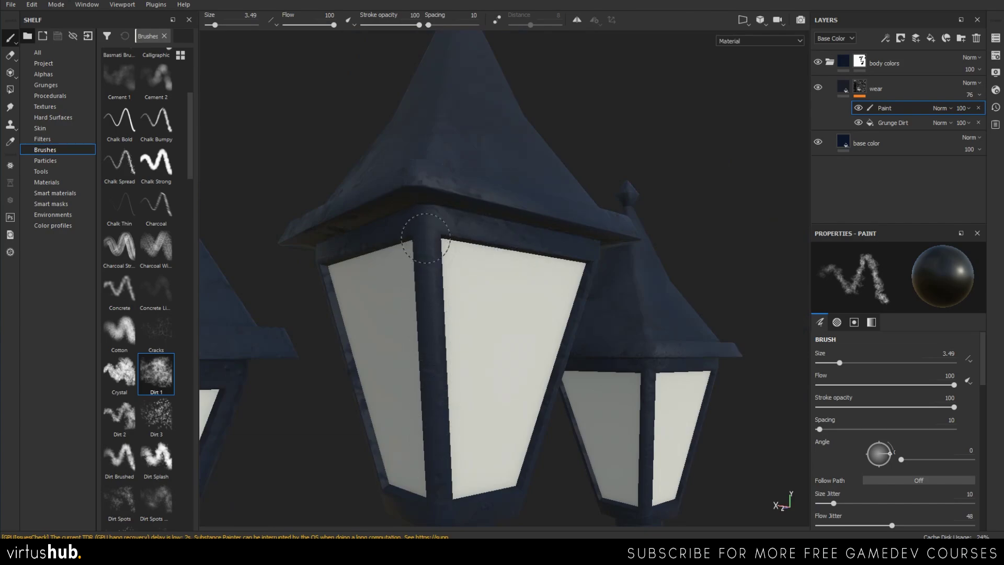
pyautogui.keyDown('alt'); pyautogui.moveTo(401, 284); pyautogui.dragTo(467, 271); pyautogui.keyUp('alt')
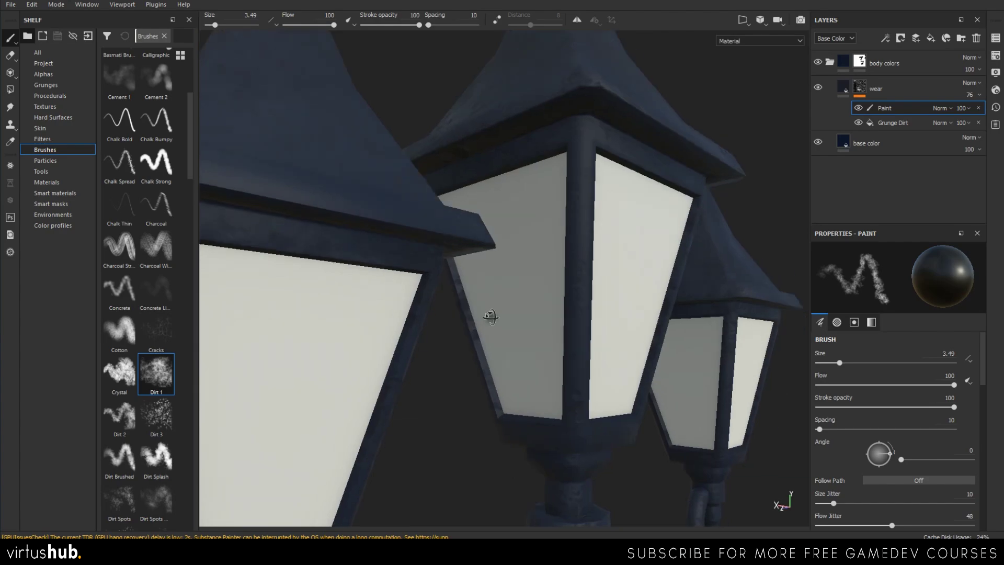
pyautogui.keyDown('alt'); pyautogui.moveTo(490, 316); pyautogui.dragTo(623, 311); pyautogui.keyUp('alt')
pyautogui.moveTo(436, 316)
pyautogui.keyDown('alt'); pyautogui.mouseDown()
pyautogui.moveTo(529, 321)
pyautogui.moveTo(611, 285)
pyautogui.mouseUp(); pyautogui.keyUp('alt')
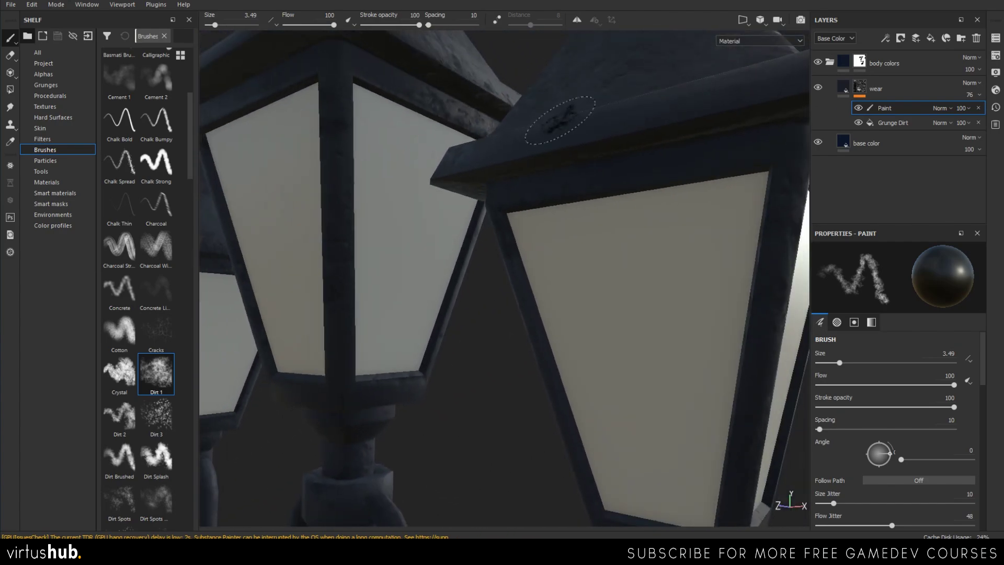
# Soften the wear along the side lamps' frame edges in the mask and undo the last change.
pyautogui.keyDown('alt'); pyautogui.moveTo(559, 120); pyautogui.dragTo(587, 154, button='right'); pyautogui.keyUp('alt')
pyautogui.keyDown('shift'); pyautogui.moveTo(654, 219); pyautogui.dragTo(675, 252, button='right'); pyautogui.keyUp('shift')
pyautogui.keyDown('alt'); pyautogui.moveTo(655, 251); pyautogui.dragTo(662, 191); pyautogui.keyUp('alt')
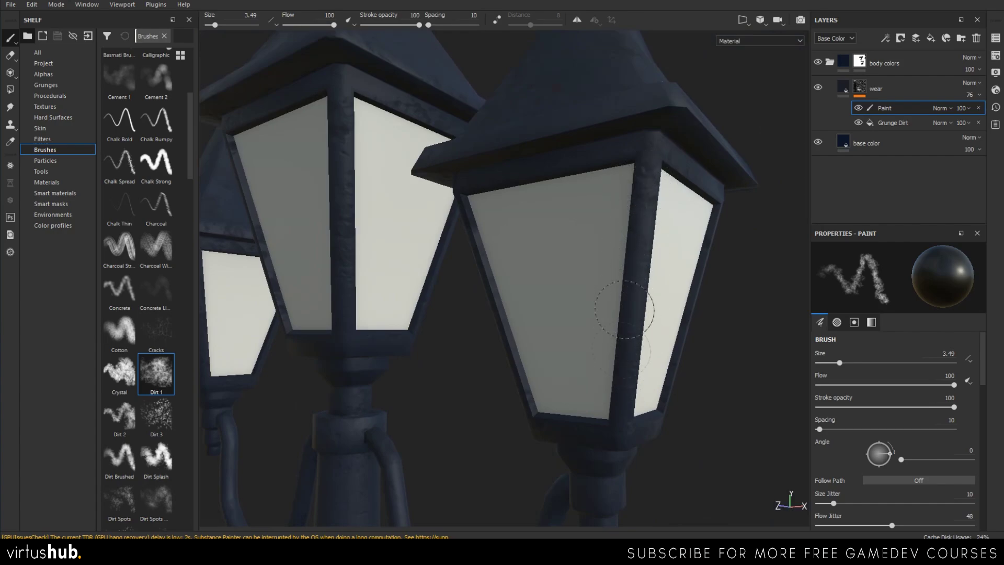
pyautogui.keyDown('alt'); pyautogui.moveTo(678, 287); pyautogui.dragTo(495, 244); pyautogui.keyUp('alt')
pyautogui.keyDown('alt'); pyautogui.moveTo(606, 217); pyautogui.dragTo(461, 261, button='middle'); pyautogui.keyUp('alt')
pyautogui.scroll(-2, 567, 164)
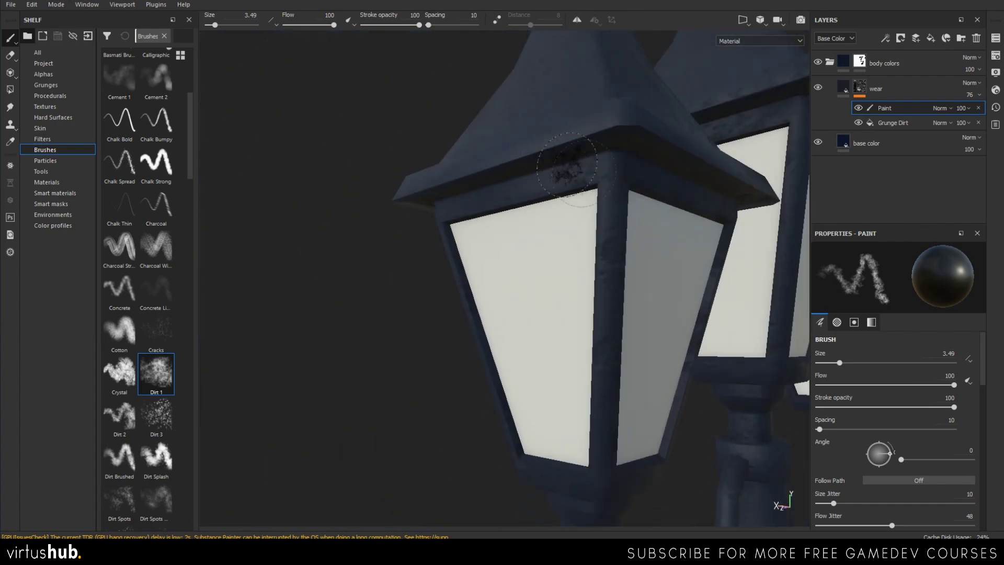
pyautogui.keyDown('alt'); pyautogui.moveTo(639, 269); pyautogui.dragTo(576, 216, button='middle'); pyautogui.keyUp('alt')
pyautogui.keyDown('alt'); pyautogui.moveTo(576, 216); pyautogui.dragTo(450, 262); pyautogui.keyUp('alt')
pyautogui.keyDown('shift'); pyautogui.moveTo(450, 262); pyautogui.dragTo(512, 262, button='right'); pyautogui.keyUp('shift')
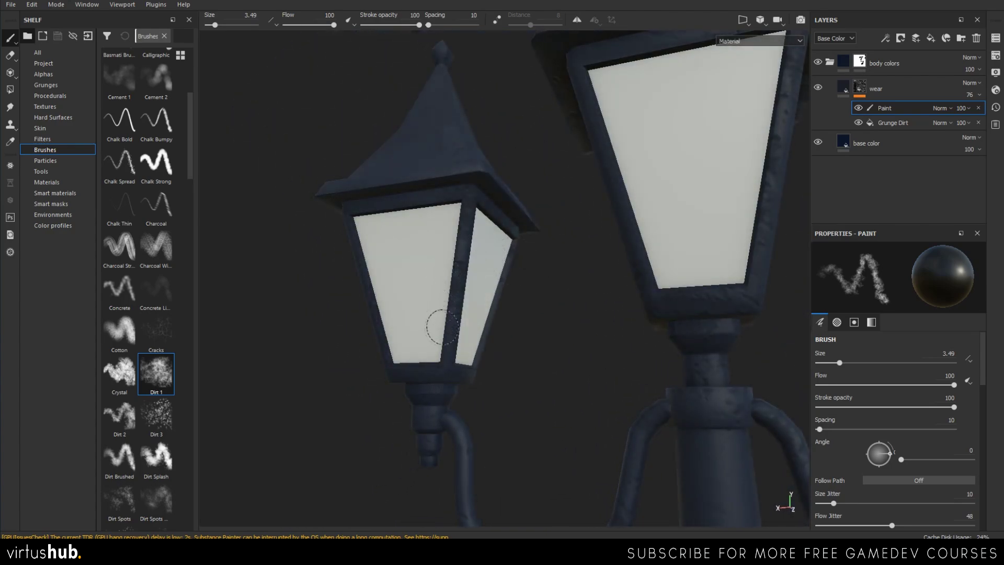
pyautogui.keyDown('alt'); pyautogui.moveTo(678, 203); pyautogui.dragTo(658, 231, button='middle'); pyautogui.keyUp('alt')
pyautogui.hotkey('ctrl', 'z')
# Check the overall look of the wear on the lamp heads, arms and post from a distance.
pyautogui.keyDown('alt'); pyautogui.moveTo(713, 188); pyautogui.dragTo(701, 55, button='right'); pyautogui.keyUp('alt')
pyautogui.keyDown('alt'); pyautogui.moveTo(562, 240); pyautogui.dragTo(529, 179, button='middle'); pyautogui.keyUp('alt')
pyautogui.keyDown('alt'); pyautogui.moveTo(544, 308); pyautogui.dragTo(578, 311); pyautogui.keyUp('alt')
pyautogui.keyDown('alt'); pyautogui.moveTo(606, 262); pyautogui.dragTo(564, 329, button='middle'); pyautogui.keyUp('alt')
pyautogui.moveTo(571, 256)
pyautogui.keyDown('alt'); pyautogui.mouseDown()
pyautogui.moveTo(567, 331)
pyautogui.moveTo(587, 206)
pyautogui.mouseUp(); pyautogui.keyUp('alt')
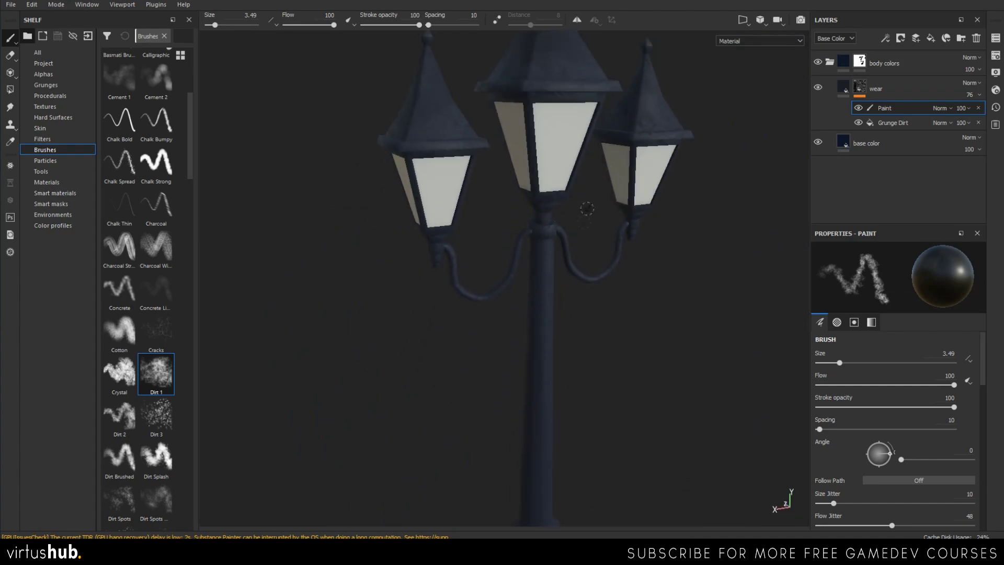
pyautogui.keyDown('alt'); pyautogui.moveTo(552, 313); pyautogui.dragTo(533, 202, button='middle'); pyautogui.keyUp('alt')
pyautogui.scroll(-1, 532, 220)
pyautogui.keyDown('alt'); pyautogui.moveTo(531, 250); pyautogui.dragTo(517, 342, button='middle'); pyautogui.keyUp('alt')
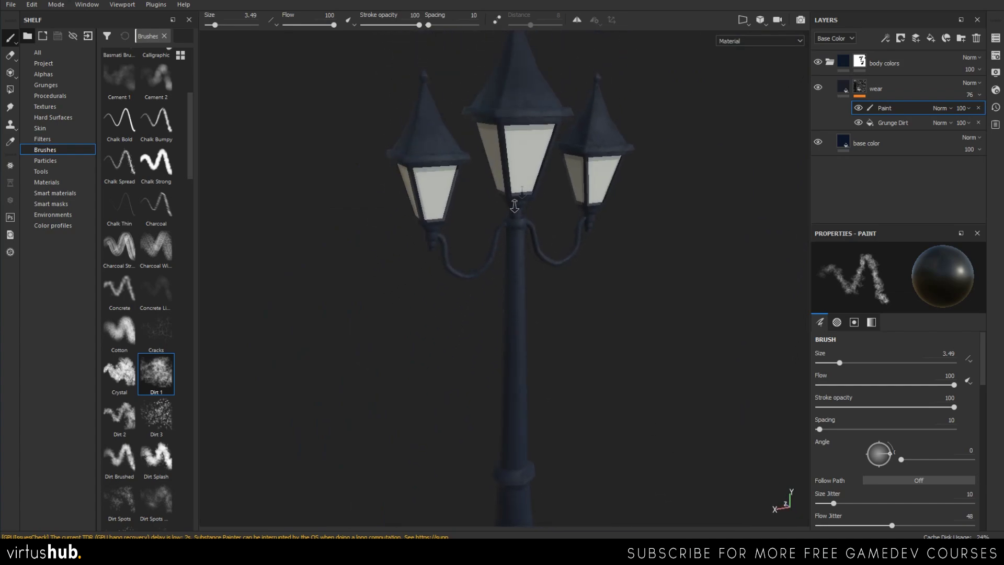
pyautogui.scroll(-1, 520, 196)
# Duplicate the base color layer and move the copy above the wear layer.
pyautogui.click(840, 85)
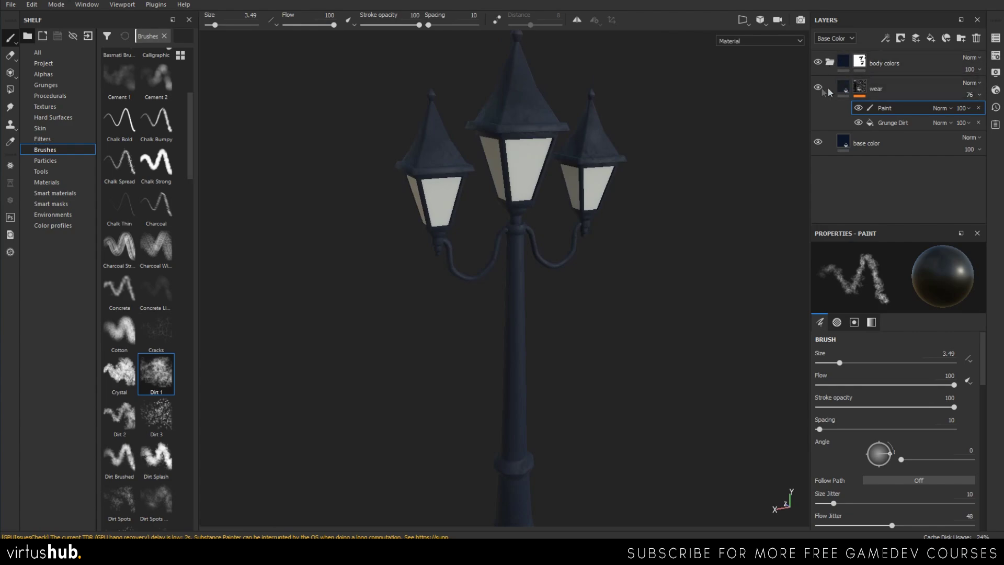
pyautogui.click(842, 89)
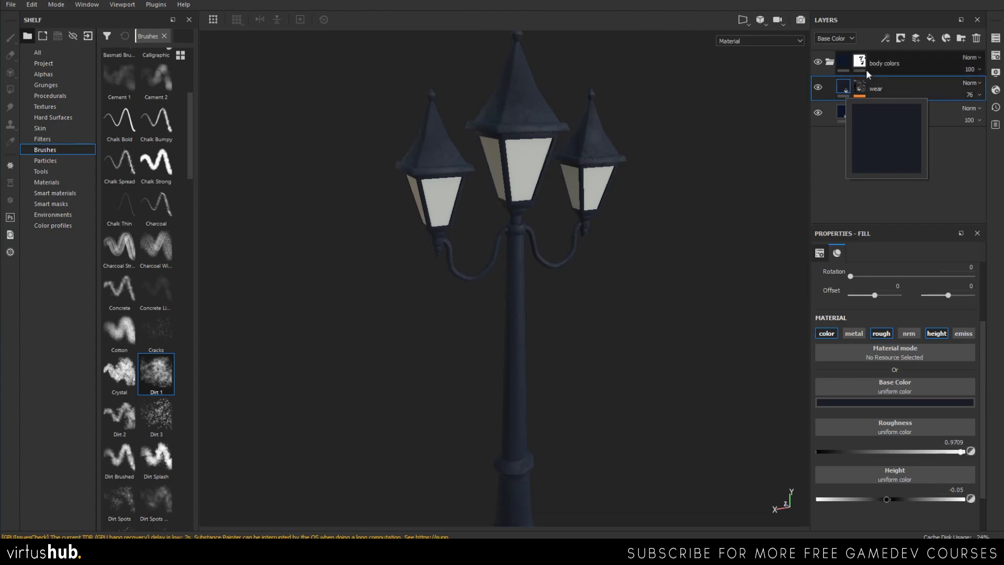
pyautogui.click(839, 114)
pyautogui.rightClick(841, 114)
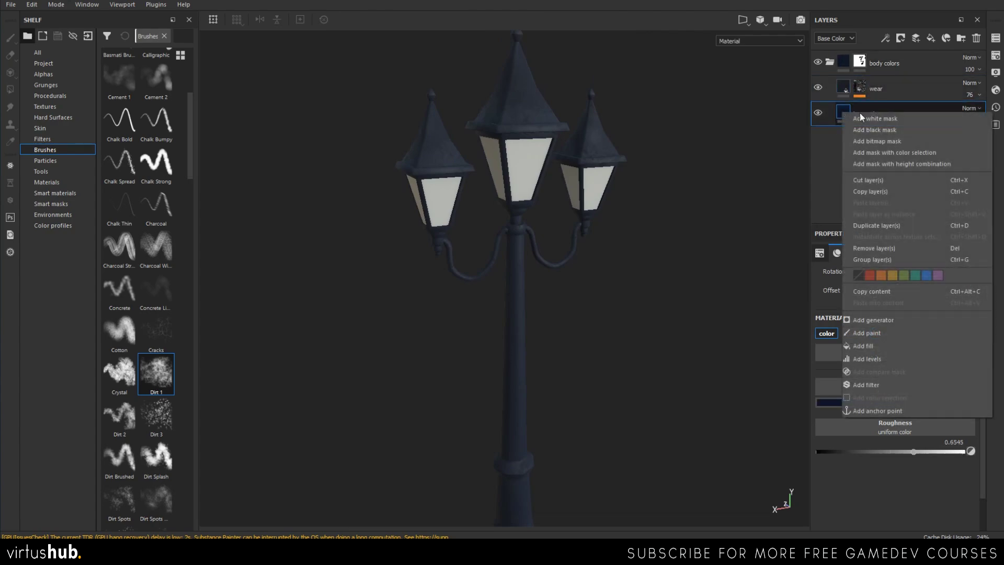
pyautogui.click(870, 226)
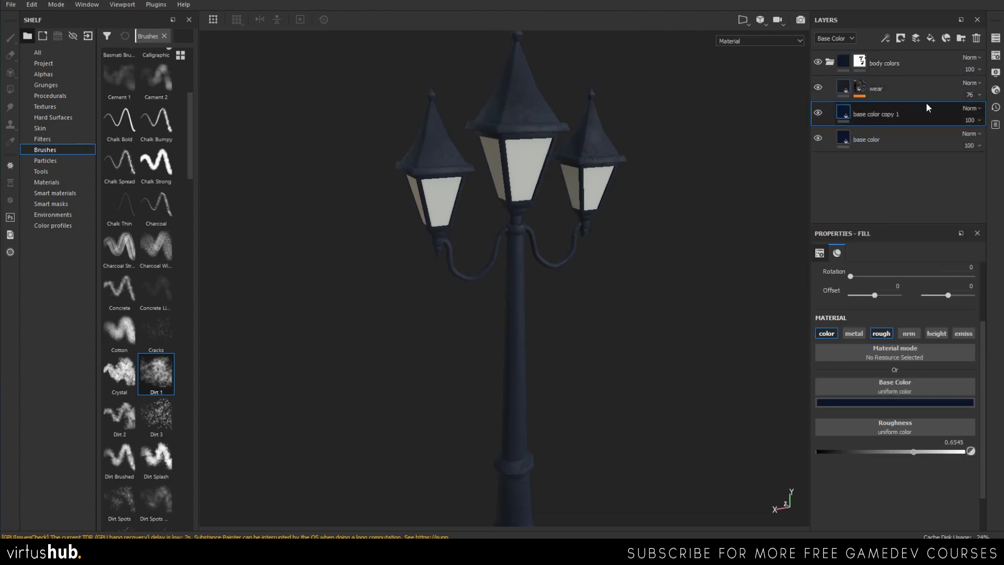
pyautogui.moveTo(843, 114); pyautogui.dragTo(871, 89)
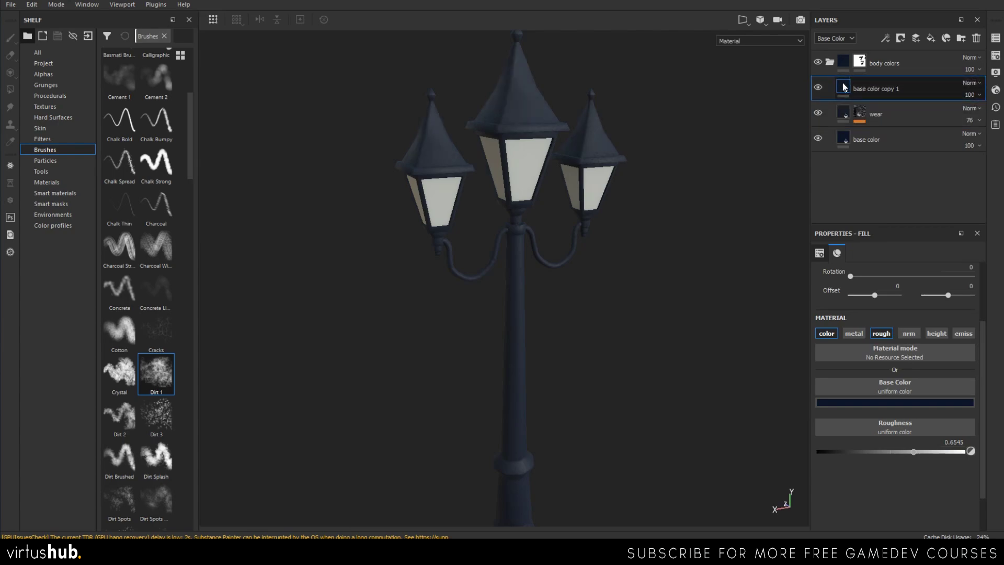
# Rename the duplicated base color layer as "metal wear".
pyautogui.doubleClick(871, 89)
pyautogui.write('metal wear')
pyautogui.press('Return')
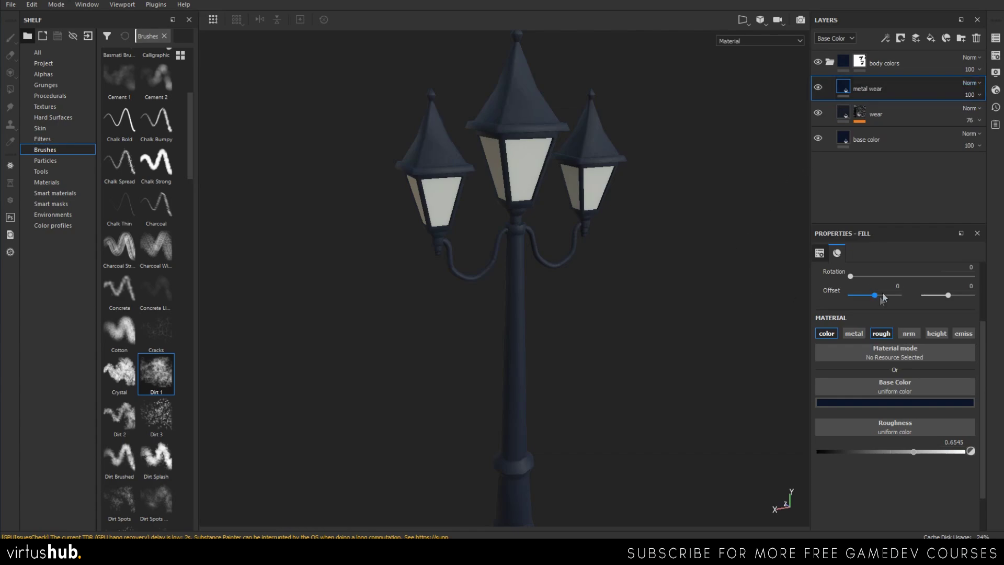
# Enable the metal channel on the metal wear fill, compare several metallic values and raise it close to the maximum.
pyautogui.click(854, 333)
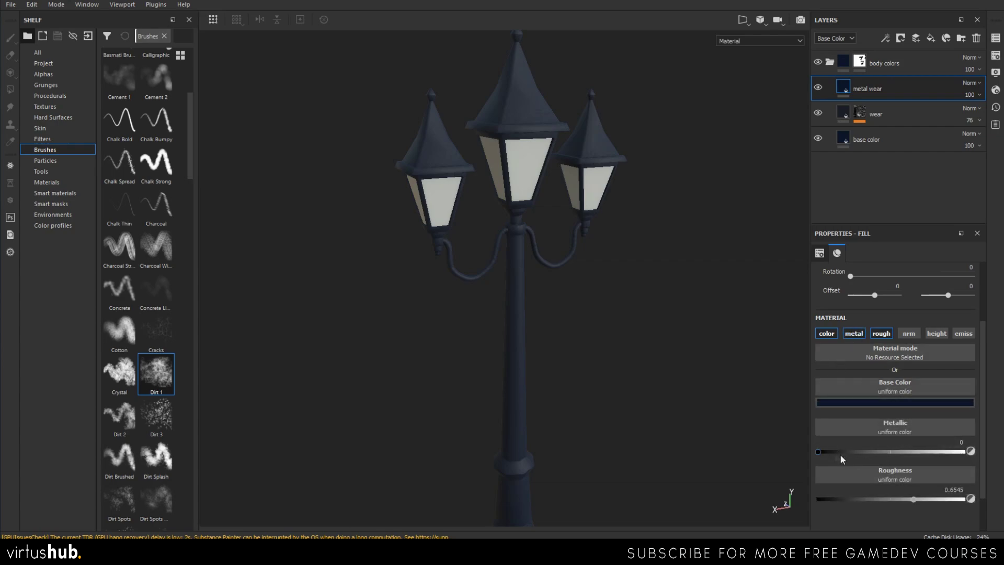
pyautogui.moveTo(836, 451); pyautogui.dragTo(775, 399)
pyautogui.moveTo(818, 451); pyautogui.dragTo(997, 454)
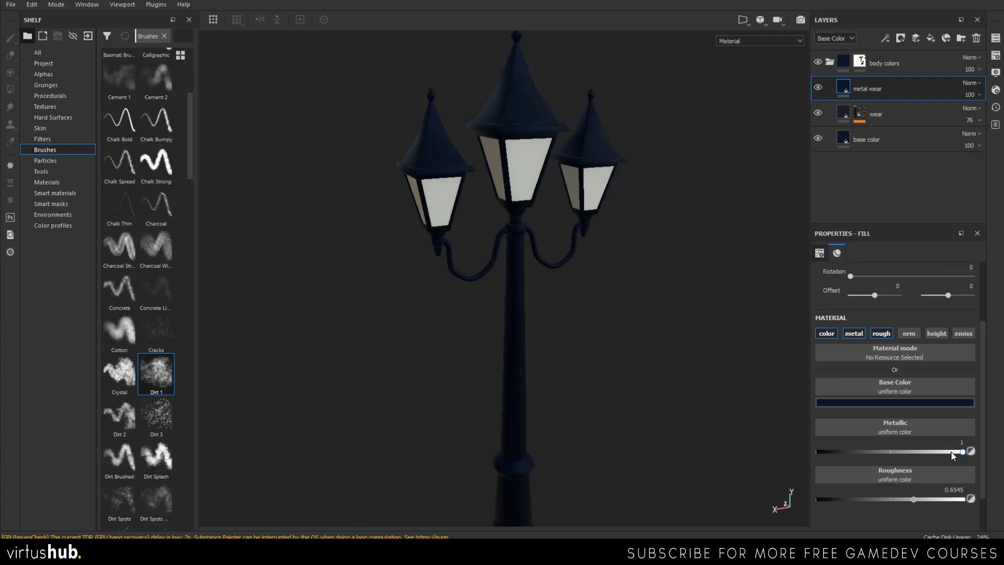
pyautogui.moveTo(941, 453); pyautogui.dragTo(913, 459)
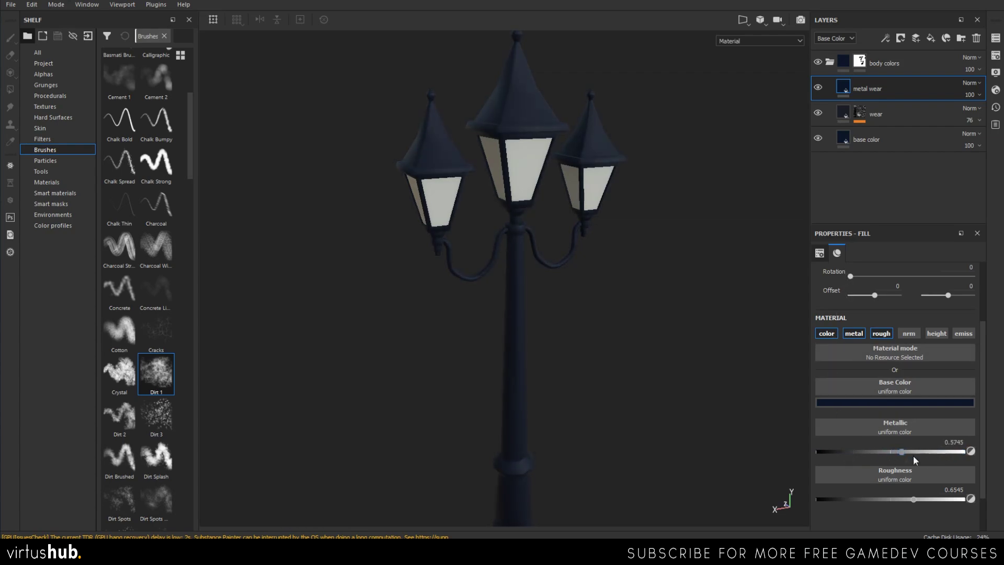
pyautogui.moveTo(905, 456); pyautogui.dragTo(858, 459)
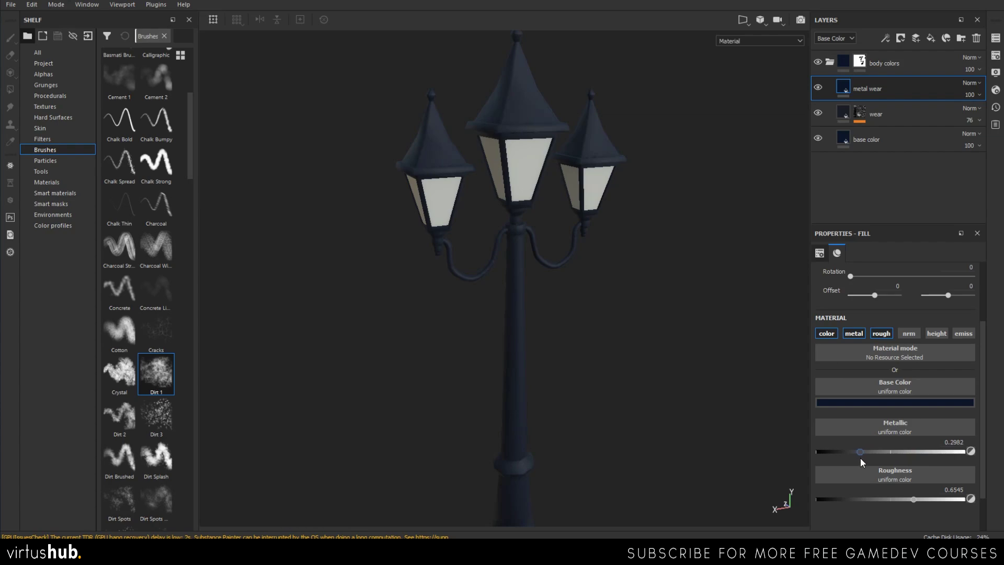
pyautogui.moveTo(860, 458); pyautogui.dragTo(864, 459)
pyautogui.moveTo(860, 452); pyautogui.dragTo(798, 450)
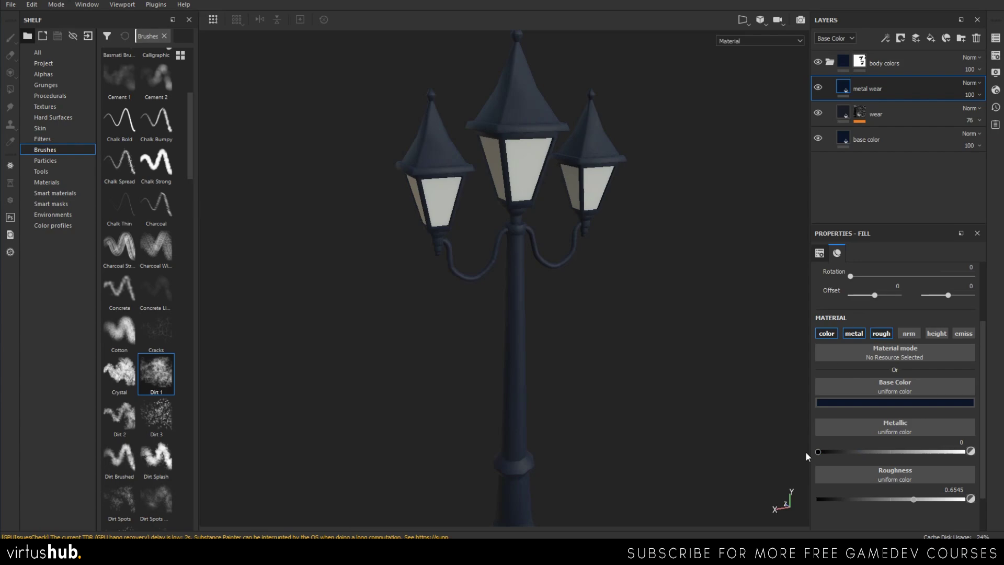
pyautogui.moveTo(819, 451); pyautogui.dragTo(964, 451)
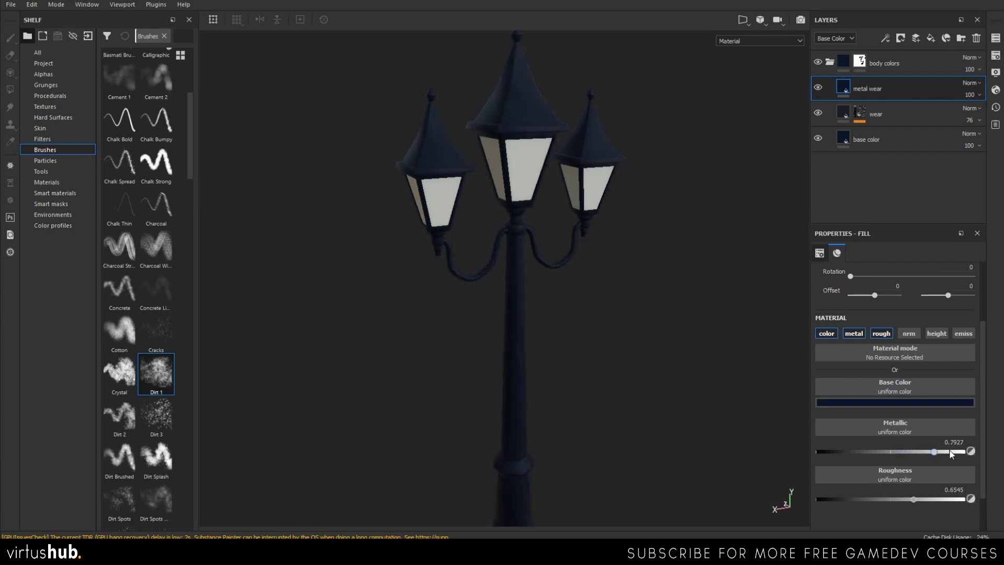
# Change the metal wear fill's base color to a dark neutral gray and lower its roughness to about 0.47.
pyautogui.click(853, 401)
pyautogui.moveTo(877, 496)
pyautogui.mouseDown()
pyautogui.moveTo(861, 484)
pyautogui.moveTo(857, 493)
pyautogui.moveTo(861, 484)
pyautogui.mouseUp()
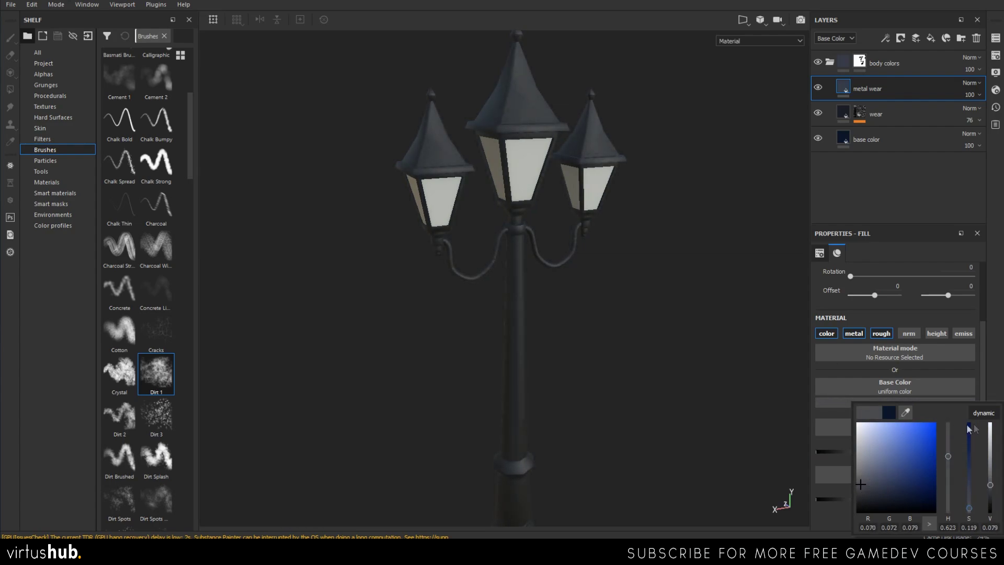
pyautogui.click(982, 393)
pyautogui.moveTo(904, 500); pyautogui.dragTo(885, 499)
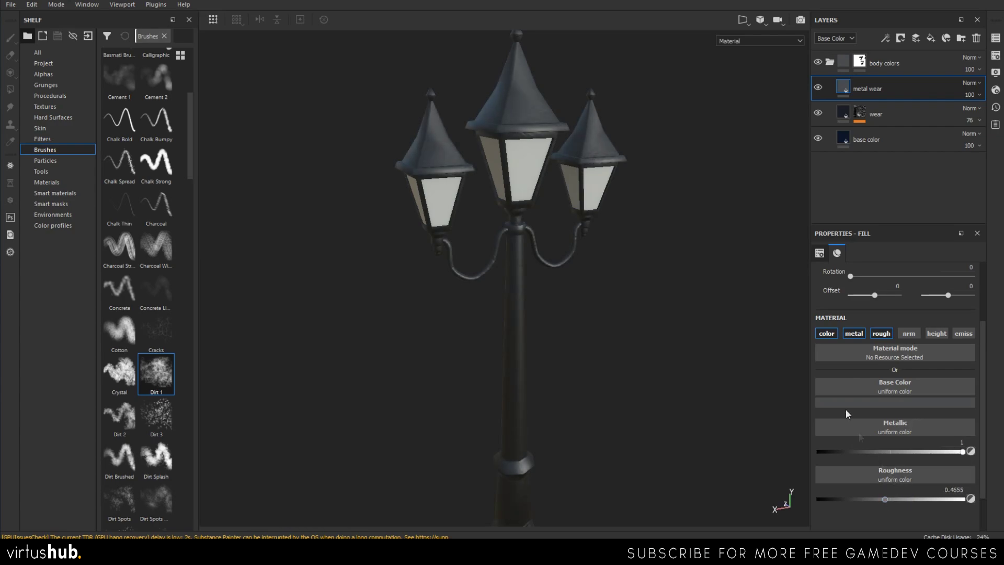
# Add a black mask to the metal wear layer and paint wear down the post with the Dirt 1 brush at size 9.43.
pyautogui.click(905, 34)
pyautogui.click(910, 66)
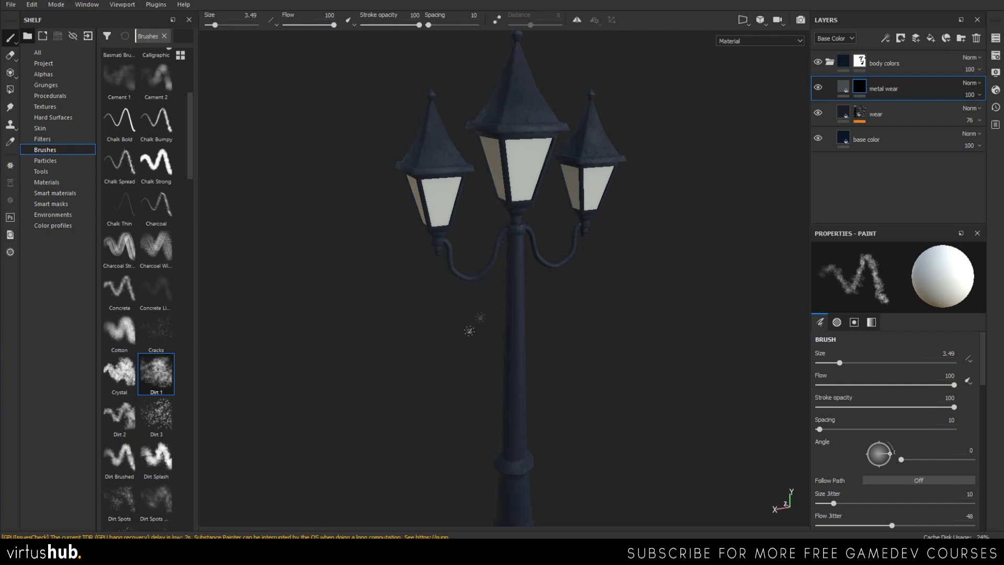
pyautogui.scroll(6, 517, 331)
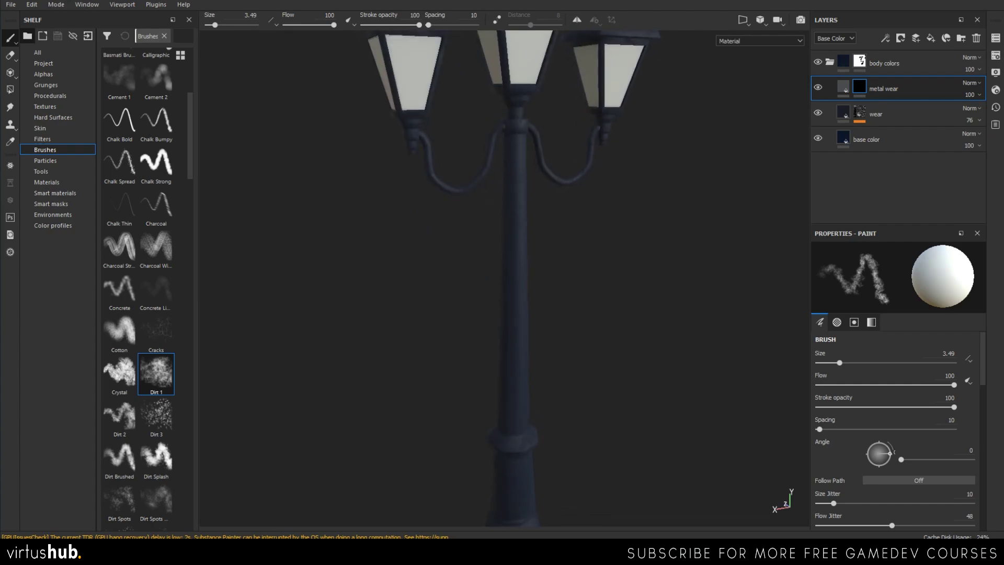
pyautogui.scroll(3, 527, 316)
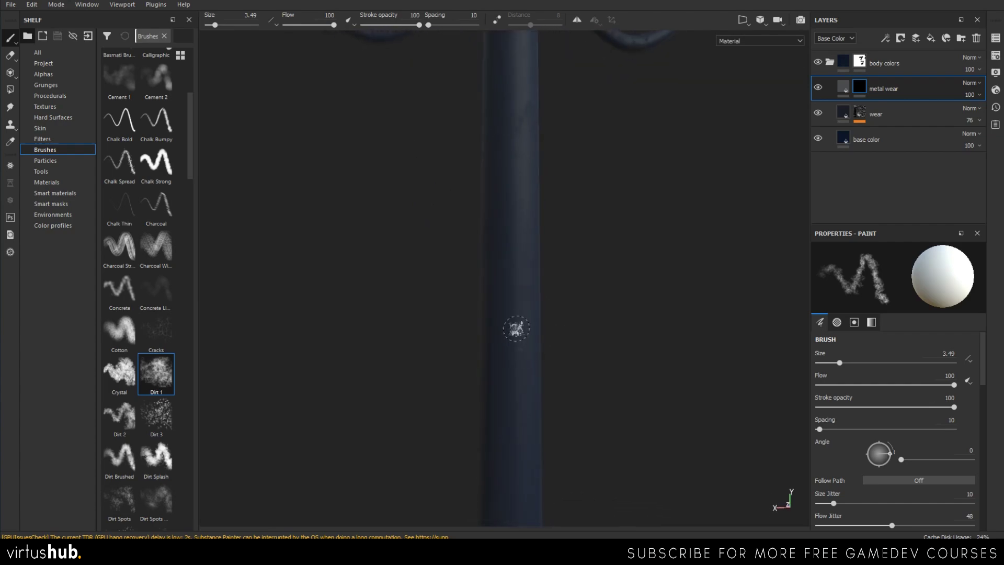
pyautogui.press(']')
pyautogui.press(']')
pyautogui.press(']')
pyautogui.press(']')
pyautogui.press(']')
pyautogui.press(']')
pyautogui.moveTo(523, 341); pyautogui.dragTo(528, 335)
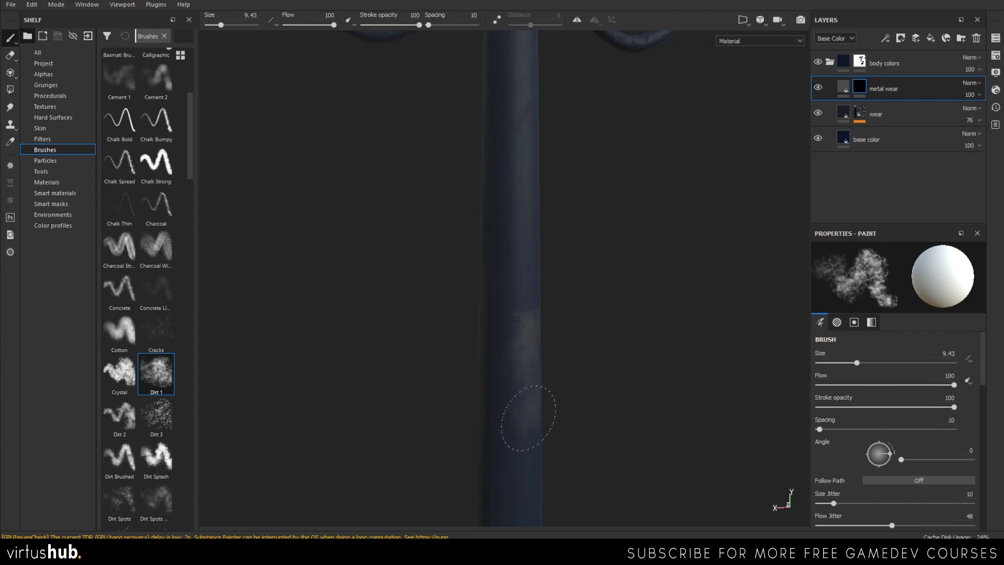
pyautogui.keyDown('alt'); pyautogui.moveTo(533, 384); pyautogui.dragTo(531, 278, button='middle'); pyautogui.keyUp('alt')
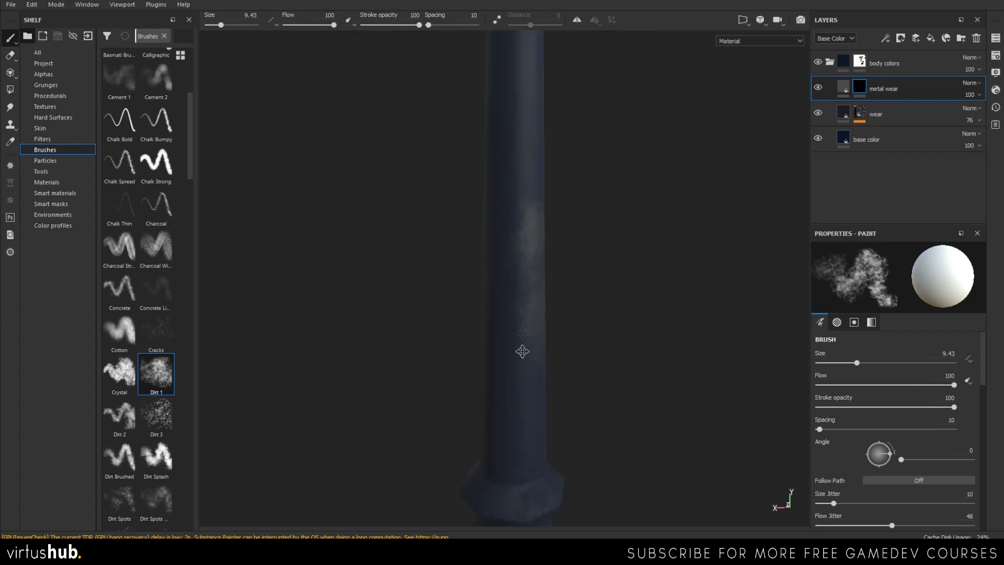
pyautogui.keyDown('alt'); pyautogui.moveTo(524, 366); pyautogui.dragTo(533, 278, button='middle'); pyautogui.keyUp('alt')
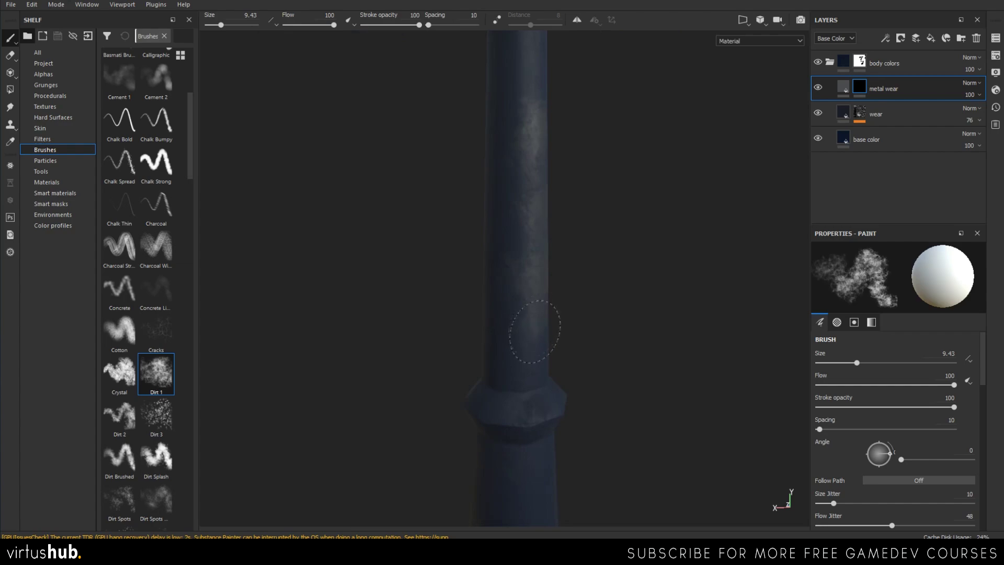
# Paint metal wear patches around the remaining sides of the post in the metal wear mask.
pyautogui.keyDown('alt'); pyautogui.moveTo(569, 317); pyautogui.dragTo(425, 293); pyautogui.keyUp('alt')
pyautogui.keyDown('alt'); pyautogui.moveTo(595, 284); pyautogui.dragTo(466, 278); pyautogui.keyUp('alt')
pyautogui.keyDown('alt'); pyautogui.moveTo(537, 278); pyautogui.dragTo(469, 287, button='middle'); pyautogui.keyUp('alt')
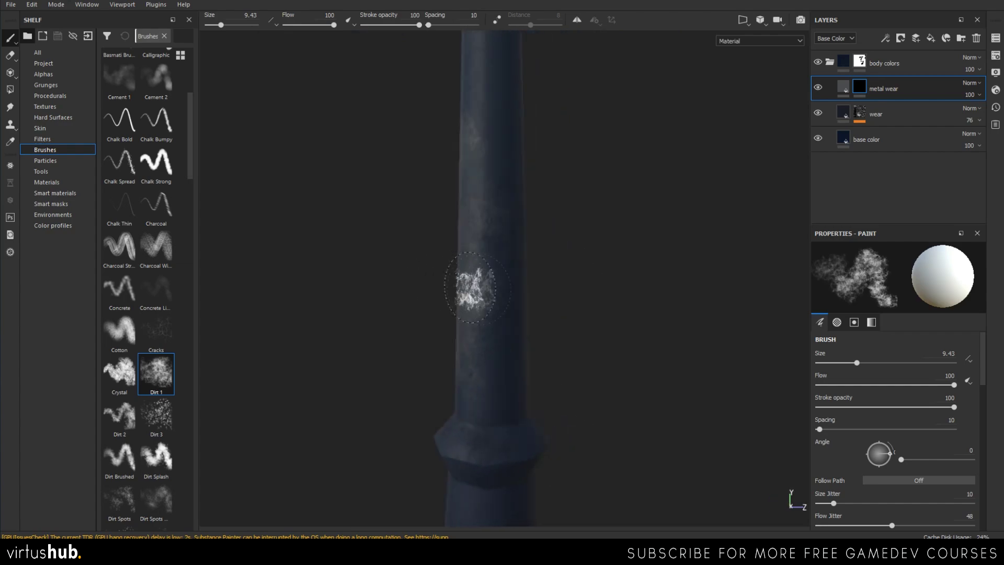
pyautogui.keyDown('alt'); pyautogui.moveTo(567, 233); pyautogui.dragTo(427, 298); pyautogui.keyUp('alt')
pyautogui.keyDown('shift'); pyautogui.moveTo(481, 298); pyautogui.dragTo(529, 298, button='right'); pyautogui.keyUp('shift')
pyautogui.moveTo(528, 299)
pyautogui.keyDown('alt'); pyautogui.mouseDown()
pyautogui.moveTo(544, 302)
pyautogui.moveTo(459, 369)
pyautogui.mouseUp(); pyautogui.keyUp('alt')
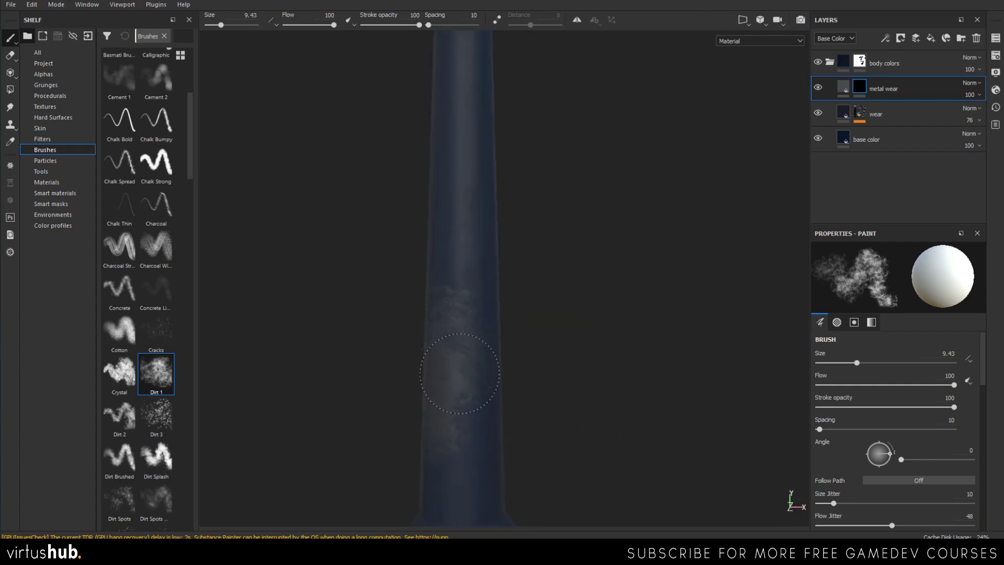
pyautogui.keyDown('alt'); pyautogui.moveTo(466, 241); pyautogui.dragTo(441, 284); pyautogui.keyUp('alt')
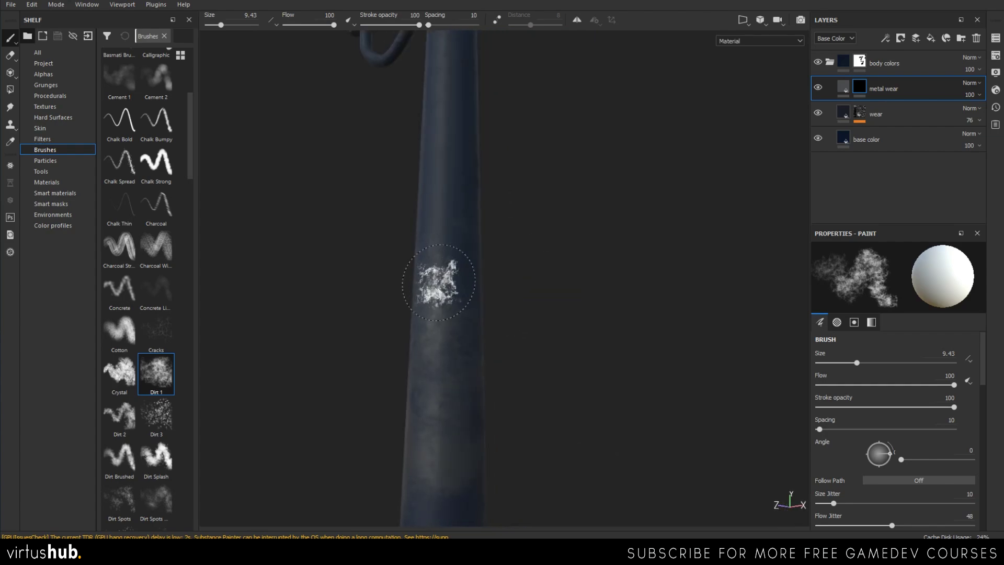
pyautogui.moveTo(450, 187)
pyautogui.keyDown('alt'); pyautogui.mouseDown()
pyautogui.moveTo(524, 298)
pyautogui.moveTo(506, 283)
pyautogui.moveTo(563, 325)
pyautogui.moveTo(481, 321)
pyautogui.moveTo(424, 363)
pyautogui.moveTo(495, 312)
pyautogui.moveTo(567, 309)
pyautogui.moveTo(470, 336)
pyautogui.moveTo(536, 320)
pyautogui.mouseUp(); pyautogui.keyUp('alt')
pyautogui.keyDown('alt'); pyautogui.moveTo(529, 233); pyautogui.dragTo(587, 280); pyautogui.keyUp('alt')
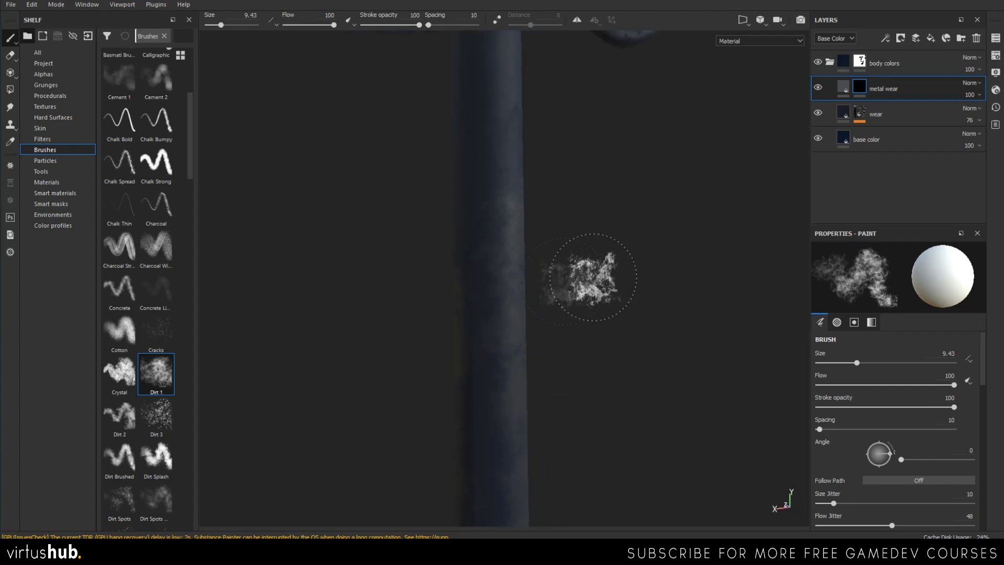
pyautogui.keyDown('alt'); pyautogui.moveTo(501, 387); pyautogui.dragTo(499, 292); pyautogui.keyUp('alt')
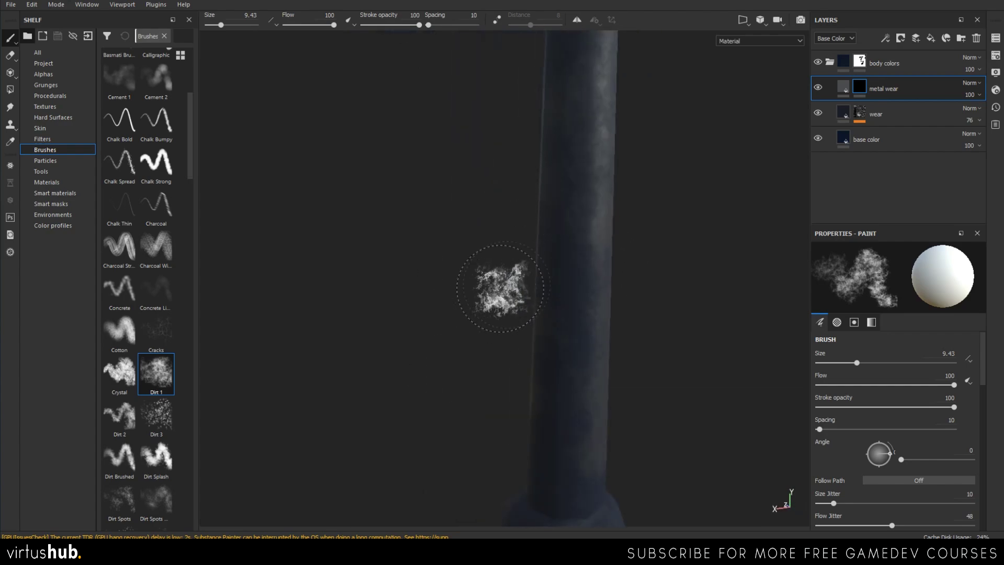
# Break up and soften the painted metal wear around the post by painting black into its mask.
pyautogui.moveTo(531, 352)
pyautogui.keyDown('alt'); pyautogui.mouseDown()
pyautogui.moveTo(488, 341)
pyautogui.moveTo(471, 321)
pyautogui.moveTo(493, 280)
pyautogui.moveTo(425, 246)
pyautogui.moveTo(470, 224)
pyautogui.moveTo(464, 326)
pyautogui.moveTo(470, 313)
pyautogui.mouseUp(); pyautogui.keyUp('alt')
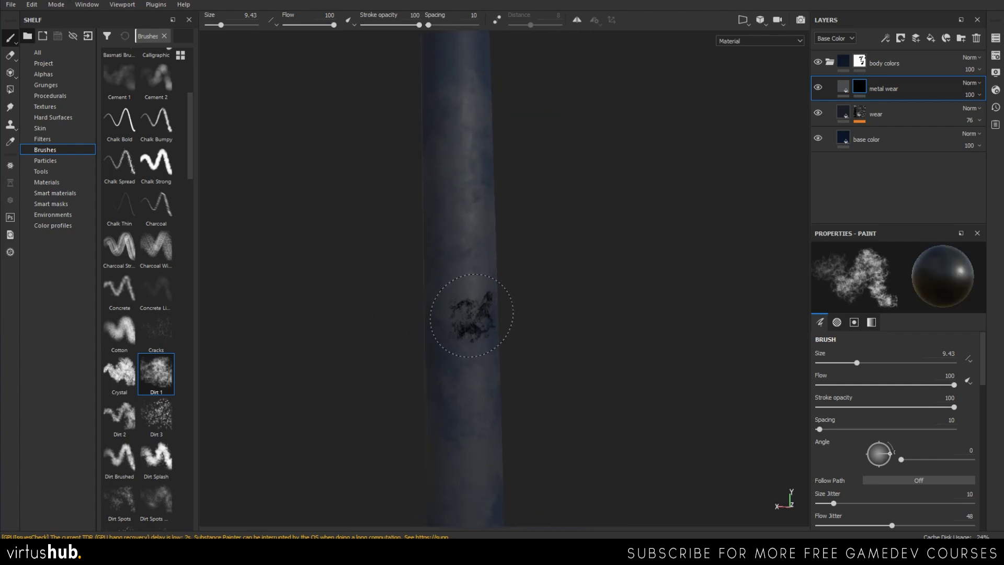
pyautogui.keyDown('alt'); pyautogui.moveTo(442, 399); pyautogui.dragTo(437, 314); pyautogui.keyUp('alt')
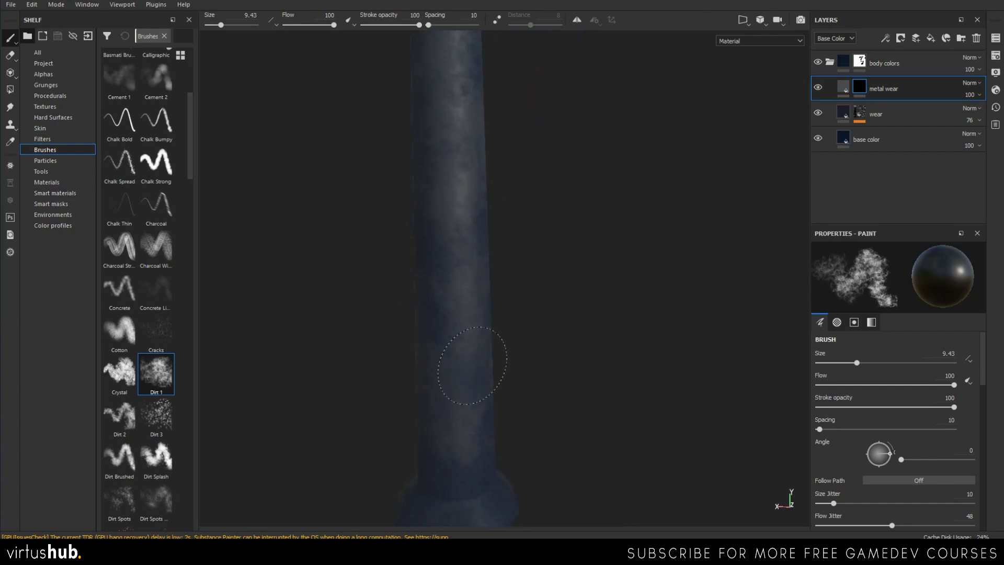
pyautogui.keyDown('alt'); pyautogui.moveTo(507, 365); pyautogui.dragTo(452, 344); pyautogui.keyUp('alt')
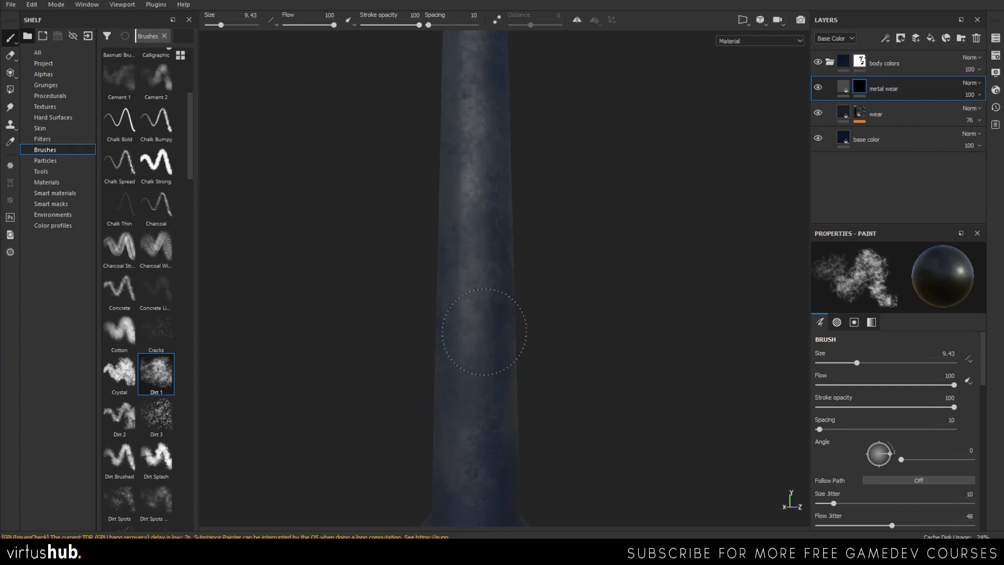
pyautogui.keyDown('alt'); pyautogui.moveTo(487, 313); pyautogui.dragTo(516, 287); pyautogui.keyUp('alt')
pyautogui.keyDown('alt'); pyautogui.moveTo(516, 287); pyautogui.dragTo(552, 324, button='middle'); pyautogui.keyUp('alt')
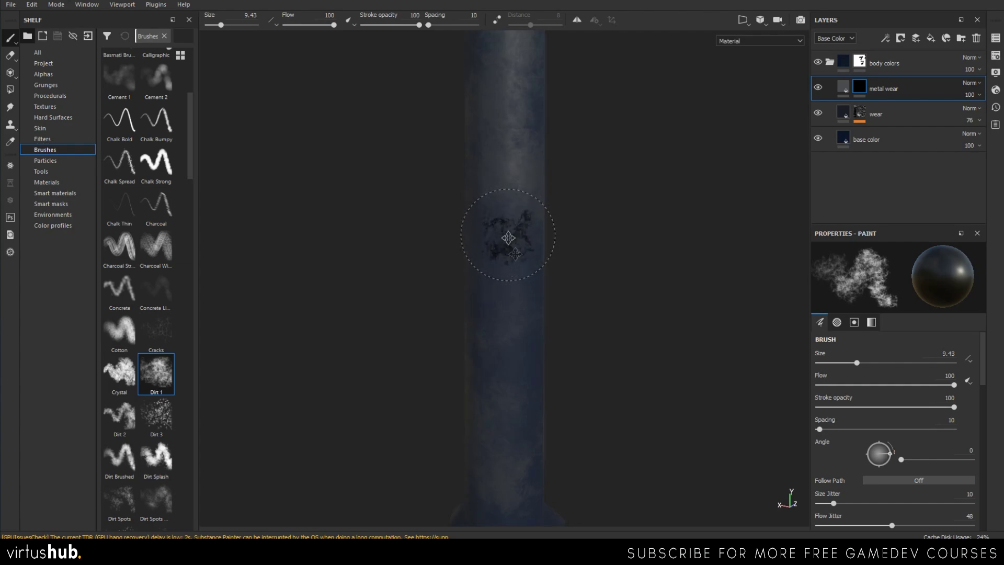
pyautogui.keyDown('alt'); pyautogui.moveTo(504, 224); pyautogui.dragTo(501, 302); pyautogui.keyUp('alt')
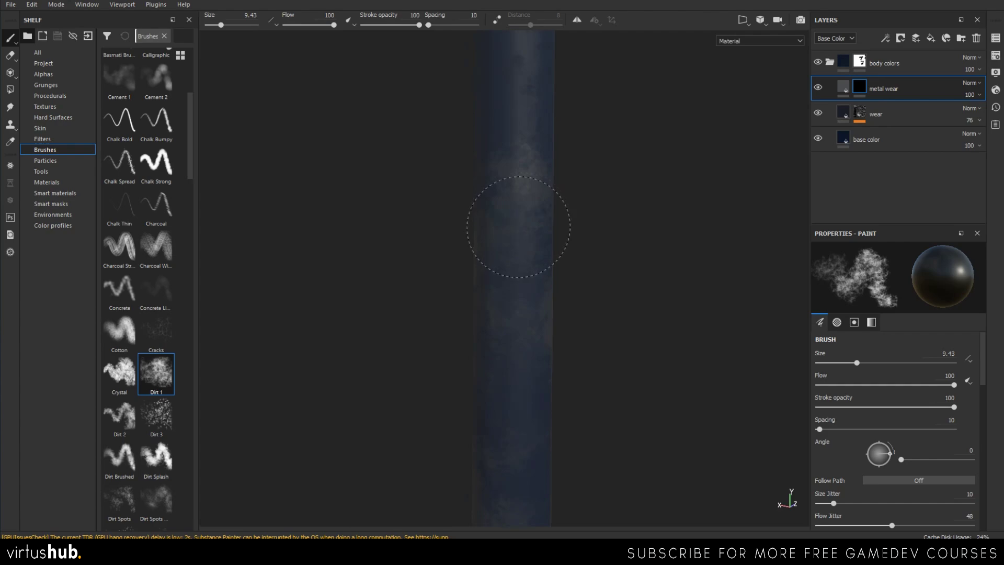
pyautogui.keyDown('alt'); pyautogui.moveTo(551, 335); pyautogui.dragTo(533, 314); pyautogui.keyUp('alt')
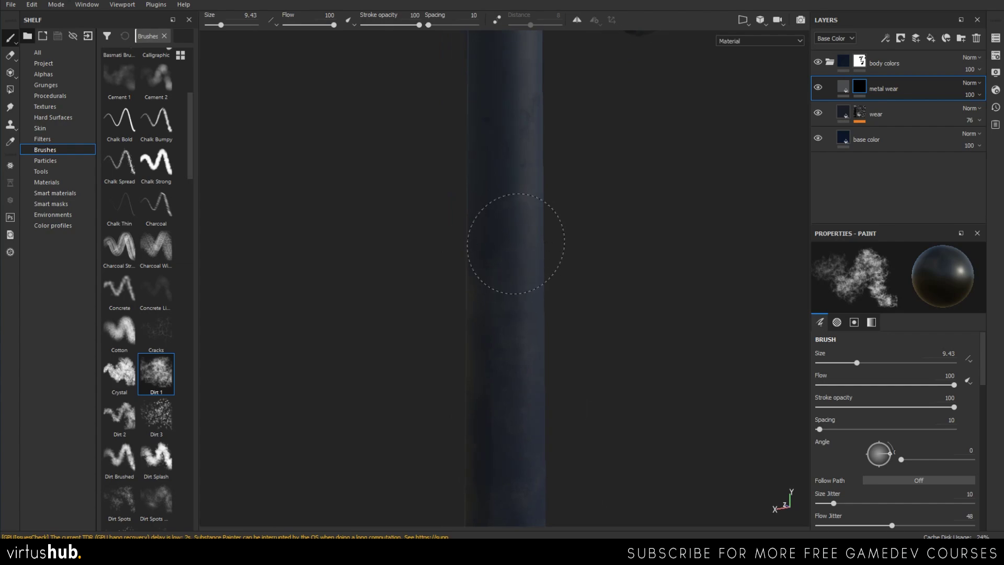
pyautogui.keyDown('alt'); pyautogui.moveTo(585, 255); pyautogui.dragTo(590, 213); pyautogui.keyUp('alt')
# Lower the metal wear fill's roughness to about 0.21 and compare it with the wear and base color layers' settings.
pyautogui.click(843, 87)
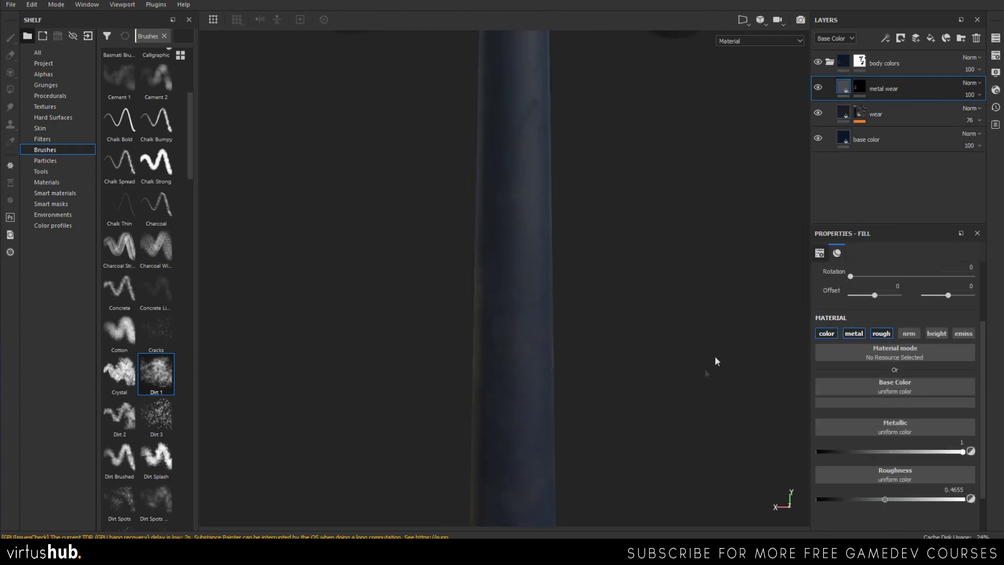
pyautogui.moveTo(877, 499); pyautogui.dragTo(847, 497)
pyautogui.moveTo(541, 376)
pyautogui.keyDown('alt'); pyautogui.mouseDown()
pyautogui.moveTo(527, 302)
pyautogui.moveTo(502, 329)
pyautogui.moveTo(481, 291)
pyautogui.mouseUp(); pyautogui.keyUp('alt')
pyautogui.click(519, 351)
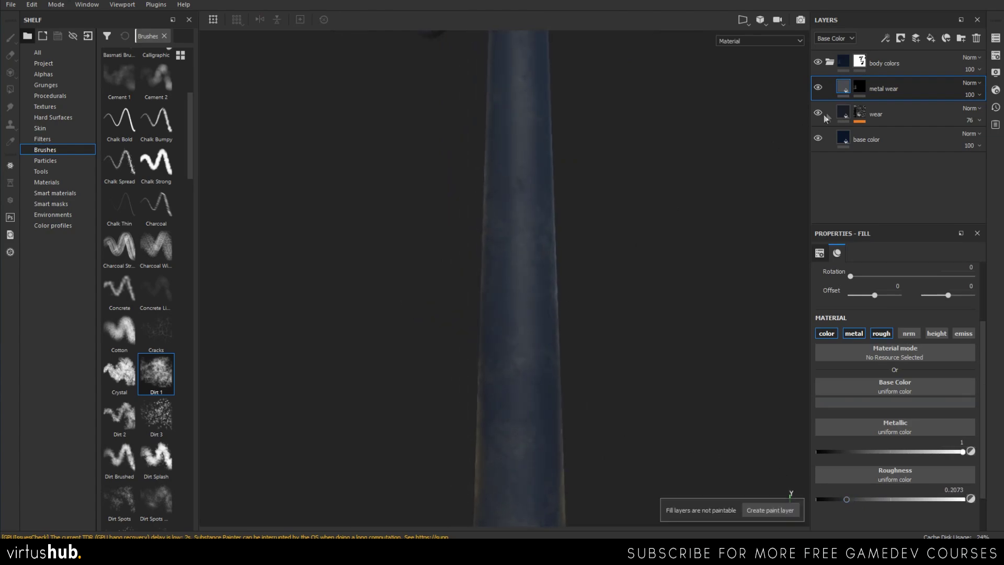
pyautogui.click(843, 109)
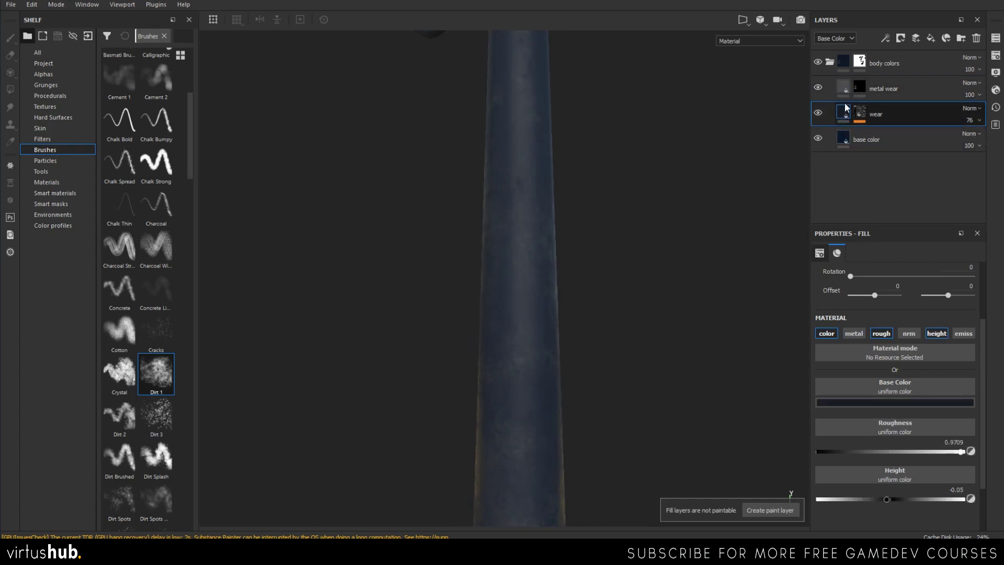
pyautogui.click(836, 140)
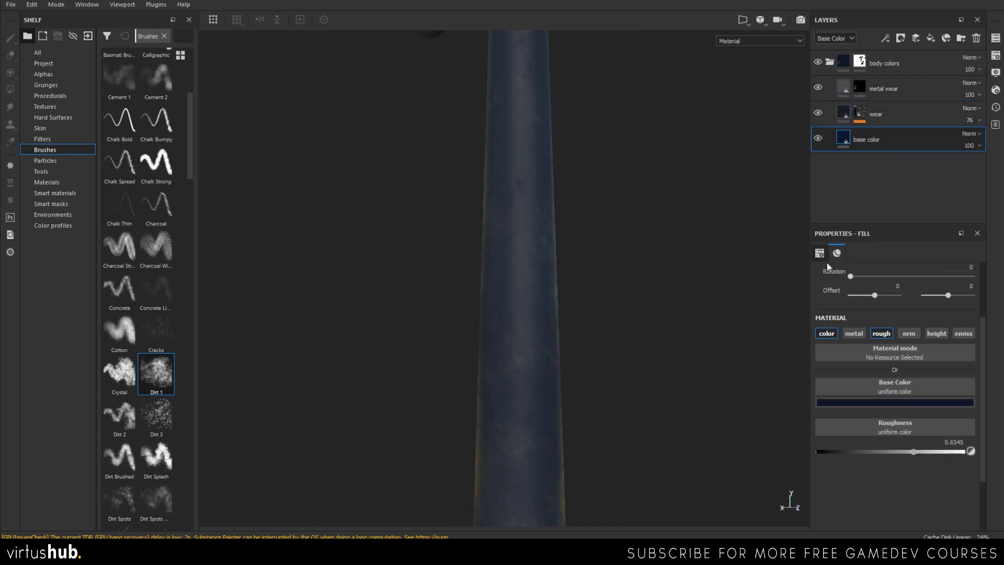
# Return to painting the metal wear mask, touch up the post from several sides and switch the brush to white.
pyautogui.click(859, 87)
pyautogui.press('1')
pyautogui.keyDown('alt'); pyautogui.moveTo(485, 309); pyautogui.dragTo(565, 336); pyautogui.keyUp('alt')
pyautogui.keyDown('alt'); pyautogui.moveTo(505, 370); pyautogui.dragTo(545, 365); pyautogui.keyUp('alt')
pyautogui.moveTo(522, 375)
pyautogui.keyDown('alt'); pyautogui.mouseDown(button='middle')
pyautogui.moveTo(574, 264)
pyautogui.moveTo(515, 336)
pyautogui.moveTo(495, 441)
pyautogui.mouseUp(button='middle'); pyautogui.keyUp('alt')
pyautogui.moveTo(513, 264)
pyautogui.keyDown('alt'); pyautogui.mouseDown()
pyautogui.moveTo(502, 336)
pyautogui.moveTo(512, 329)
pyautogui.mouseUp(); pyautogui.keyUp('alt')
pyautogui.press('x')
# Reduce the brush size to 5.15 and paint metal wear on the central lamp's roof.
pyautogui.keyDown('alt'); pyautogui.moveTo(555, 279); pyautogui.dragTo(575, 204, button='middle'); pyautogui.keyUp('alt')
pyautogui.keyDown('alt'); pyautogui.moveTo(576, 204); pyautogui.dragTo(549, 170, button='right'); pyautogui.keyUp('alt')
pyautogui.moveTo(548, 169)
pyautogui.keyDown('alt'); pyautogui.mouseDown()
pyautogui.moveTo(548, 298)
pyautogui.moveTo(547, 189)
pyautogui.mouseUp(); pyautogui.keyUp('alt')
pyautogui.click(548, 176)
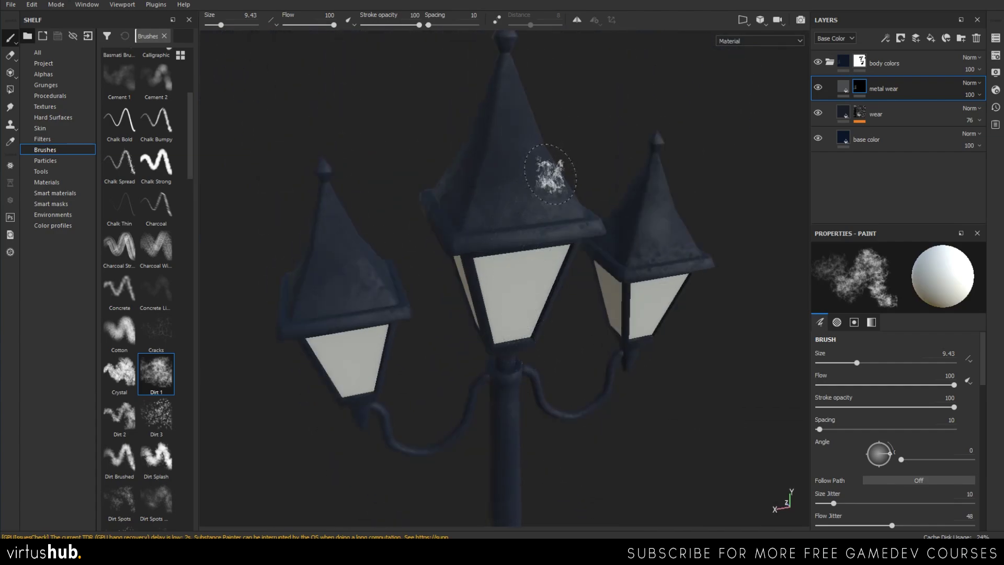
pyautogui.press('ctrl')
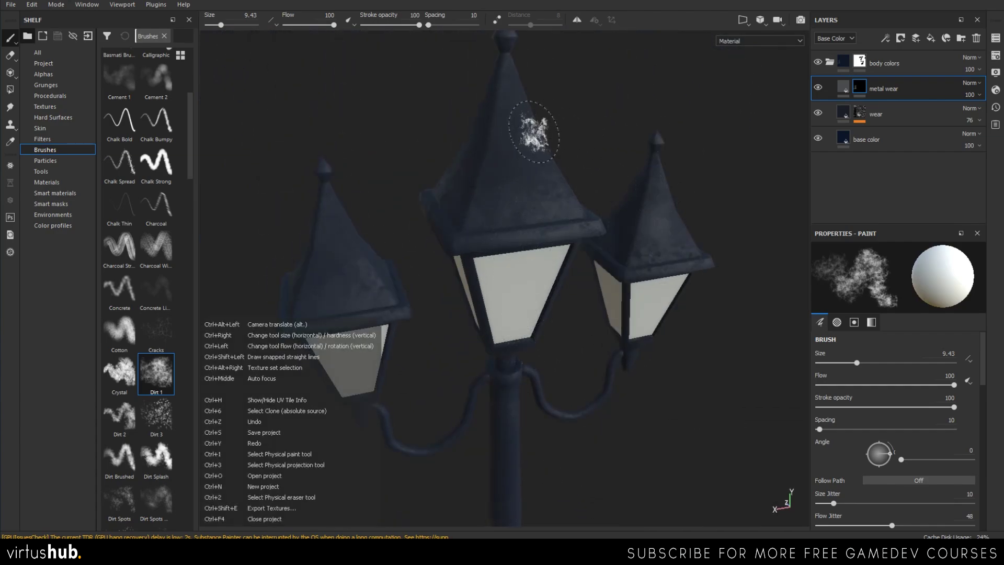
pyautogui.press('[')
pyautogui.press('[')
pyautogui.press('[')
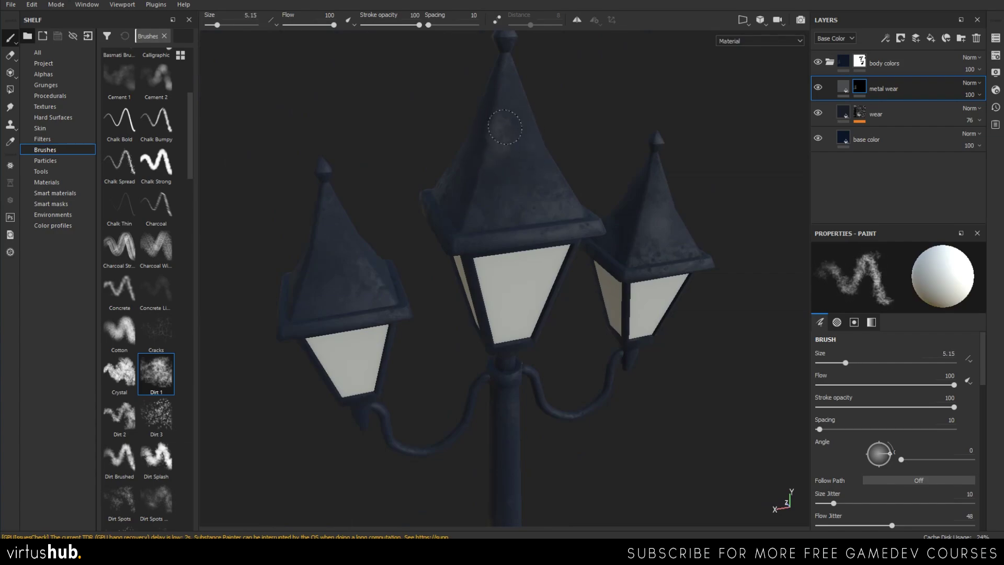
pyautogui.moveTo(512, 130)
pyautogui.keyDown('alt'); pyautogui.mouseDown()
pyautogui.moveTo(519, 215)
pyautogui.moveTo(459, 224)
pyautogui.moveTo(455, 253)
pyautogui.mouseUp(); pyautogui.keyUp('alt')
pyautogui.moveTo(511, 239)
pyautogui.keyDown('alt'); pyautogui.mouseDown()
pyautogui.moveTo(435, 210)
pyautogui.moveTo(469, 231)
pyautogui.moveTo(482, 224)
pyautogui.mouseUp(); pyautogui.keyUp('alt')
# Change the metal wear fill's base color to a dark reddish brown and check it on the lamp heads.
pyautogui.click(843, 87)
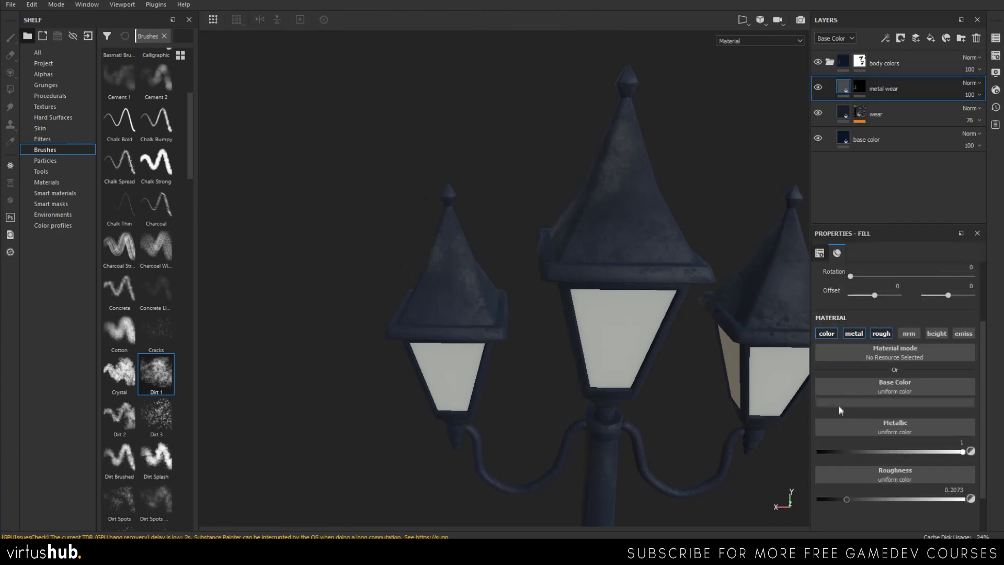
pyautogui.click(838, 403)
pyautogui.moveTo(935, 463); pyautogui.dragTo(934, 511)
pyautogui.moveTo(852, 481); pyautogui.dragTo(878, 493)
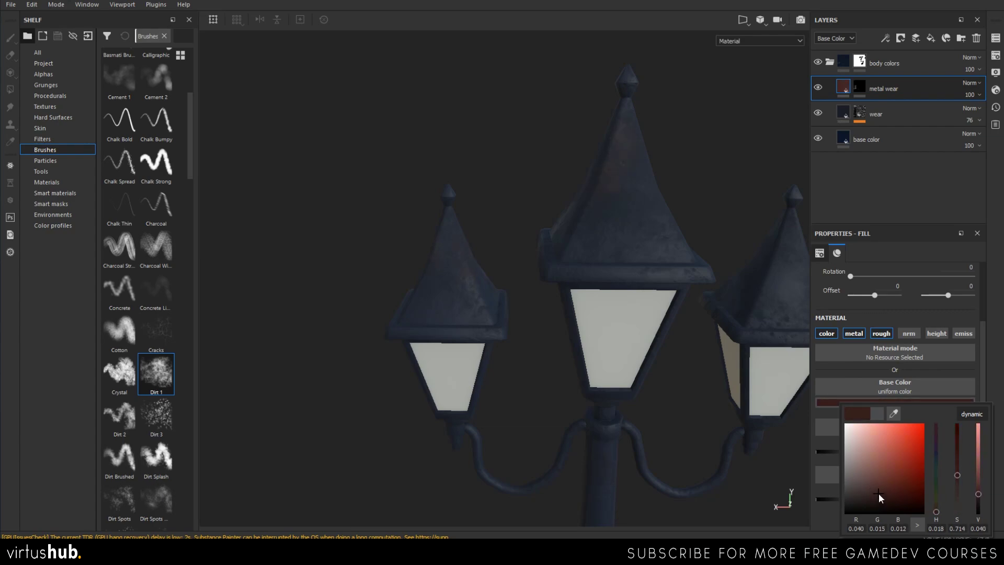
pyautogui.keyDown('alt'); pyautogui.moveTo(732, 299); pyautogui.dragTo(665, 349, button='middle'); pyautogui.keyUp('alt')
pyautogui.keyDown('alt'); pyautogui.moveTo(666, 350); pyautogui.dragTo(701, 284, button='right'); pyautogui.keyUp('alt')
pyautogui.keyDown('alt'); pyautogui.moveTo(702, 289); pyautogui.dragTo(635, 294); pyautogui.keyUp('alt')
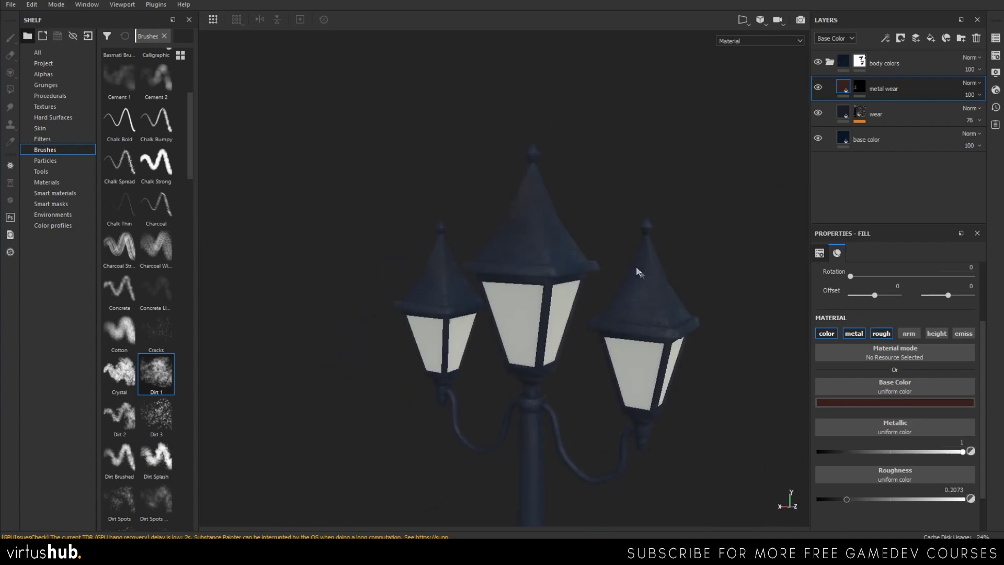
# Paint reddish metal wear on a side lamp's roof in the metal wear mask, enlarging the brush to 7.13.
pyautogui.click(858, 87)
pyautogui.press('1')
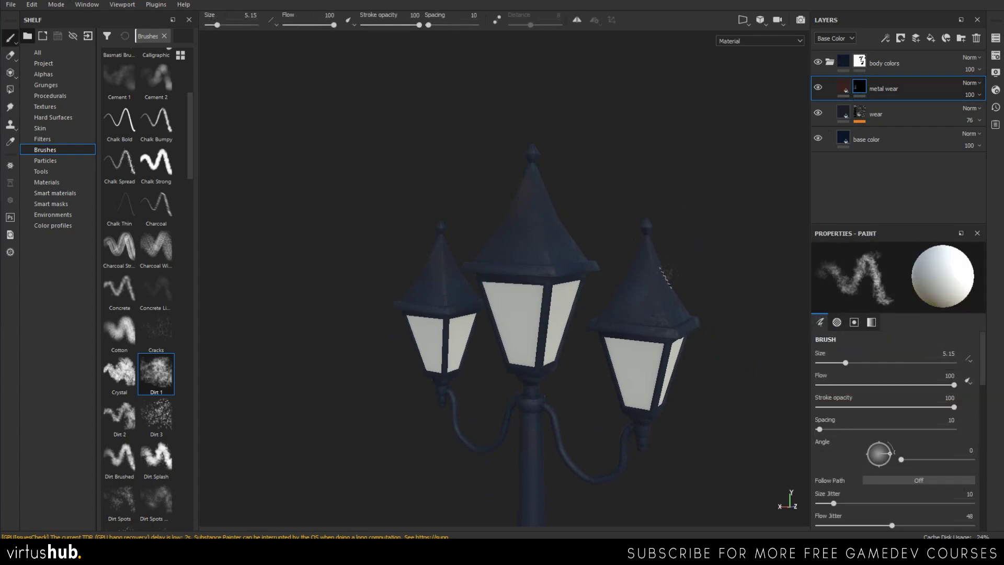
pyautogui.keyDown('alt'); pyautogui.moveTo(701, 204); pyautogui.dragTo(652, 227); pyautogui.keyUp('alt')
pyautogui.keyDown('alt'); pyautogui.moveTo(652, 226); pyautogui.dragTo(640, 355, button='right'); pyautogui.keyUp('alt')
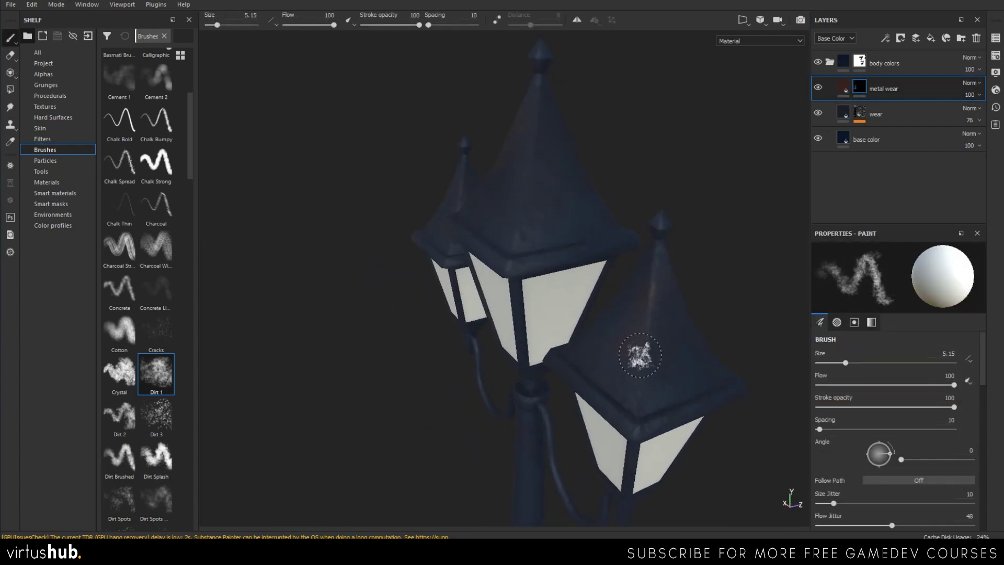
pyautogui.keyDown('alt'); pyautogui.moveTo(640, 355); pyautogui.dragTo(622, 235, button='middle'); pyautogui.keyUp('alt')
pyautogui.keyDown('ctrl'); pyautogui.moveTo(630, 251); pyautogui.dragTo(660, 298, button='right'); pyautogui.keyUp('ctrl')
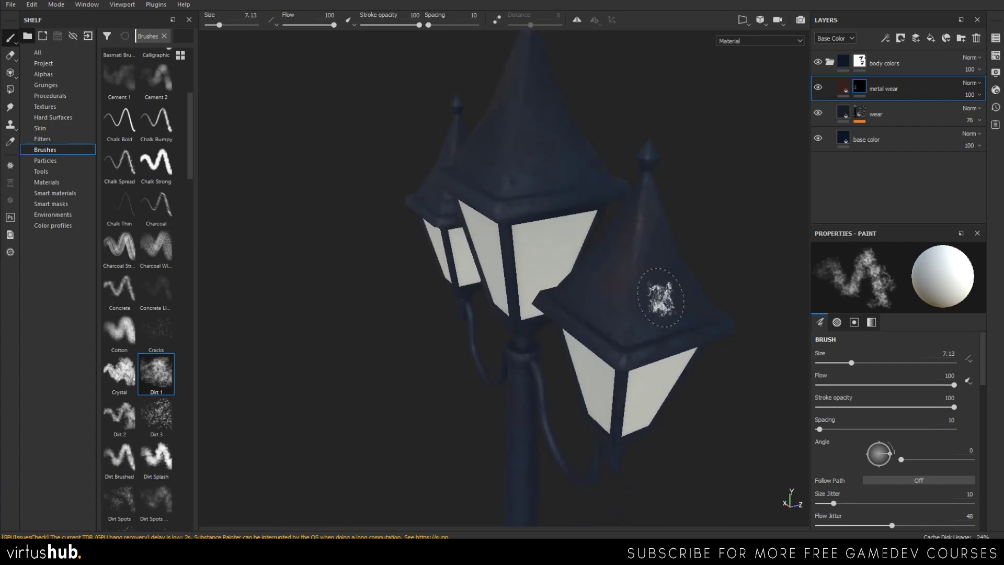
# Dab metal wear onto the opposite side lamp's roof and tone it down with black in the mask.
pyautogui.moveTo(723, 229)
pyautogui.keyDown('alt'); pyautogui.mouseDown()
pyautogui.moveTo(685, 251)
pyautogui.moveTo(544, 250)
pyautogui.moveTo(560, 246)
pyautogui.moveTo(510, 272)
pyautogui.mouseUp(); pyautogui.keyUp('alt')
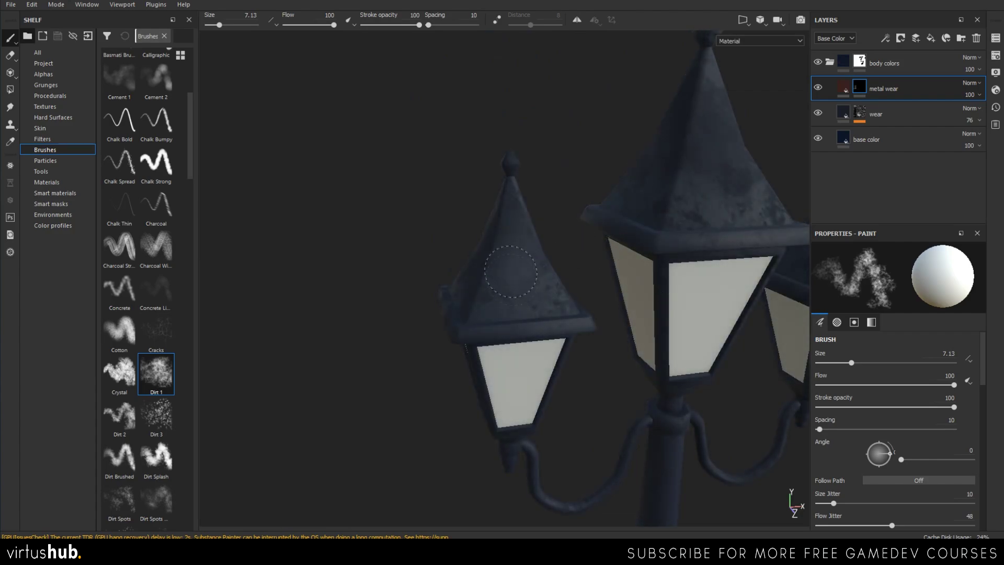
pyautogui.click(516, 238)
pyautogui.click(523, 253)
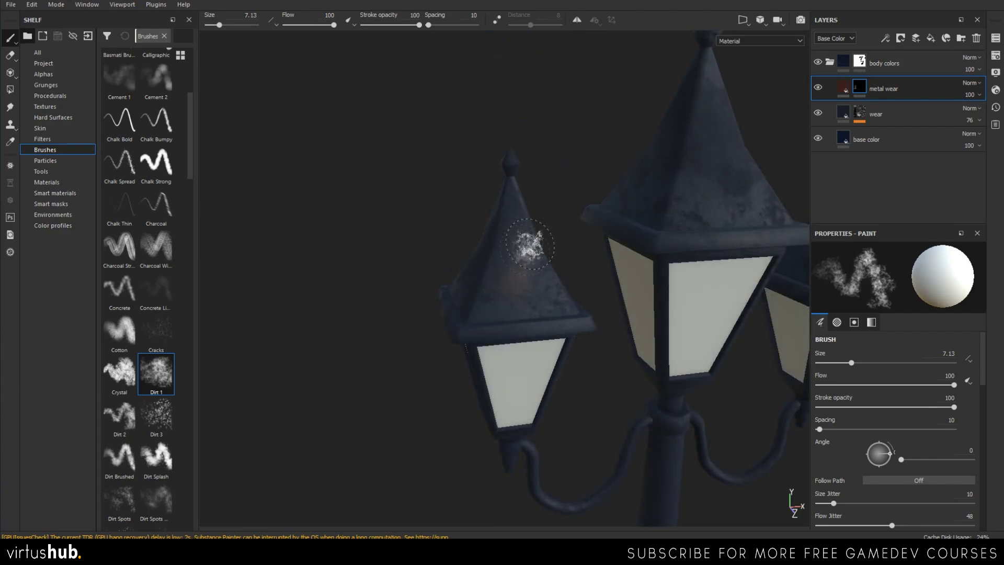
pyautogui.press('x')
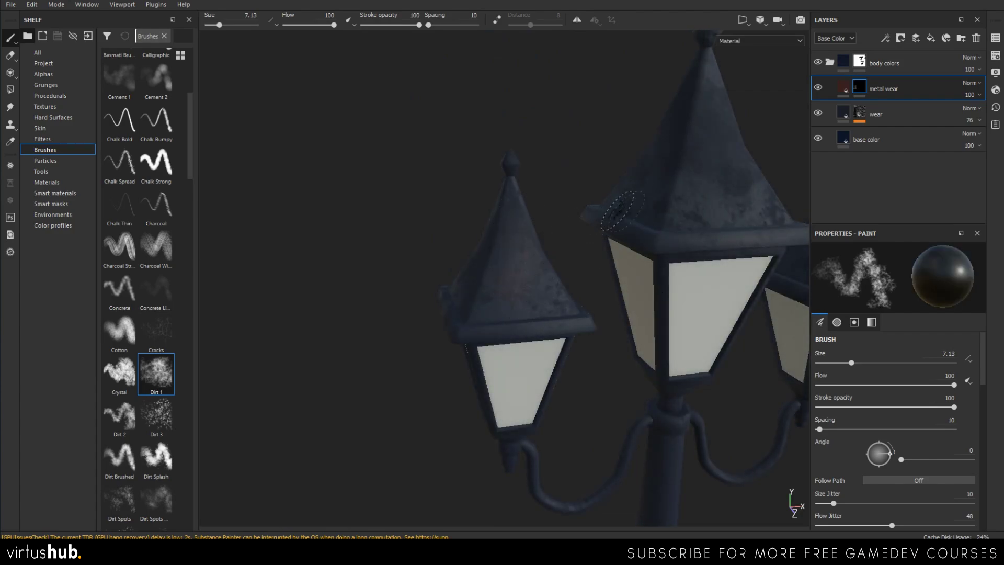
# Dab faint metal wear onto the central and side lamp roofs, alternating white and black in the mask.
pyautogui.keyDown('alt'); pyautogui.moveTo(733, 174); pyautogui.dragTo(605, 214, button='middle'); pyautogui.keyUp('alt')
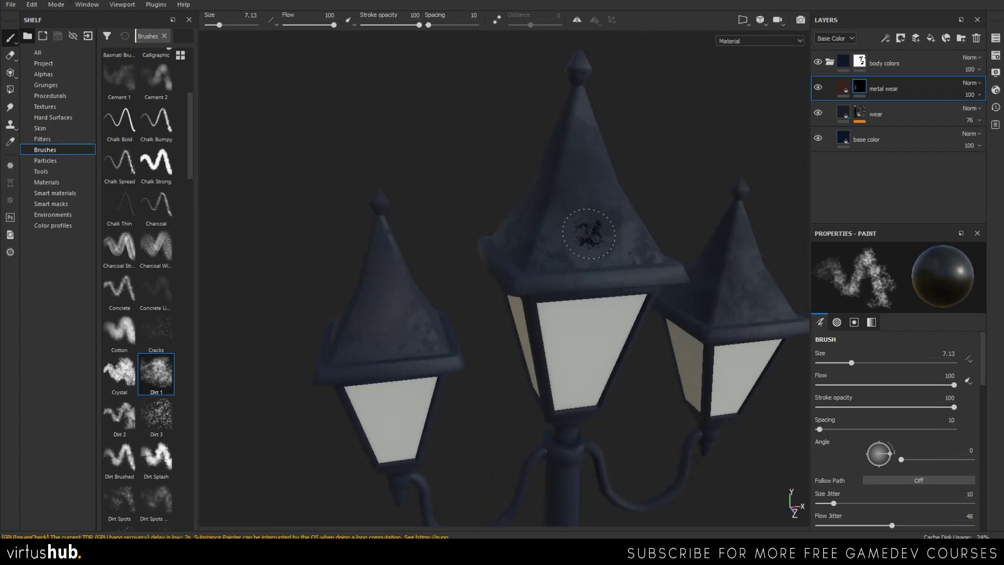
pyautogui.press('x')
pyautogui.press('x')
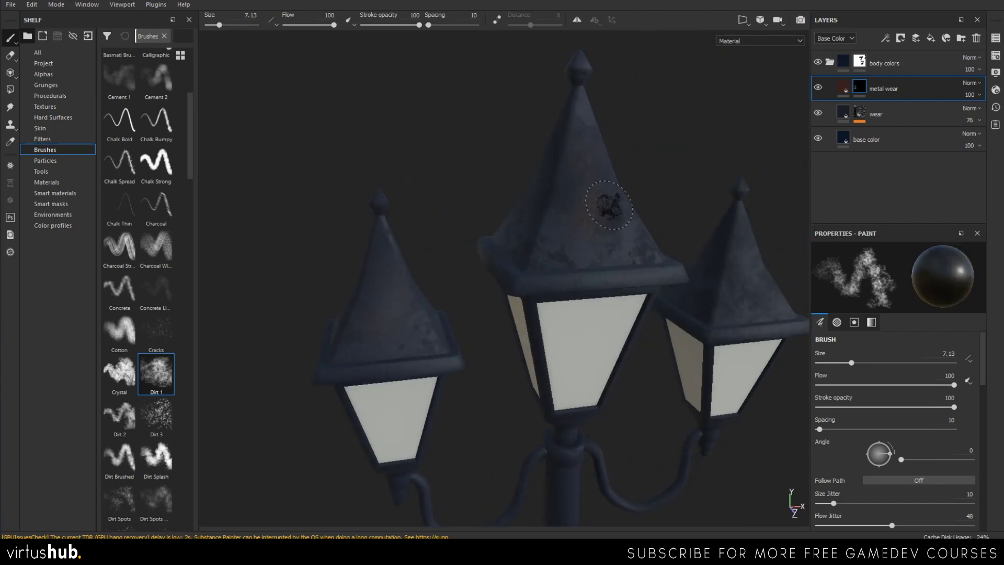
pyautogui.moveTo(682, 208)
pyautogui.keyDown('alt'); pyautogui.mouseDown(button='middle')
pyautogui.moveTo(549, 179)
pyautogui.moveTo(528, 161)
pyautogui.mouseUp(button='middle'); pyautogui.keyUp('alt')
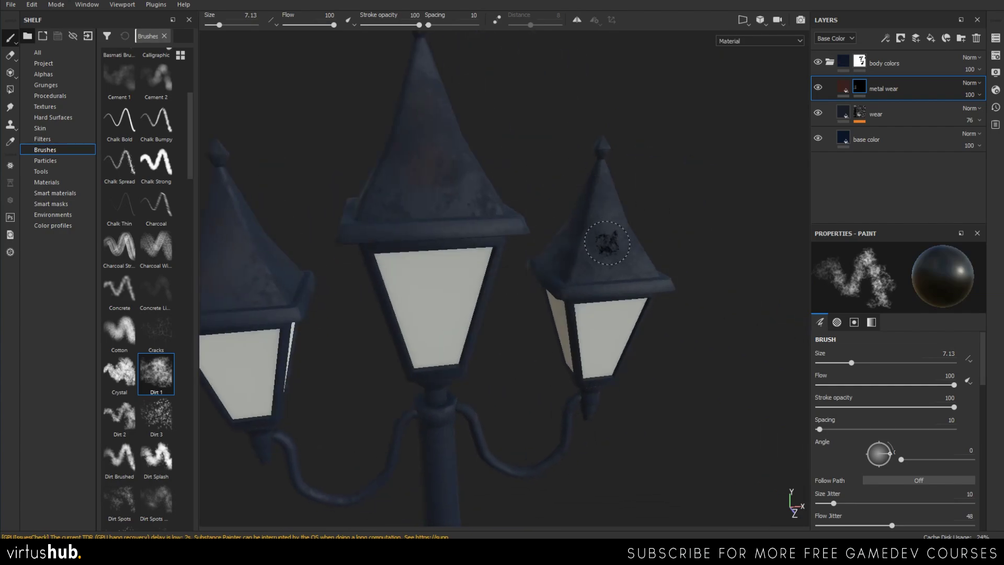
pyautogui.press('x')
# Reduce the brush size to 3.49 and switch the mask paint to white at the collar below the central lamp.
pyautogui.keyDown('alt'); pyautogui.moveTo(479, 246); pyautogui.dragTo(509, 214, button='middle'); pyautogui.keyUp('alt')
pyautogui.keyDown('alt'); pyautogui.moveTo(491, 271); pyautogui.dragTo(480, 401, button='right'); pyautogui.keyUp('alt')
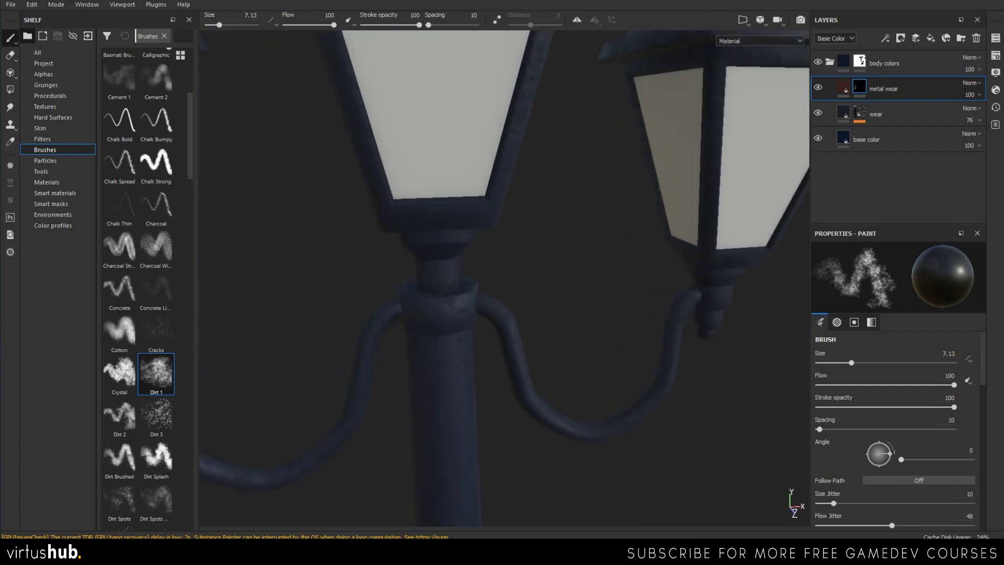
pyautogui.keyDown('alt'); pyautogui.moveTo(455, 287); pyautogui.dragTo(499, 251, button='middle'); pyautogui.keyUp('alt')
pyautogui.scroll(4, 489, 266)
pyautogui.keyDown('ctrl'); pyautogui.moveTo(547, 230); pyautogui.dragTo(502, 254, button='right'); pyautogui.keyUp('ctrl')
pyautogui.press('x')
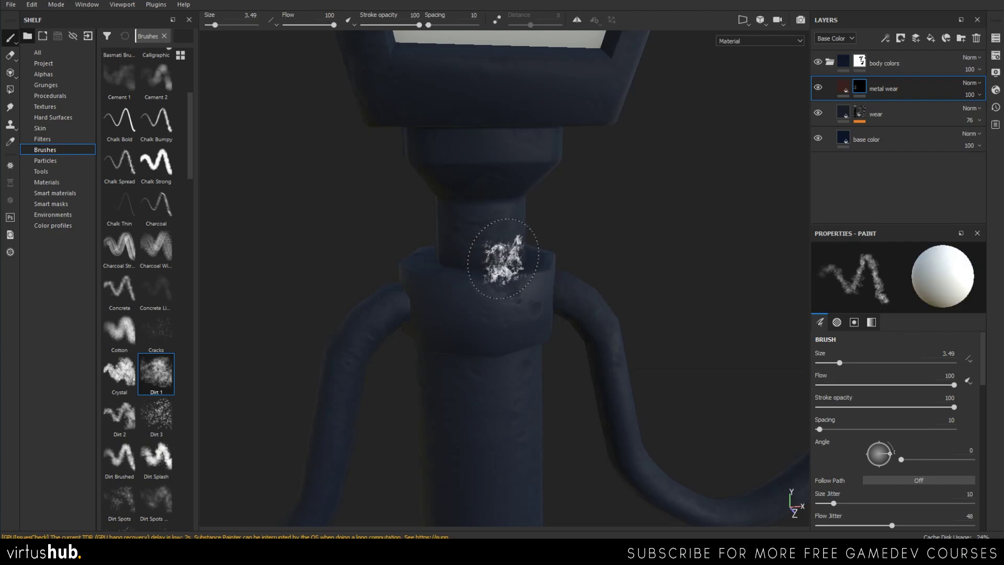
# Paint metal wear along the joint where the post meets the angular ring above its lower section.
pyautogui.moveTo(464, 255)
pyautogui.keyDown('alt'); pyautogui.mouseDown()
pyautogui.moveTo(519, 287)
pyautogui.moveTo(502, 316)
pyautogui.moveTo(531, 359)
pyautogui.moveTo(605, 381)
pyautogui.moveTo(533, 314)
pyautogui.moveTo(639, 347)
pyautogui.moveTo(455, 317)
pyautogui.moveTo(442, 230)
pyautogui.moveTo(410, 264)
pyautogui.moveTo(497, 265)
pyautogui.moveTo(511, 312)
pyautogui.mouseUp(); pyautogui.keyUp('alt')
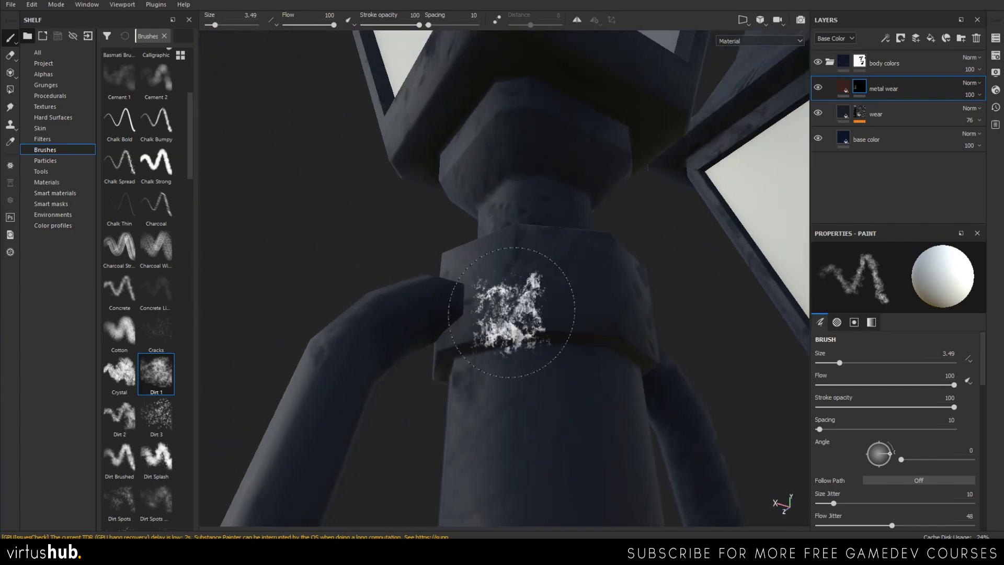
pyautogui.moveTo(571, 352)
pyautogui.keyDown('alt'); pyautogui.mouseDown()
pyautogui.moveTo(627, 320)
pyautogui.moveTo(556, 191)
pyautogui.mouseUp(); pyautogui.keyUp('alt')
pyautogui.moveTo(628, 190)
pyautogui.keyDown('alt'); pyautogui.mouseDown(button='right')
pyautogui.moveTo(562, 136)
pyautogui.moveTo(484, 286)
pyautogui.moveTo(507, 326)
pyautogui.moveTo(488, 347)
pyautogui.mouseUp(button='right'); pyautogui.keyUp('alt')
pyautogui.moveTo(488, 347)
pyautogui.keyDown('alt'); pyautogui.mouseDown(button='middle')
pyautogui.moveTo(503, 305)
pyautogui.moveTo(532, 282)
pyautogui.mouseUp(button='middle'); pyautogui.keyUp('alt')
pyautogui.keyDown('alt'); pyautogui.moveTo(532, 282); pyautogui.dragTo(562, 288, button='right'); pyautogui.keyUp('alt')
pyautogui.moveTo(559, 325)
pyautogui.keyDown('alt'); pyautogui.mouseDown(button='right')
pyautogui.moveTo(549, 400)
pyautogui.moveTo(556, 336)
pyautogui.mouseUp(button='right'); pyautogui.keyUp('alt')
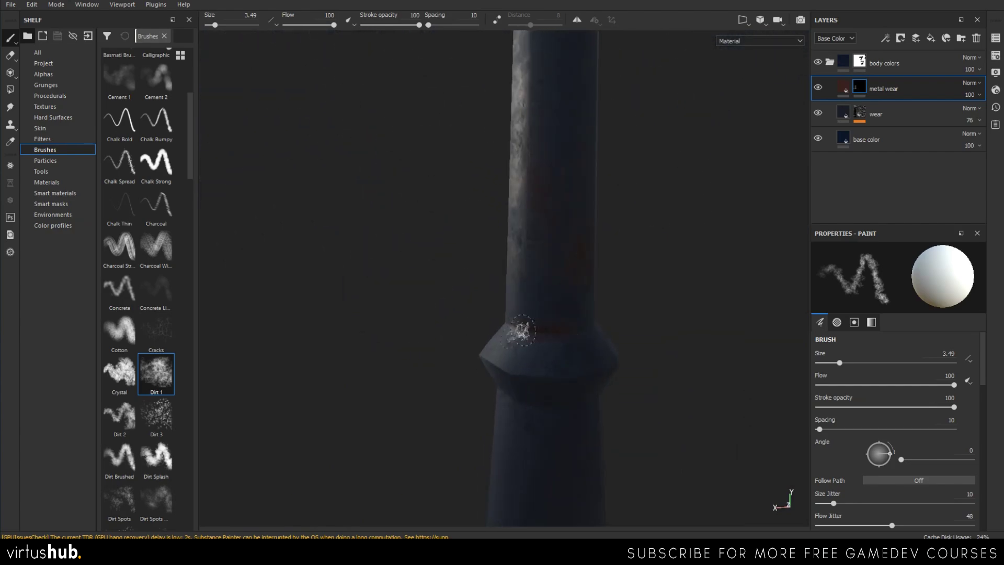
pyautogui.keyDown('alt'); pyautogui.moveTo(522, 331); pyautogui.dragTo(696, 350); pyautogui.keyUp('alt')
pyautogui.moveTo(500, 318)
pyautogui.keyDown('alt'); pyautogui.mouseDown()
pyautogui.moveTo(520, 307)
pyautogui.moveTo(609, 307)
pyautogui.moveTo(495, 315)
pyautogui.moveTo(556, 358)
pyautogui.mouseUp(); pyautogui.keyUp('alt')
pyautogui.moveTo(541, 325)
pyautogui.keyDown('alt'); pyautogui.mouseDown(button='right')
pyautogui.moveTo(558, 354)
pyautogui.moveTo(550, 371)
pyautogui.mouseUp(button='right'); pyautogui.keyUp('alt')
pyautogui.moveTo(563, 382); pyautogui.dragTo(553, 392)
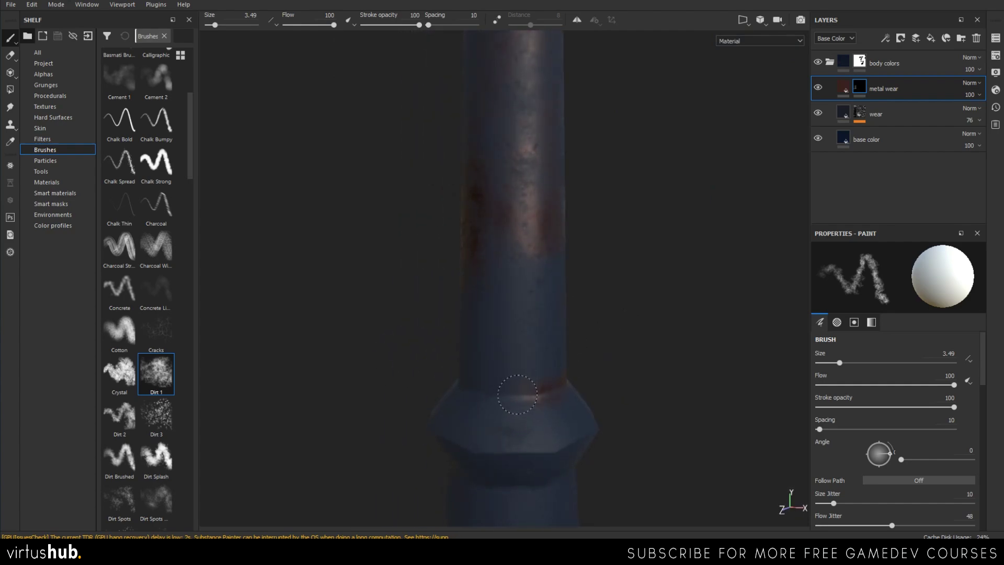
# Reduce the saturation of the metal wear fill's base color and set its roughness to 0.3418.
pyautogui.click(843, 88)
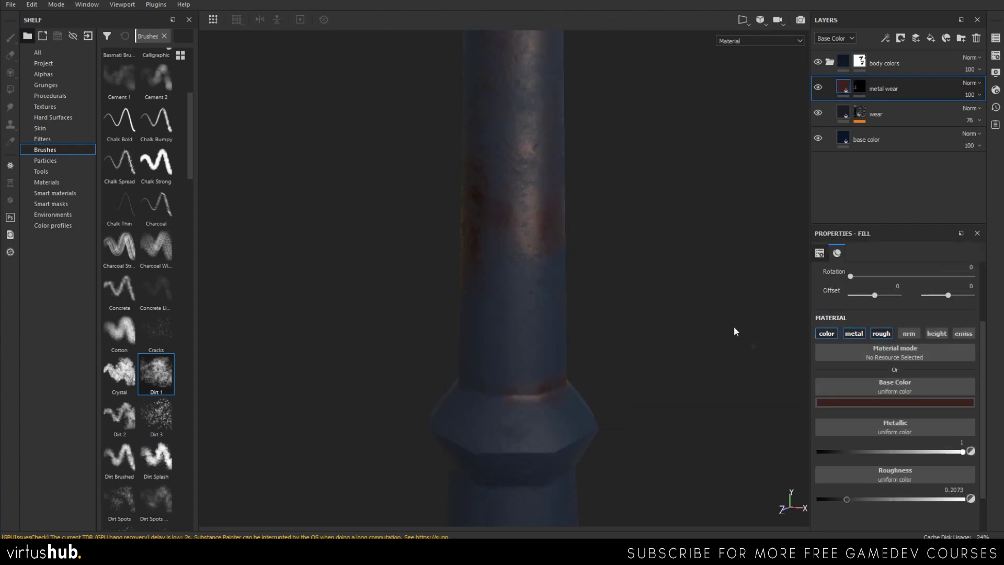
pyautogui.click(855, 402)
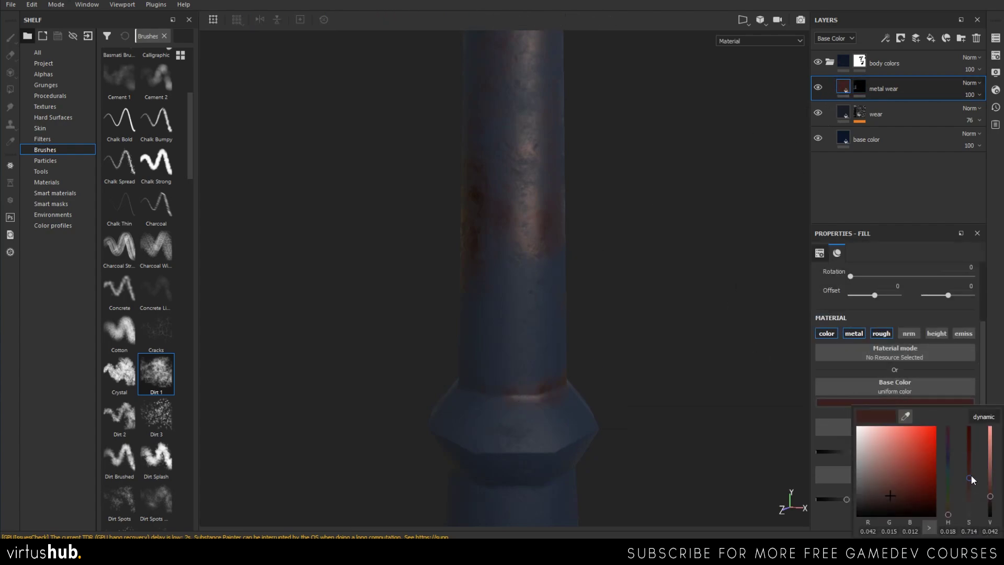
pyautogui.moveTo(970, 477); pyautogui.dragTo(969, 494)
pyautogui.keyDown('alt'); pyautogui.moveTo(582, 394); pyautogui.dragTo(639, 336); pyautogui.keyUp('alt')
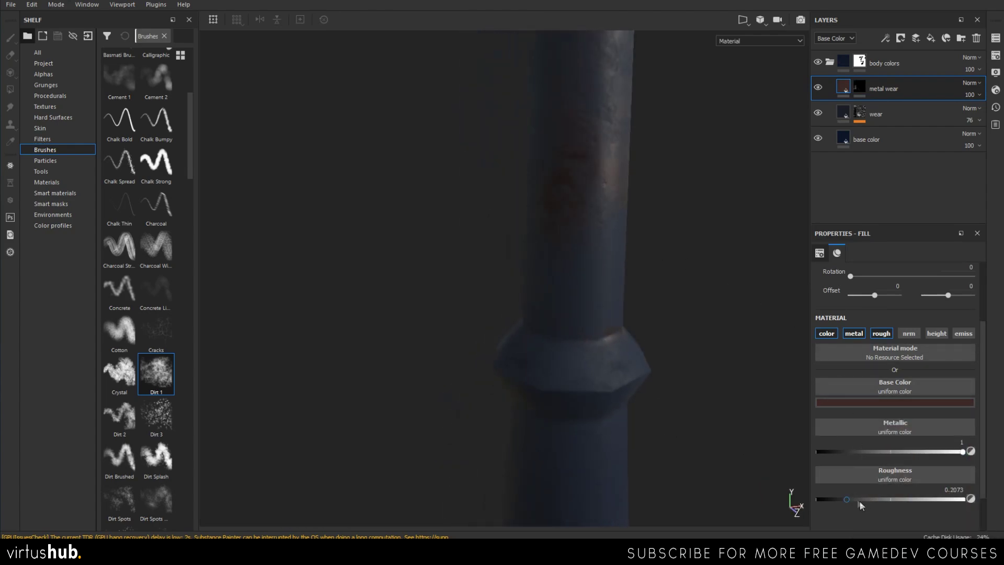
pyautogui.moveTo(848, 497); pyautogui.dragTo(866, 497)
pyautogui.keyDown('alt'); pyautogui.moveTo(690, 335); pyautogui.dragTo(616, 385); pyautogui.keyUp('alt')
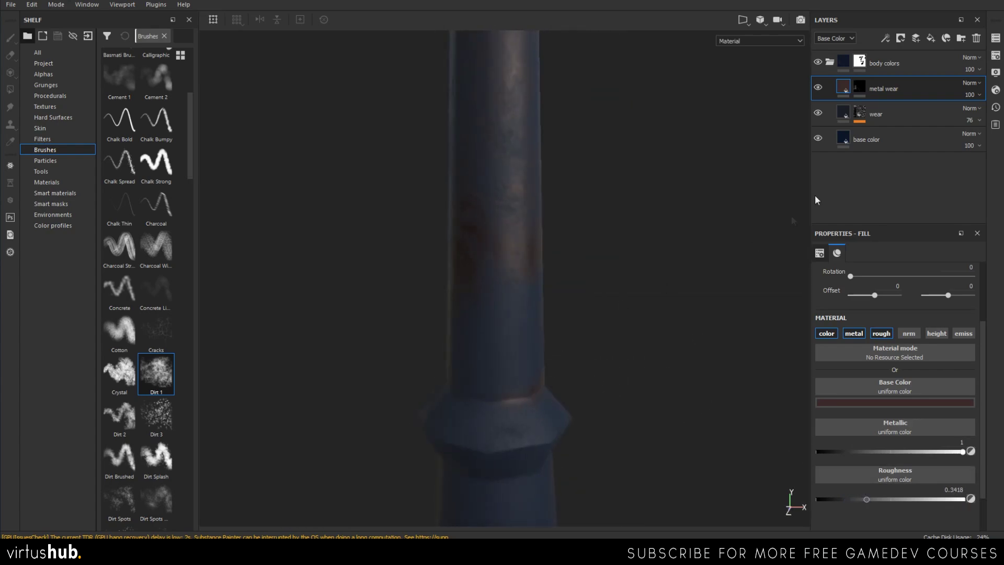
# Paint metal wear in the groove above the post's flared base in the metal wear mask, alternating white and black.
pyautogui.click(858, 87)
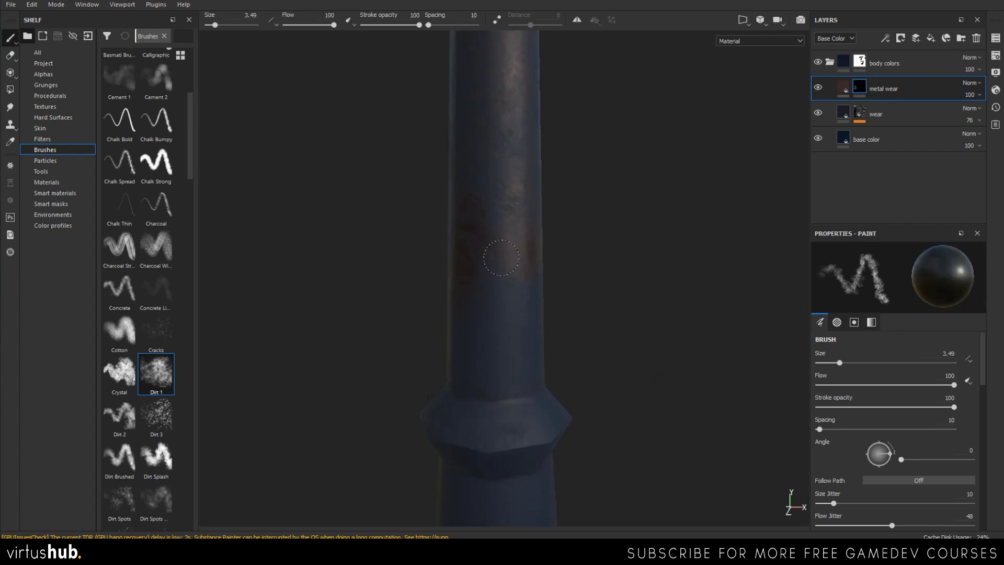
pyautogui.keyDown('alt'); pyautogui.moveTo(523, 244); pyautogui.dragTo(572, 269); pyautogui.keyUp('alt')
pyautogui.keyDown('alt'); pyautogui.moveTo(540, 349); pyautogui.dragTo(522, 199, button='middle'); pyautogui.keyUp('alt')
pyautogui.press('x')
pyautogui.moveTo(539, 405); pyautogui.dragTo(533, 417)
pyautogui.moveTo(601, 408)
pyautogui.keyDown('alt'); pyautogui.mouseDown()
pyautogui.moveTo(522, 376)
pyautogui.moveTo(551, 417)
pyautogui.mouseUp(); pyautogui.keyUp('alt')
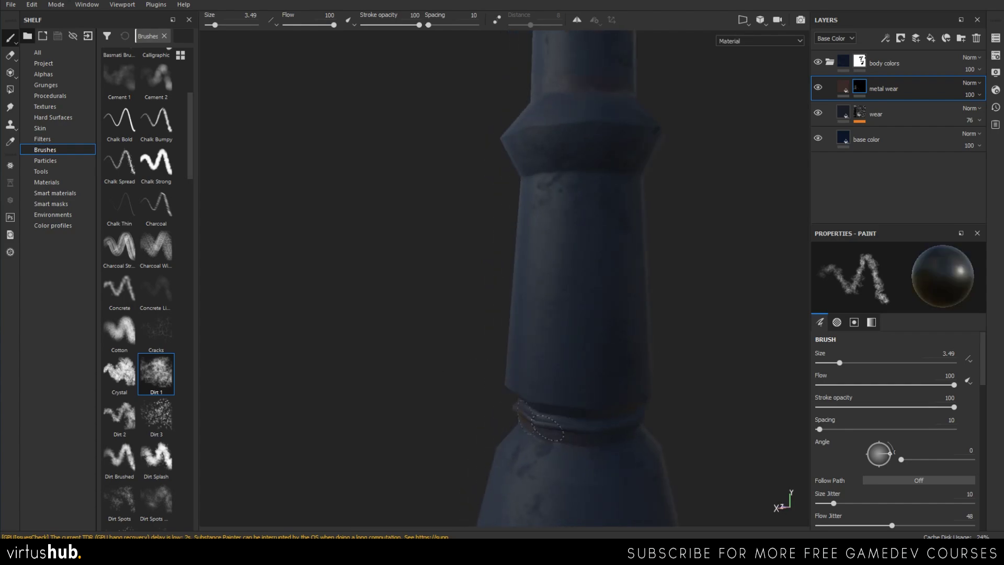
pyautogui.keyDown('alt'); pyautogui.moveTo(473, 407); pyautogui.dragTo(634, 384); pyautogui.keyUp('alt')
pyautogui.moveTo(554, 426); pyautogui.dragTo(521, 419)
pyautogui.keyDown('alt'); pyautogui.moveTo(475, 398); pyautogui.dragTo(515, 291, button='middle'); pyautogui.keyUp('alt')
pyautogui.moveTo(514, 290)
pyautogui.keyDown('alt'); pyautogui.mouseDown()
pyautogui.moveTo(524, 271)
pyautogui.moveTo(584, 332)
pyautogui.moveTo(556, 336)
pyautogui.moveTo(564, 311)
pyautogui.mouseUp(); pyautogui.keyUp('alt')
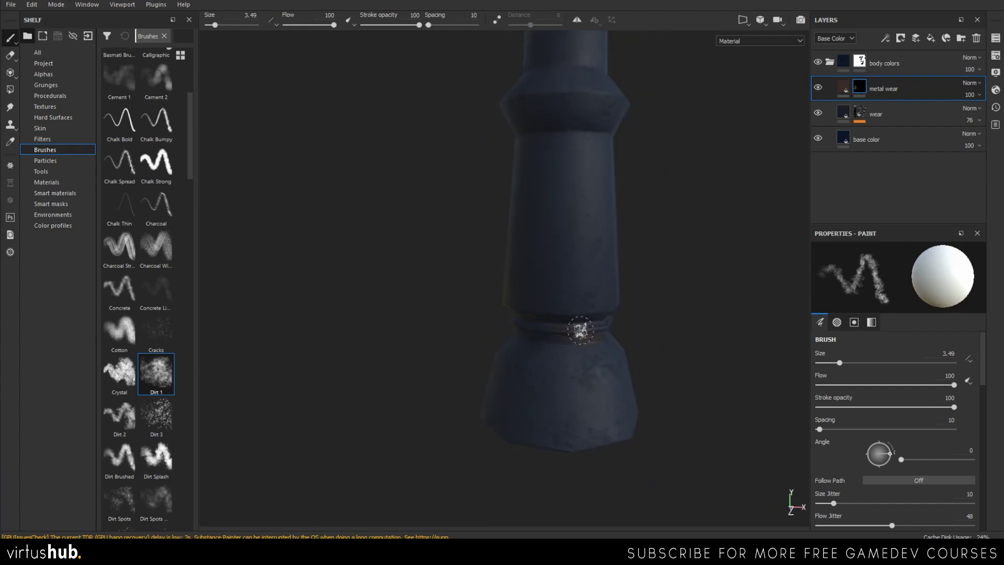
# Examine the painted wear along the post from its base up to the three lamp heads.
pyautogui.keyDown('alt'); pyautogui.moveTo(601, 264); pyautogui.dragTo(560, 417, button='middle'); pyautogui.keyUp('alt')
pyautogui.scroll(-4, 596, 197)
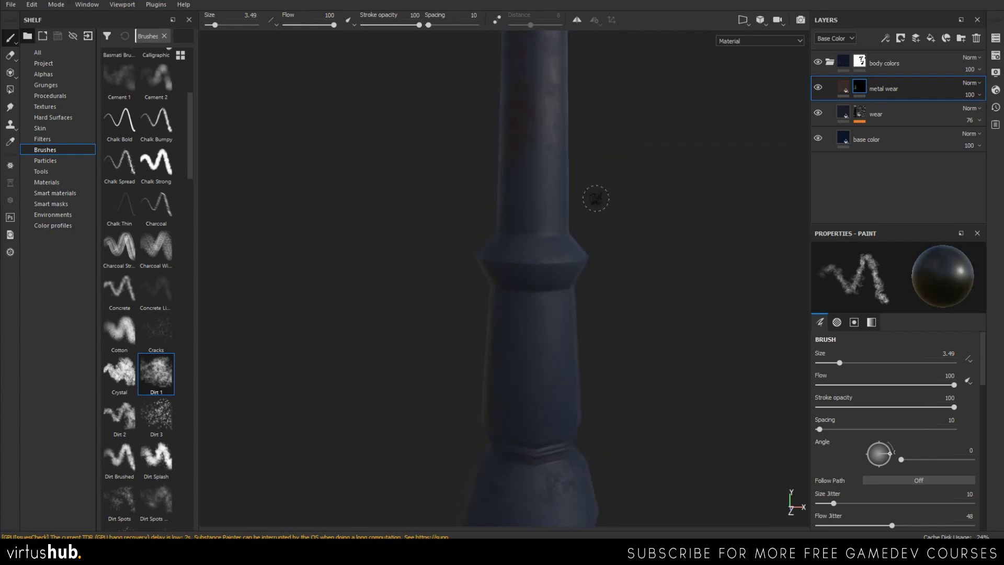
pyautogui.keyDown('alt'); pyautogui.moveTo(611, 146); pyautogui.dragTo(584, 362, button='middle'); pyautogui.keyUp('alt')
pyautogui.scroll(-3, 541, 235)
pyautogui.keyDown('alt'); pyautogui.moveTo(541, 225); pyautogui.dragTo(561, 301, button='middle'); pyautogui.keyUp('alt')
pyautogui.keyDown('alt'); pyautogui.moveTo(584, 201); pyautogui.dragTo(528, 452, button='middle'); pyautogui.keyUp('alt')
pyautogui.keyDown('alt'); pyautogui.moveTo(549, 230); pyautogui.dragTo(596, 275); pyautogui.keyUp('alt')
pyautogui.keyDown('alt'); pyautogui.moveTo(510, 245); pyautogui.dragTo(544, 208); pyautogui.keyUp('alt')
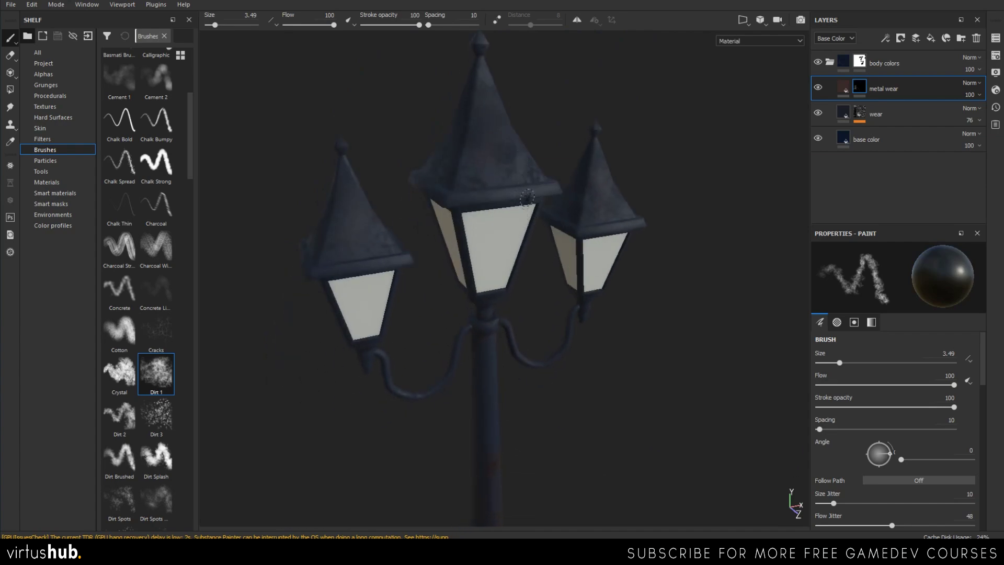
pyautogui.keyDown('alt'); pyautogui.moveTo(541, 110); pyautogui.dragTo(516, 206); pyautogui.keyUp('alt')
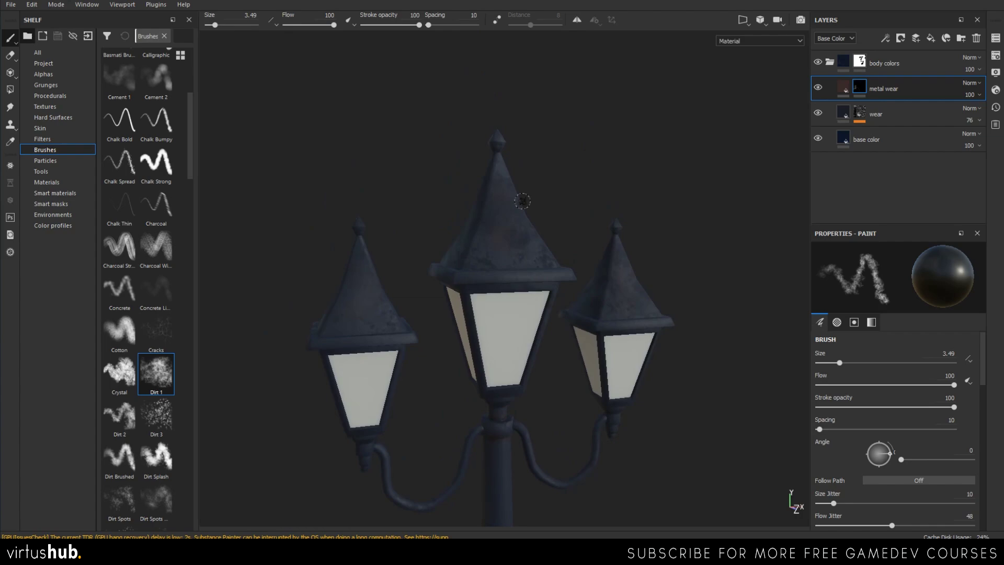
# Mask the three roof finials out of the body colors folder with a black polygon fill, and collapse the folder.
pyautogui.click(857, 67)
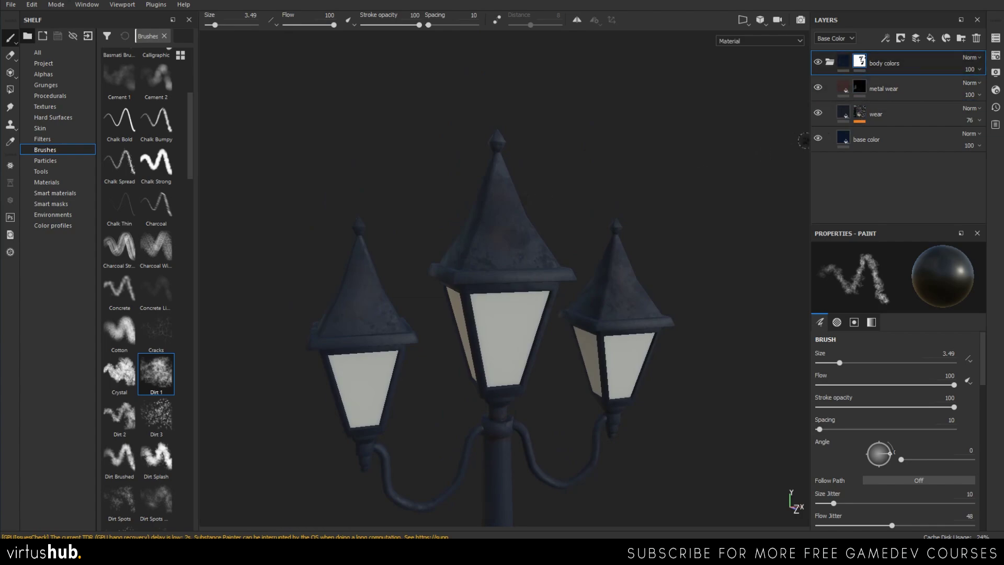
pyautogui.click(9, 90)
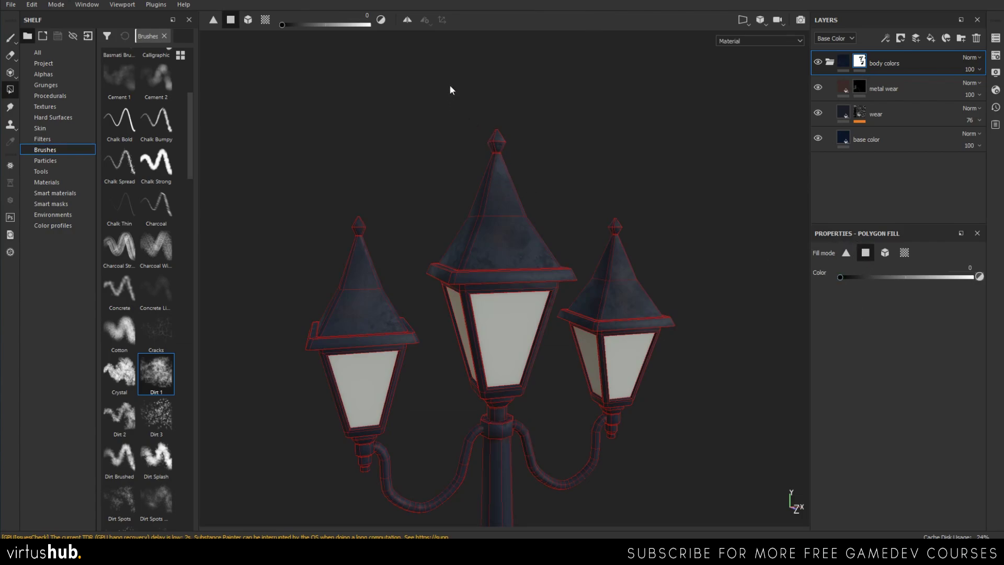
pyautogui.moveTo(536, 118); pyautogui.dragTo(537, 146)
pyautogui.moveTo(629, 228); pyautogui.dragTo(630, 227)
pyautogui.moveTo(319, 189); pyautogui.dragTo(374, 238)
pyautogui.click(830, 62)
# Examine the whole street lamp from several distances and angles with its finials masked out.
pyautogui.scroll(-5, 500, 281)
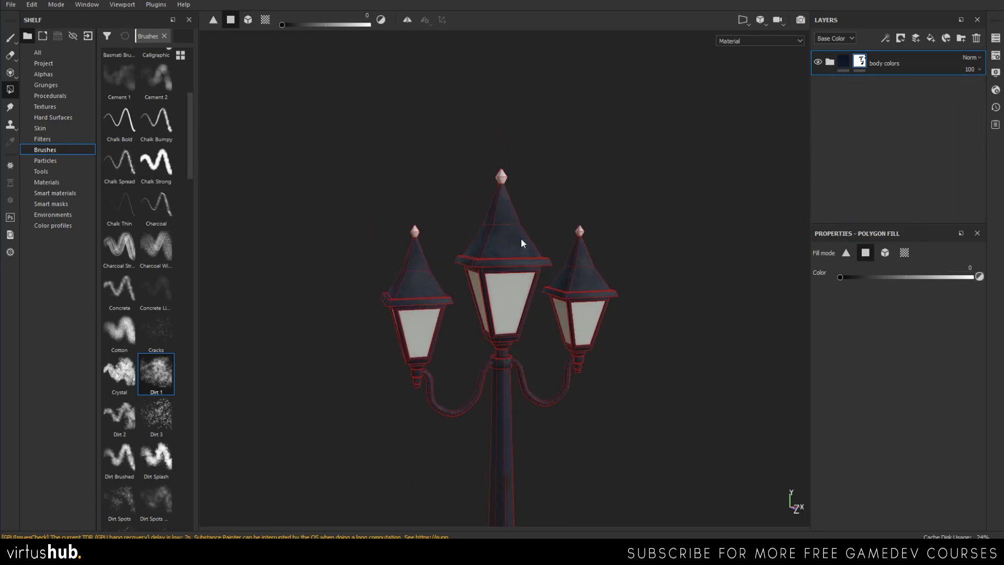
pyautogui.scroll(3, 518, 306)
pyautogui.scroll(-2, 509, 347)
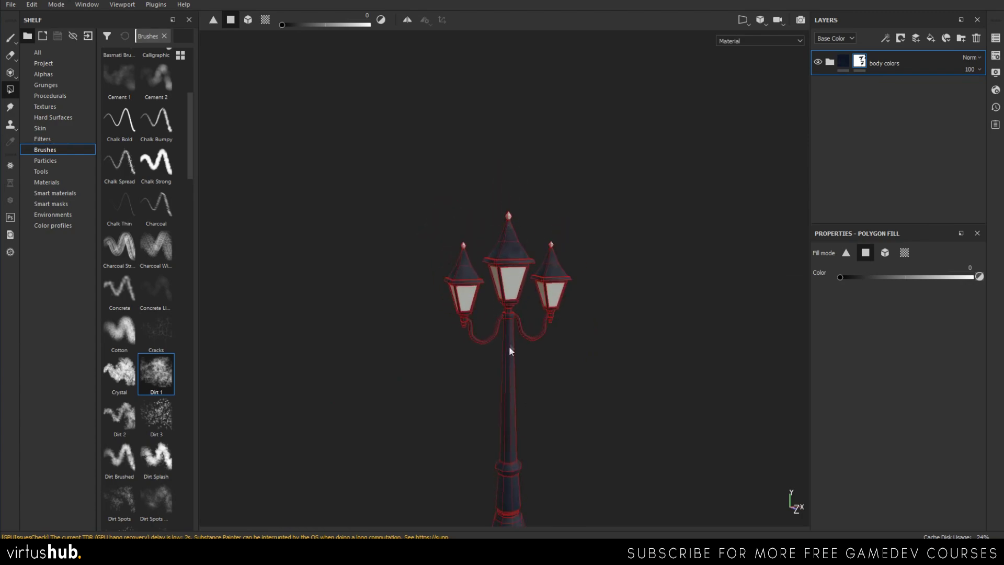
pyautogui.scroll(5, 500, 423)
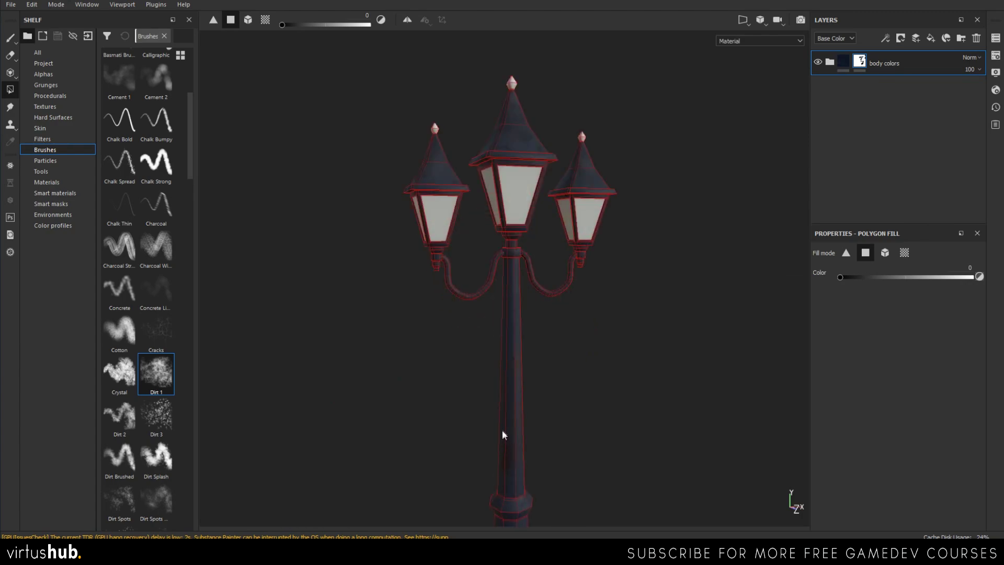
pyautogui.keyDown('alt'); pyautogui.moveTo(516, 178); pyautogui.dragTo(519, 202); pyautogui.keyUp('alt')
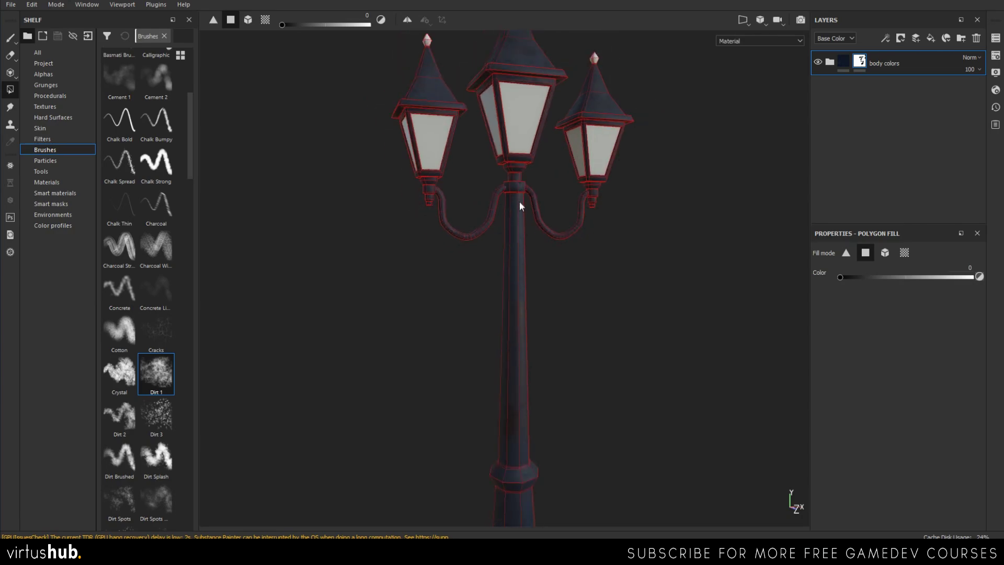
pyautogui.keyDown('alt'); pyautogui.moveTo(587, 148); pyautogui.dragTo(613, 158); pyautogui.keyUp('alt')
pyautogui.keyDown('alt'); pyautogui.moveTo(587, 205); pyautogui.dragTo(741, 159); pyautogui.keyUp('alt')
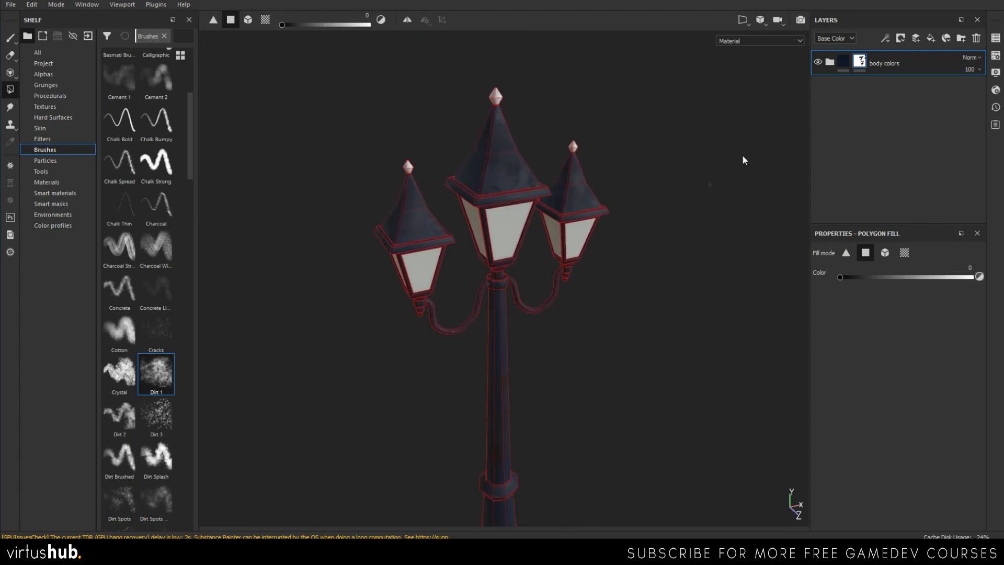
# Add a fill layer above the body colors folder and name it topsies.
pyautogui.click(838, 65)
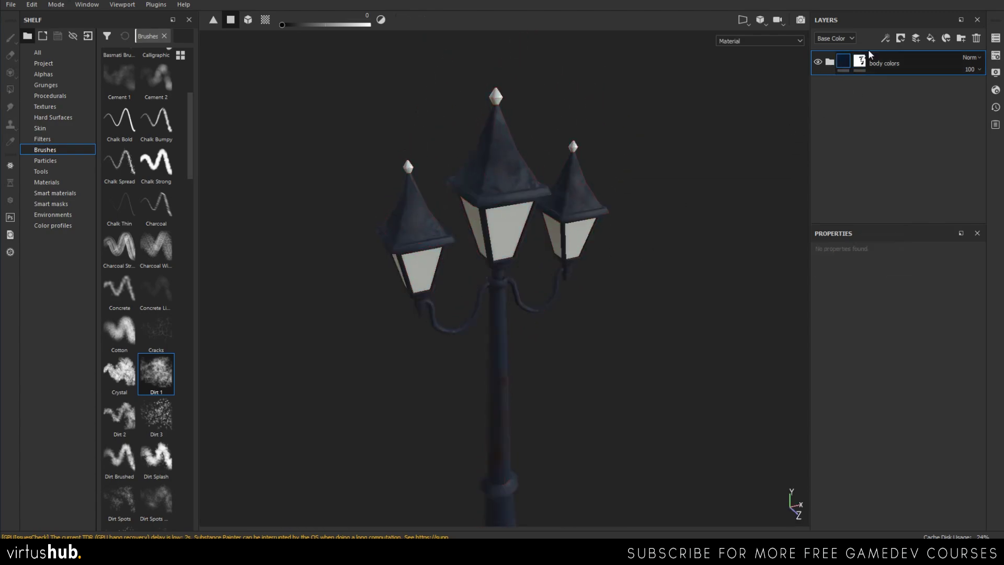
pyautogui.click(930, 38)
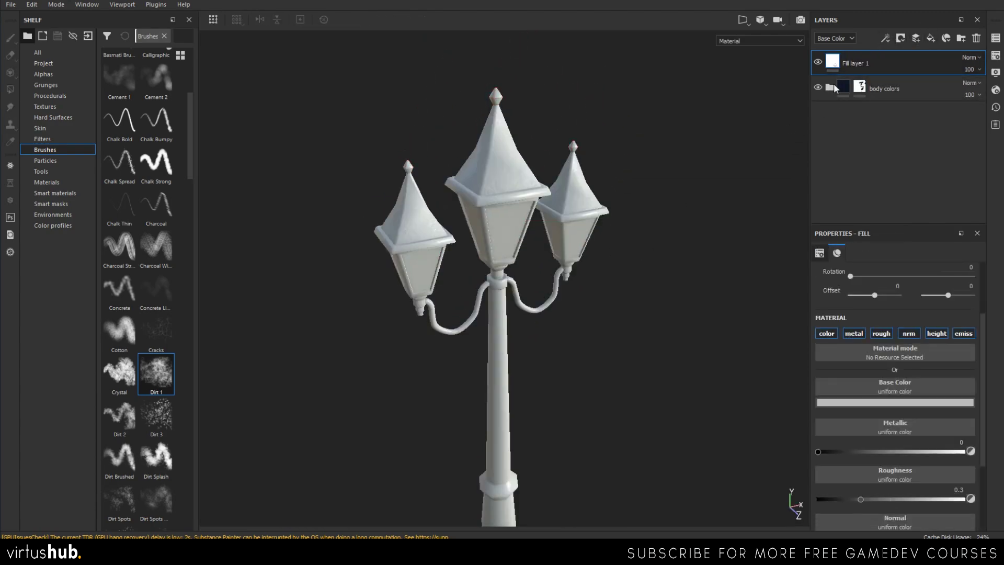
pyautogui.doubleClick(867, 62)
pyautogui.write('topsies')
pyautogui.press('Return')
# Disable the metal, rough, nrm, height and emiss channels of the topsies fill, leaving only color.
pyautogui.moveTo(517, 141); pyautogui.dragTo(516, 228, button='middle')
pyautogui.scroll(6, 517, 228)
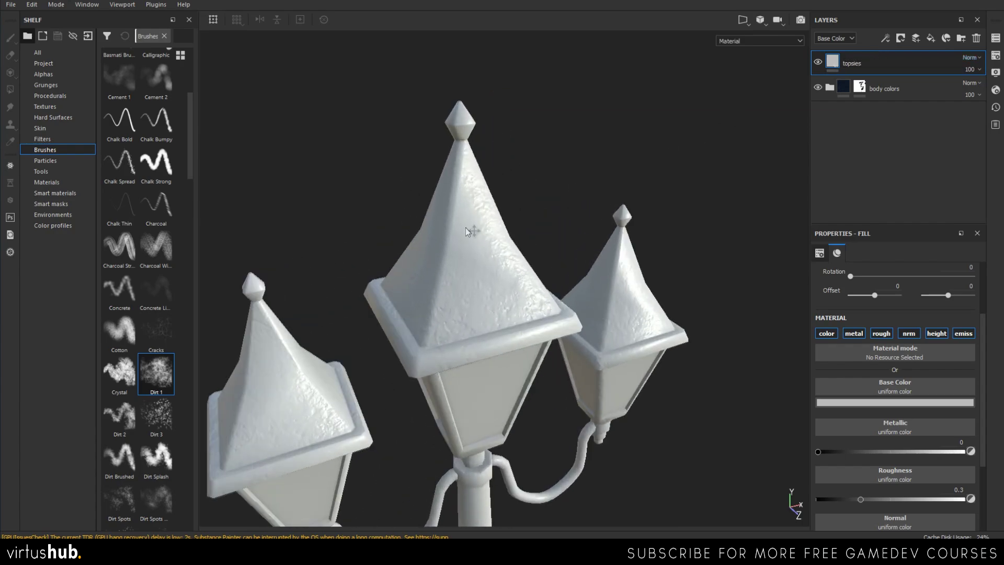
pyautogui.keyDown('alt'); pyautogui.moveTo(674, 190); pyautogui.dragTo(709, 134); pyautogui.keyUp('alt')
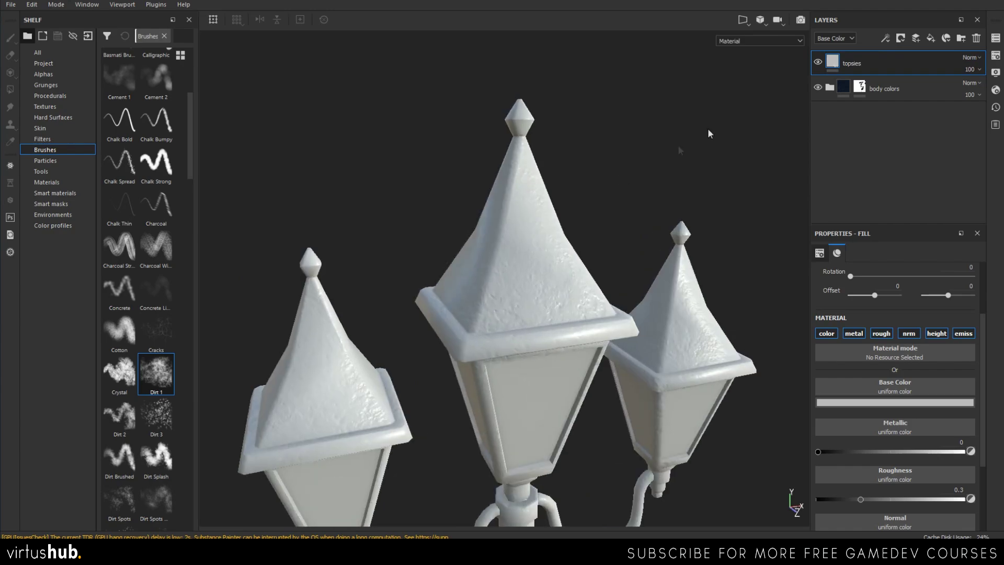
pyautogui.click(853, 333)
pyautogui.click(881, 333)
pyautogui.click(908, 333)
pyautogui.click(937, 333)
pyautogui.click(962, 333)
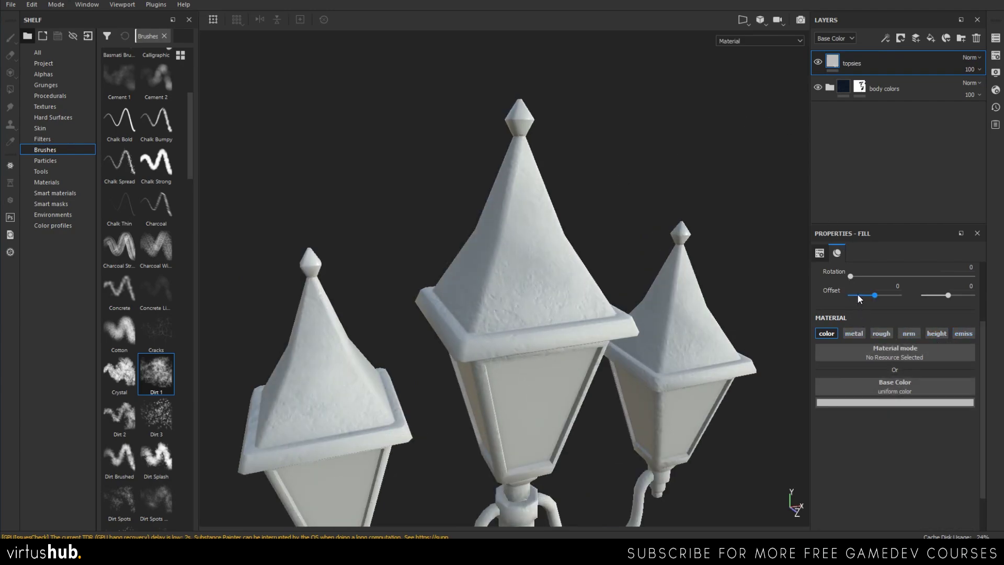
# Add a black mask to the topsies layer and switch to the Paint tool.
pyautogui.click(900, 39)
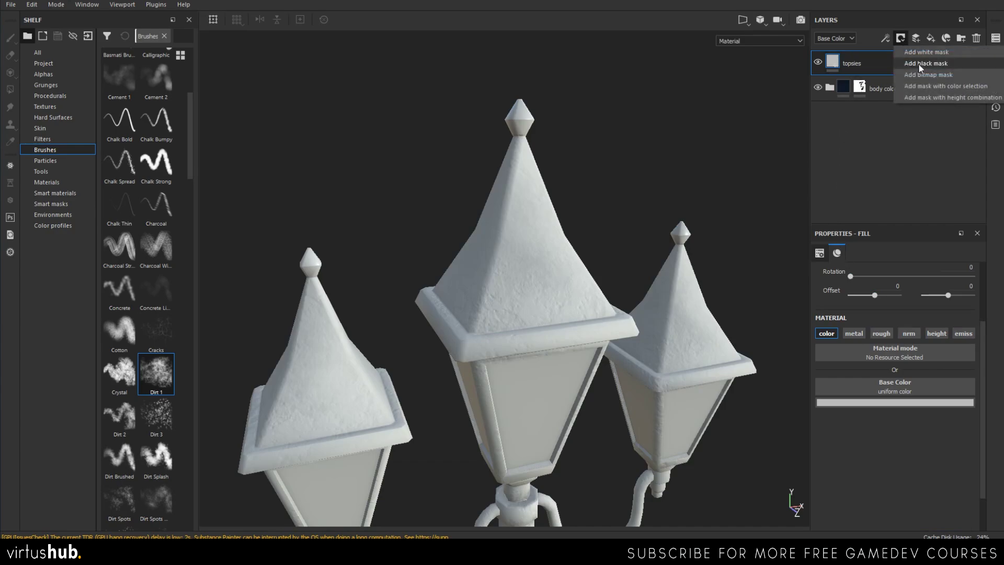
pyautogui.click(918, 65)
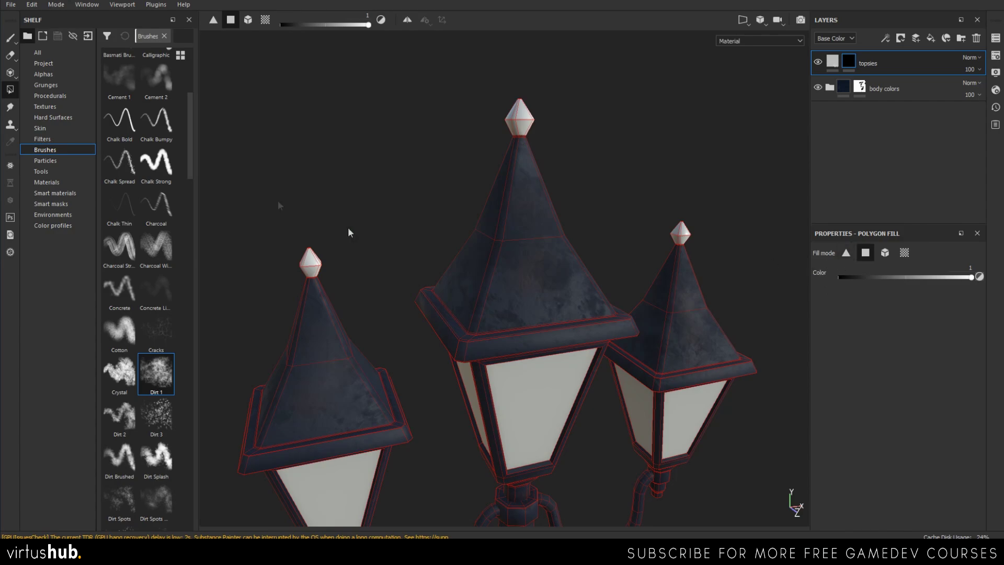
pyautogui.click(10, 37)
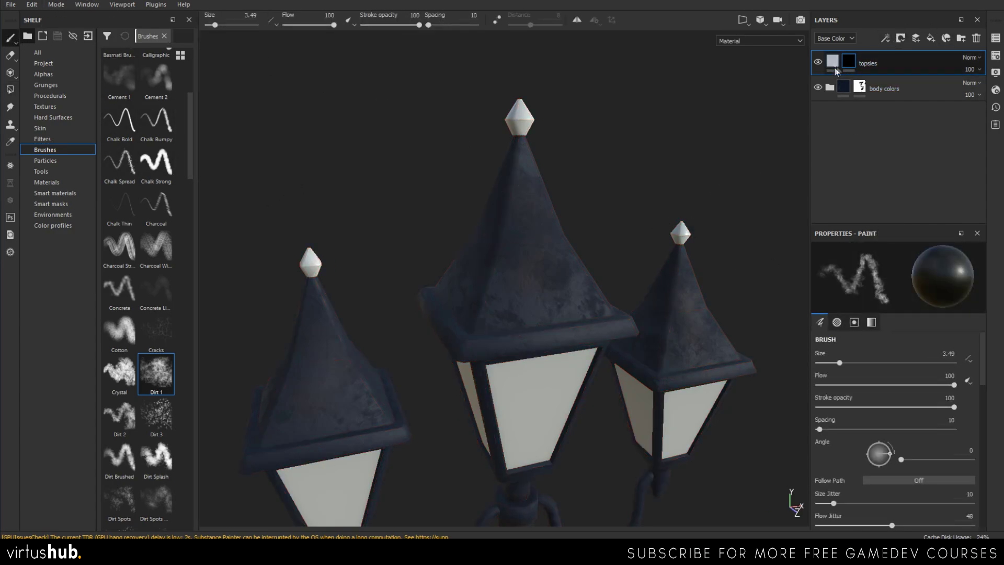
# Give the topsies fill a golden-brown base color (R 0.277, G 0.149, B 0.019) and enable its metal channel with metallic at 1.
pyautogui.click(832, 61)
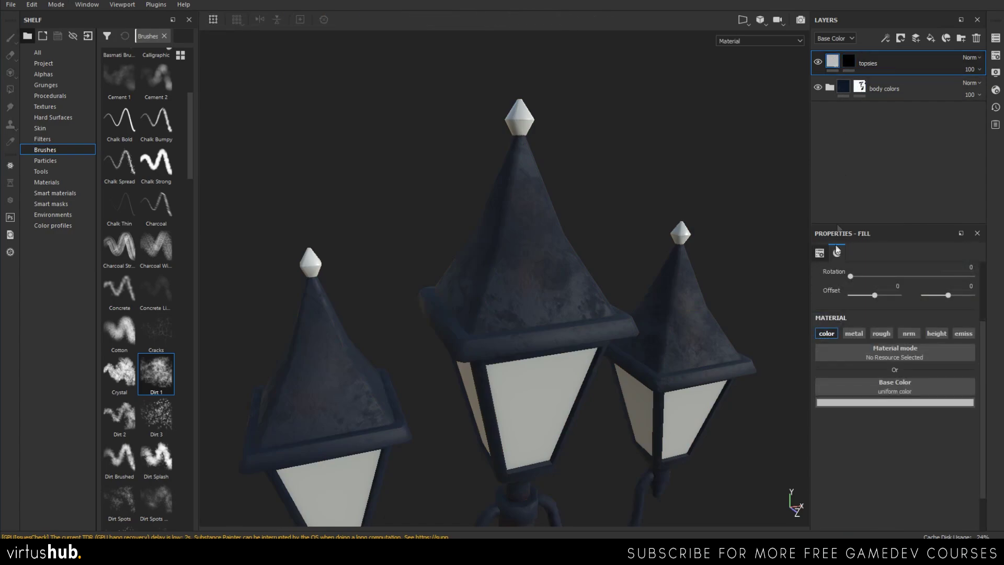
pyautogui.click(861, 403)
pyautogui.moveTo(962, 504)
pyautogui.mouseDown()
pyautogui.moveTo(923, 473)
pyautogui.moveTo(959, 504)
pyautogui.mouseUp()
pyautogui.click(958, 500)
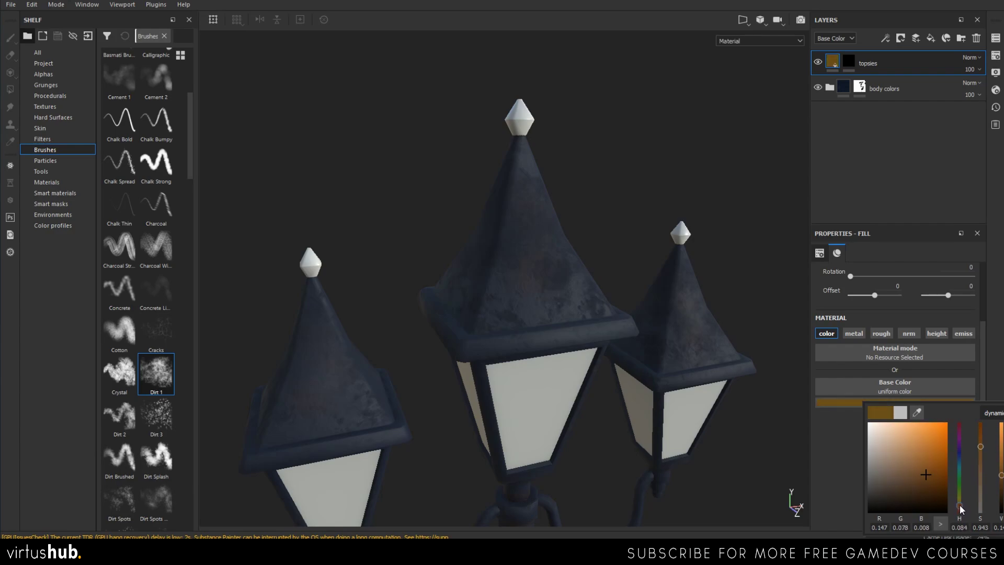
pyautogui.moveTo(981, 437); pyautogui.dragTo(1000, 462)
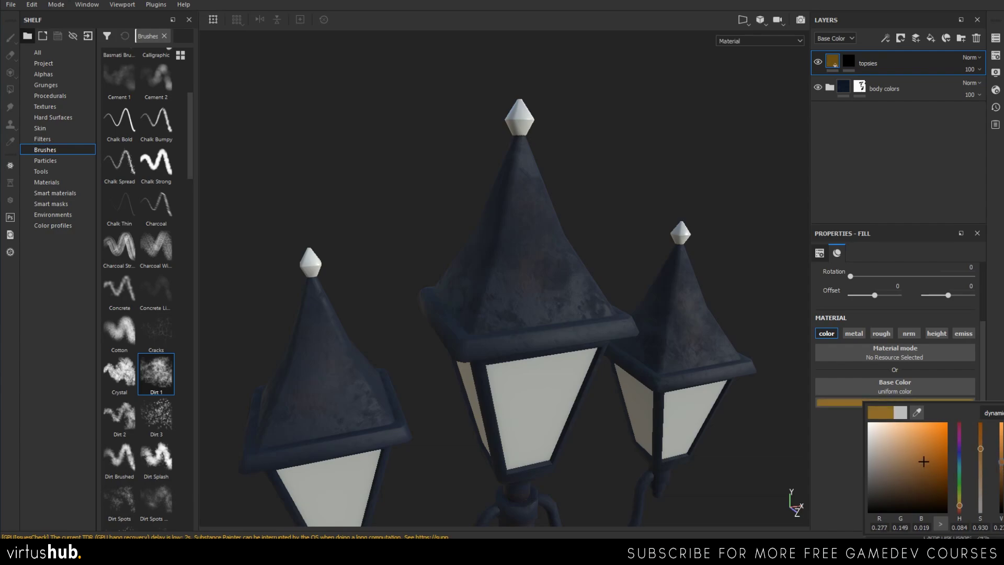
pyautogui.click(855, 335)
pyautogui.moveTo(901, 453); pyautogui.dragTo(963, 452)
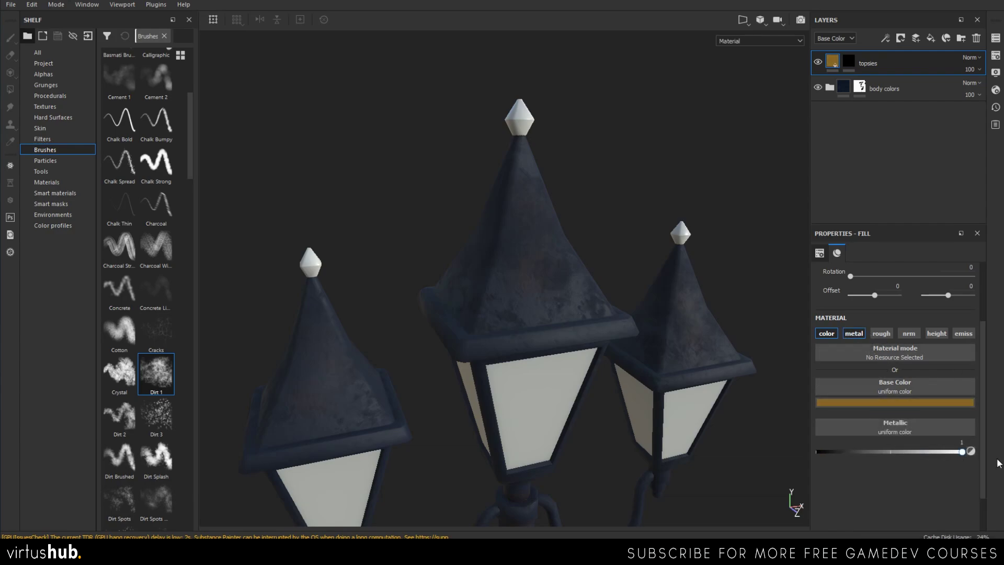
# Reveal the topsies layer on all three roof finials by polygon-filling their faces white in its mask, and return to the Paint tool.
pyautogui.keyDown('alt'); pyautogui.moveTo(554, 176); pyautogui.dragTo(542, 249, button='middle'); pyautogui.keyUp('alt')
pyautogui.scroll(1, 526, 168)
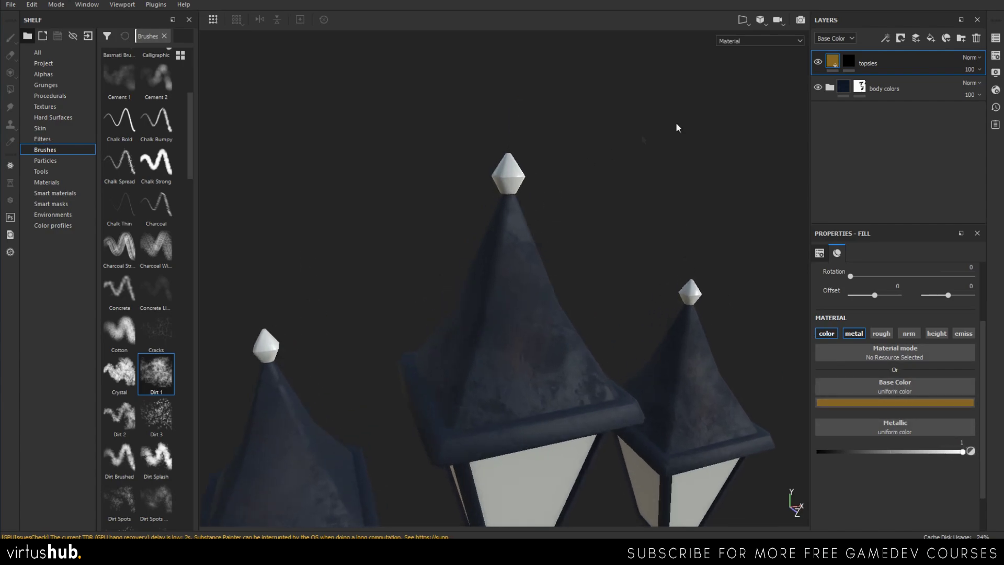
pyautogui.click(848, 62)
pyautogui.keyDown('alt'); pyautogui.moveTo(628, 190); pyautogui.dragTo(602, 165); pyautogui.keyUp('alt')
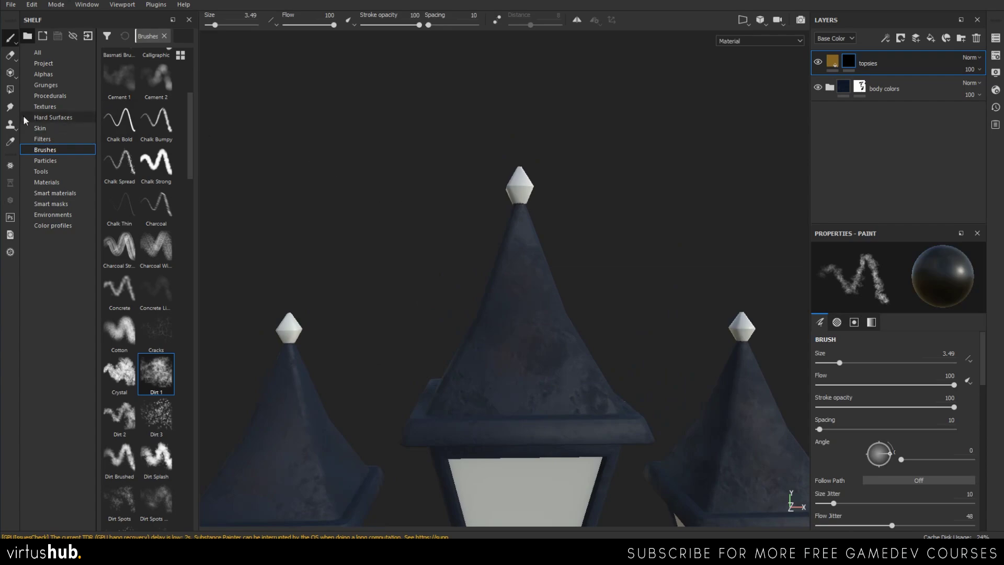
pyautogui.click(10, 89)
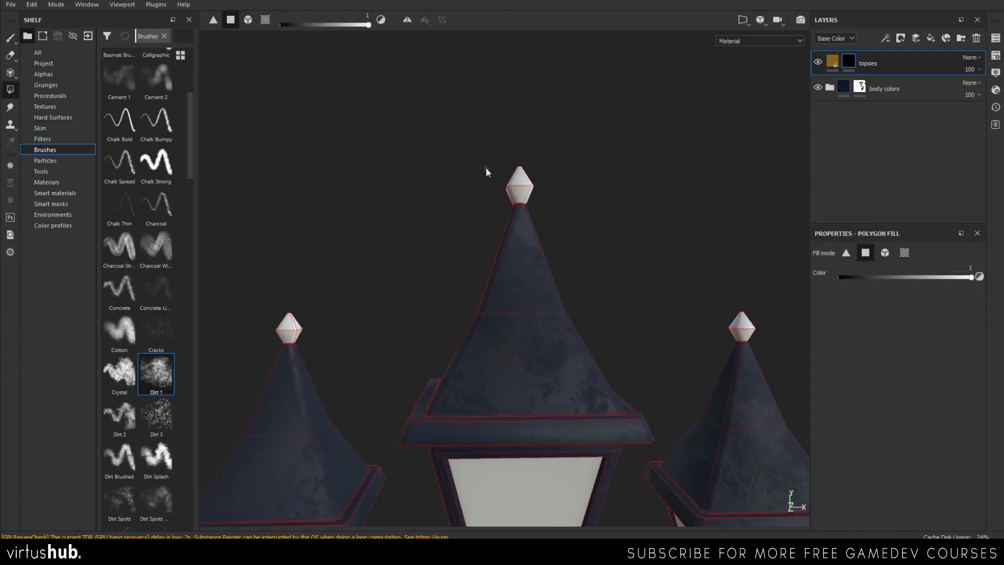
pyautogui.moveTo(541, 202); pyautogui.dragTo(544, 203)
pyautogui.moveTo(705, 284); pyautogui.dragTo(766, 331)
pyautogui.moveTo(247, 286); pyautogui.dragTo(318, 333)
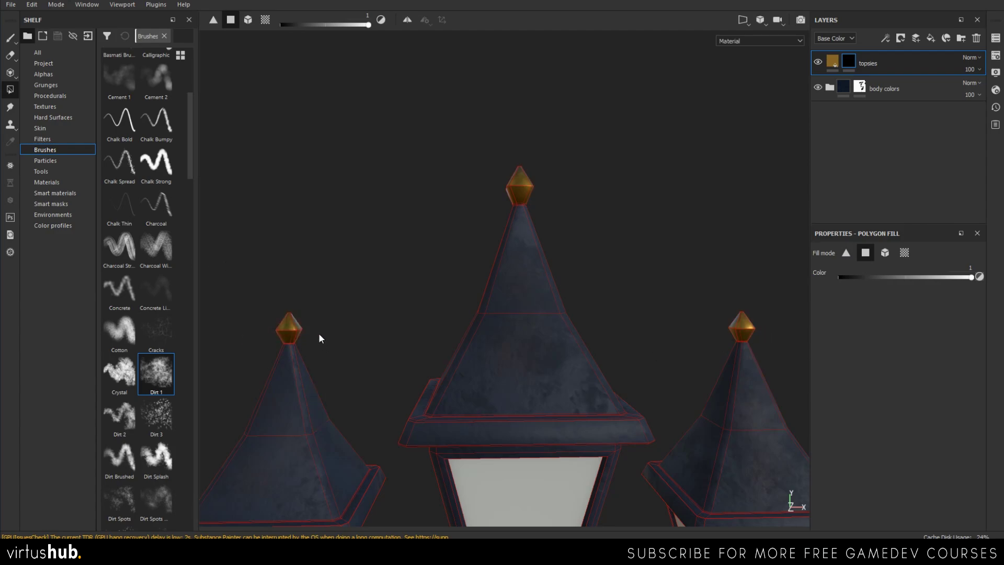
pyautogui.click(10, 38)
# Examine the whole street lamp from several angles and inspect the wear on its pole up close.
pyautogui.scroll(-5, 397, 209)
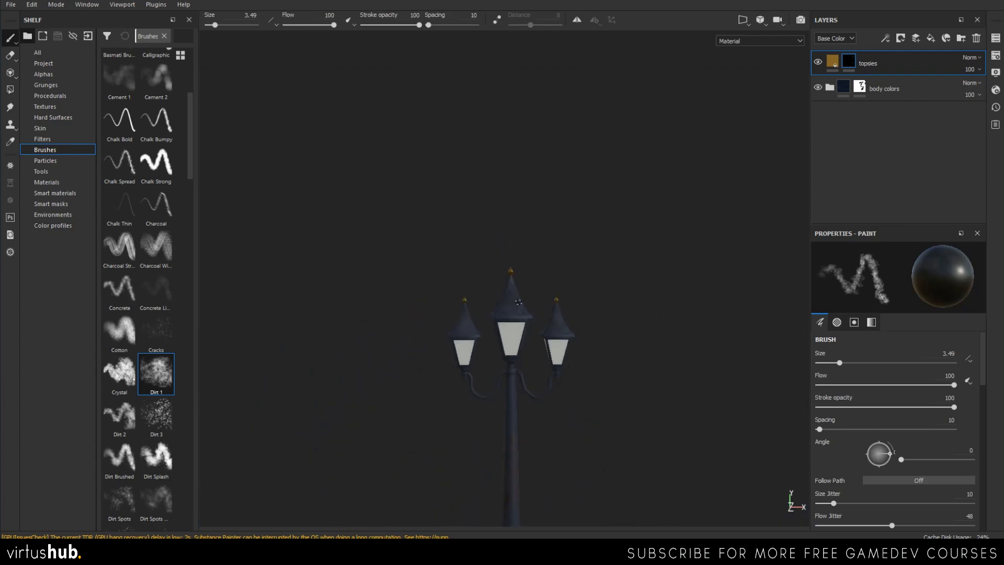
pyautogui.keyDown('alt'); pyautogui.moveTo(520, 350); pyautogui.dragTo(562, 262, button='middle'); pyautogui.keyUp('alt')
pyautogui.keyDown('alt'); pyautogui.moveTo(598, 266); pyautogui.dragTo(627, 340); pyautogui.keyUp('alt')
pyautogui.keyDown('alt'); pyautogui.moveTo(513, 269); pyautogui.dragTo(587, 354); pyautogui.keyUp('alt')
pyautogui.keyDown('alt'); pyautogui.moveTo(587, 354); pyautogui.dragTo(560, 255, button='middle'); pyautogui.keyUp('alt')
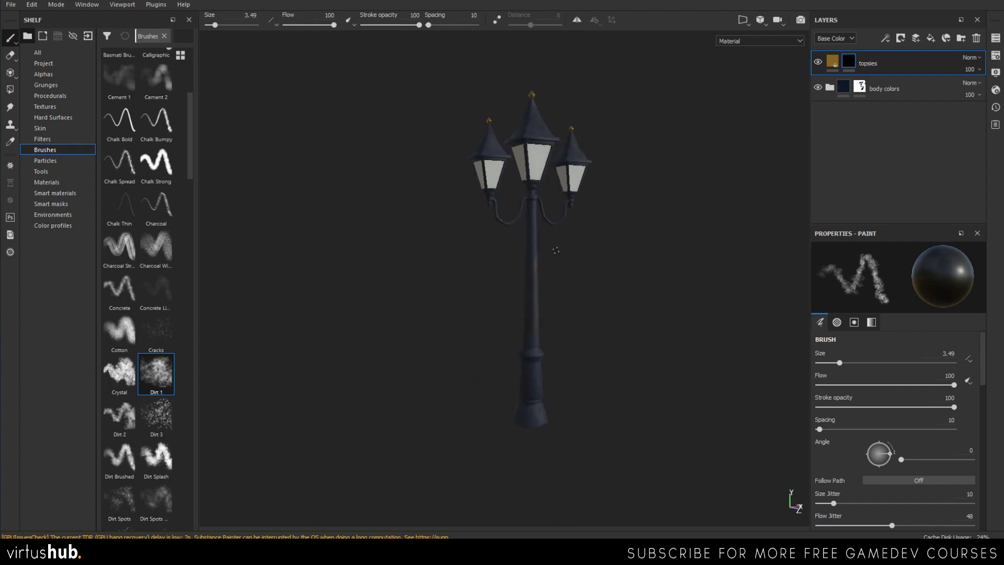
pyautogui.keyDown('alt'); pyautogui.moveTo(559, 254); pyautogui.dragTo(553, 327, button='right'); pyautogui.keyUp('alt')
pyautogui.keyDown('alt'); pyautogui.moveTo(553, 327); pyautogui.dragTo(512, 342); pyautogui.keyUp('alt')
pyautogui.keyDown('alt'); pyautogui.moveTo(512, 342); pyautogui.dragTo(531, 295, button='middle'); pyautogui.keyUp('alt')
pyautogui.moveTo(531, 296)
pyautogui.keyDown('alt'); pyautogui.mouseDown(button='right')
pyautogui.moveTo(551, 197)
pyautogui.moveTo(565, 465)
pyautogui.moveTo(579, 518)
pyautogui.mouseUp(button='right'); pyautogui.keyUp('alt')
pyautogui.keyDown('alt'); pyautogui.moveTo(575, 293); pyautogui.dragTo(554, 439, button='right'); pyautogui.keyUp('alt')
pyautogui.keyDown('alt'); pyautogui.moveTo(544, 296); pyautogui.dragTo(563, 371, button='middle'); pyautogui.keyUp('alt')
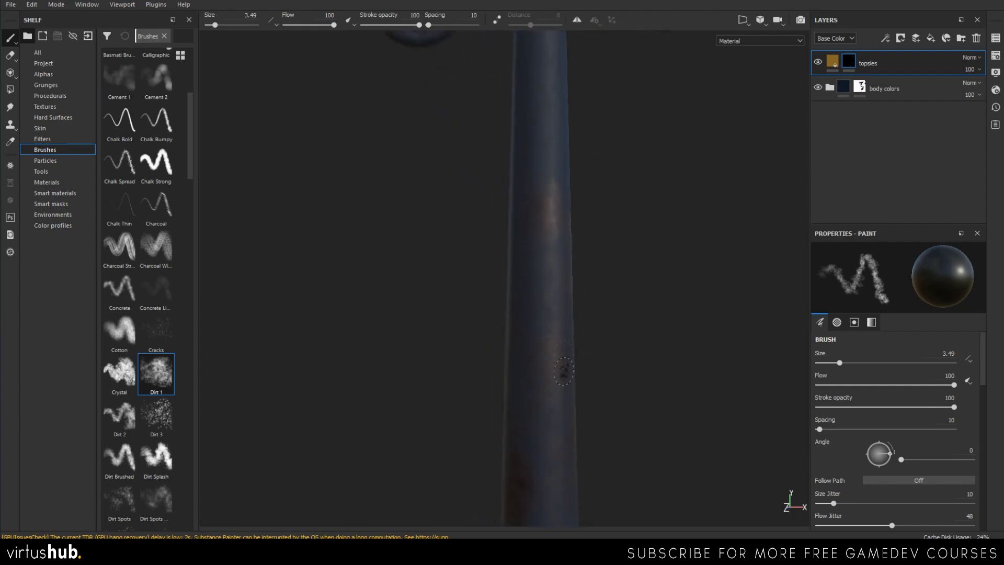
# Soften the metal wear on the middle of the pole by painting black with Dirt 1 on the metal wear mask in body colors.
pyautogui.click(829, 87)
pyautogui.click(858, 112)
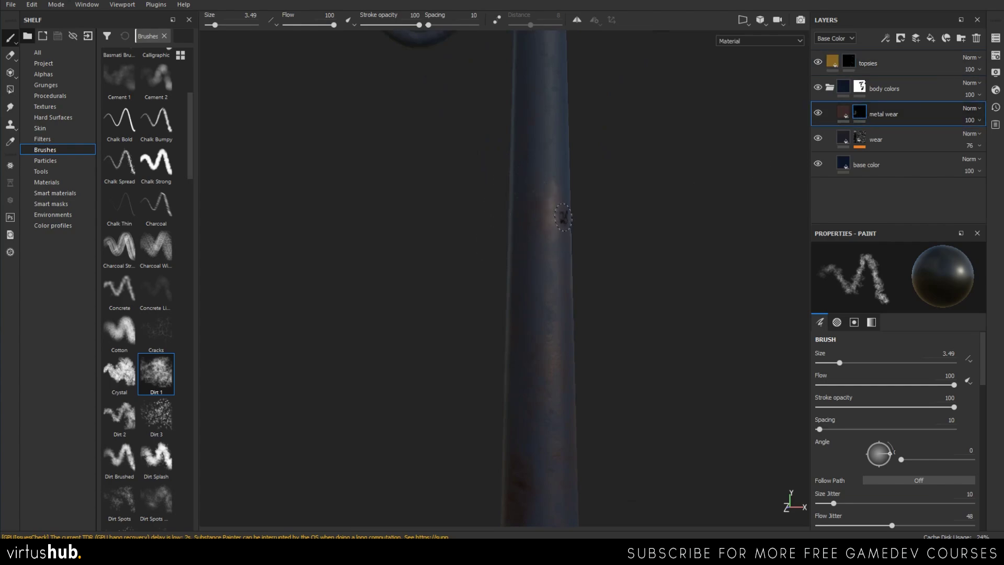
pyautogui.scroll(-6, 535, 208)
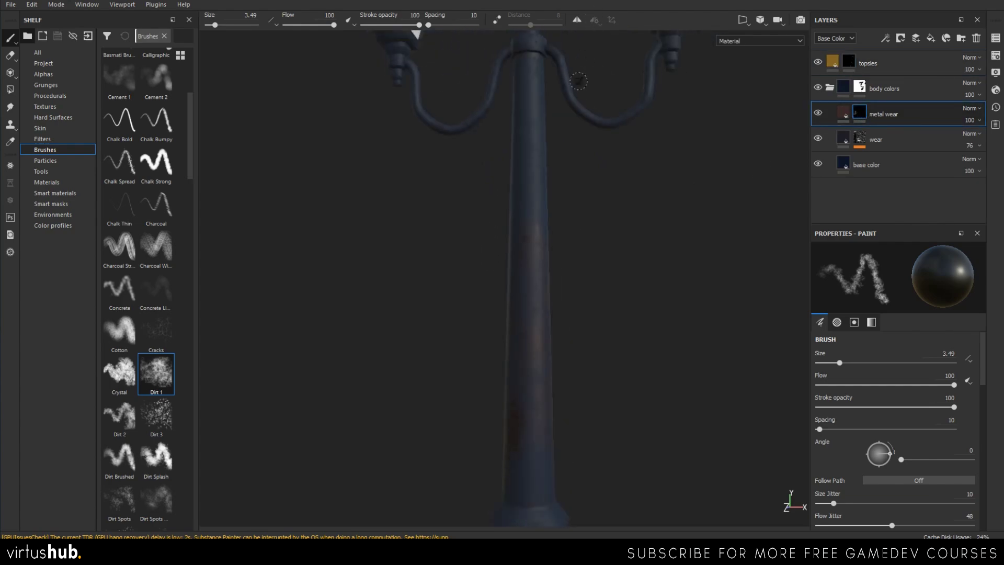
pyautogui.moveTo(547, 209)
pyautogui.keyDown('alt'); pyautogui.mouseDown()
pyautogui.moveTo(560, 278)
pyautogui.moveTo(663, 285)
pyautogui.moveTo(491, 309)
pyautogui.moveTo(522, 299)
pyautogui.mouseUp(); pyautogui.keyUp('alt')
pyautogui.keyDown('alt'); pyautogui.moveTo(523, 299); pyautogui.dragTo(501, 267, button='right'); pyautogui.keyUp('alt')
pyautogui.keyDown('alt'); pyautogui.moveTo(500, 268); pyautogui.dragTo(505, 260, button='middle'); pyautogui.keyUp('alt')
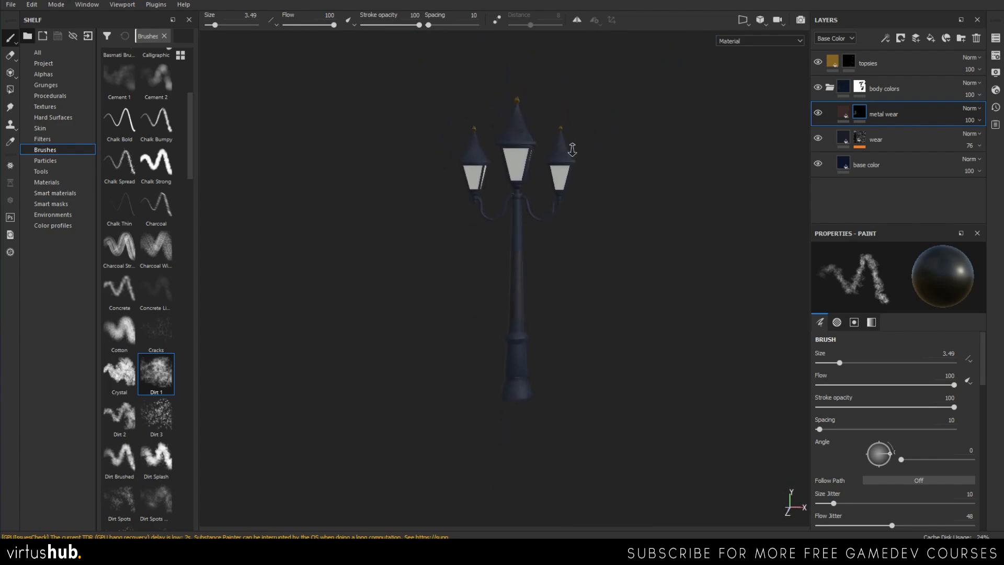
pyautogui.keyDown('alt'); pyautogui.moveTo(504, 259); pyautogui.dragTo(523, 288); pyautogui.keyUp('alt')
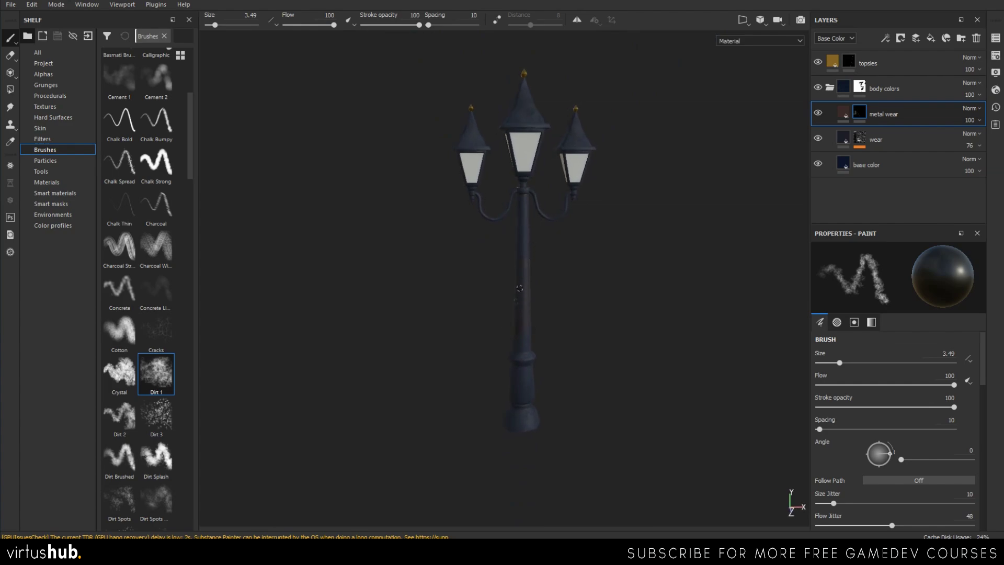
pyautogui.keyDown('alt'); pyautogui.moveTo(526, 246); pyautogui.dragTo(517, 329, button='right'); pyautogui.keyUp('alt')
pyautogui.keyDown('alt'); pyautogui.moveTo(516, 275); pyautogui.dragTo(513, 392, button='right'); pyautogui.keyUp('alt')
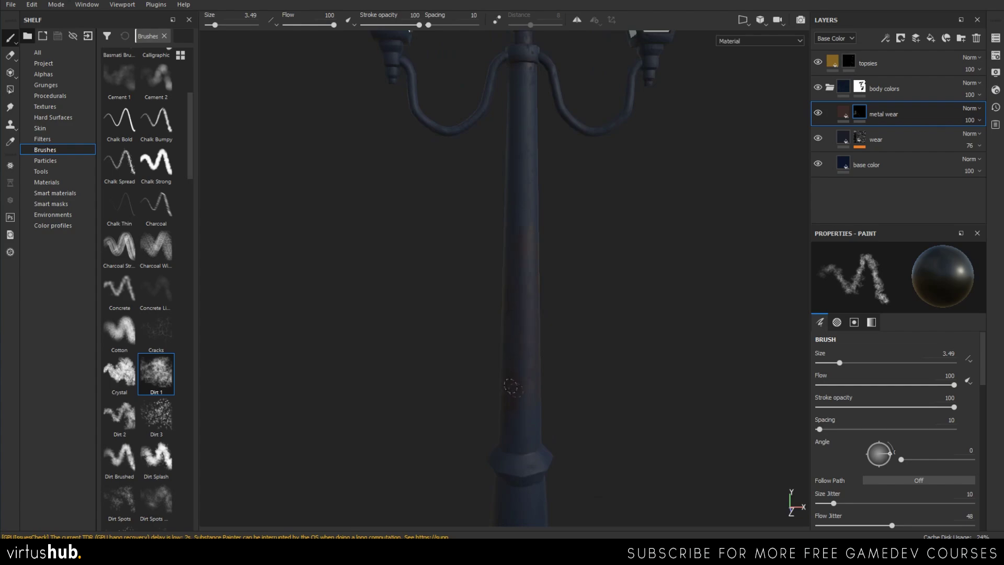
# Touch up the metal wear mask around the remaining sides of the pole's shaft with the black Dirt 1 brush.
pyautogui.keyDown('alt'); pyautogui.moveTo(609, 274); pyautogui.dragTo(549, 291); pyautogui.keyUp('alt')
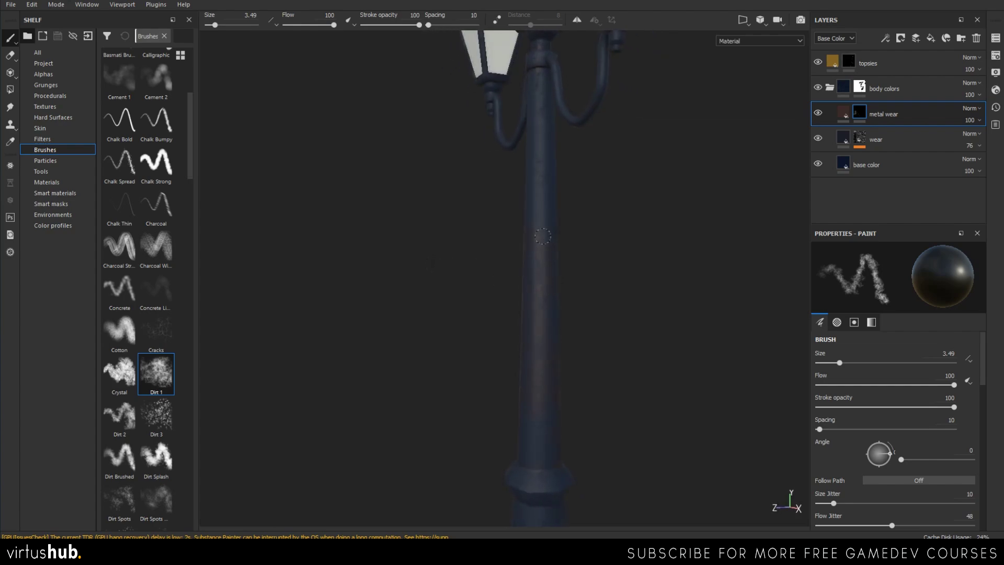
pyautogui.moveTo(595, 346)
pyautogui.keyDown('alt'); pyautogui.mouseDown()
pyautogui.moveTo(457, 320)
pyautogui.moveTo(581, 303)
pyautogui.moveTo(558, 313)
pyautogui.moveTo(504, 247)
pyautogui.moveTo(502, 294)
pyautogui.mouseUp(); pyautogui.keyUp('alt')
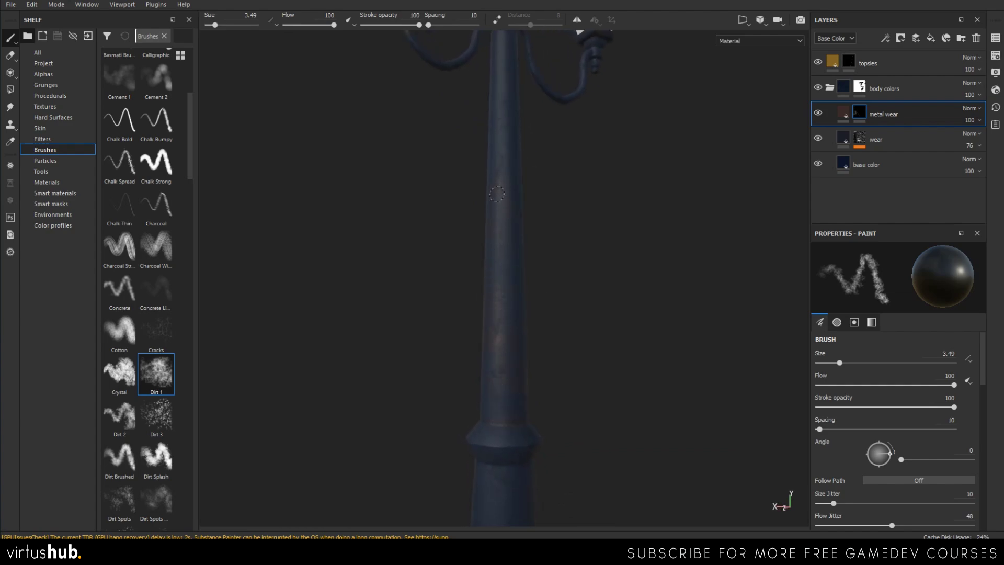
pyautogui.moveTo(589, 253)
pyautogui.keyDown('alt'); pyautogui.mouseDown()
pyautogui.moveTo(488, 231)
pyautogui.moveTo(569, 269)
pyautogui.moveTo(562, 257)
pyautogui.moveTo(568, 301)
pyautogui.moveTo(543, 319)
pyautogui.mouseUp(); pyautogui.keyUp('alt')
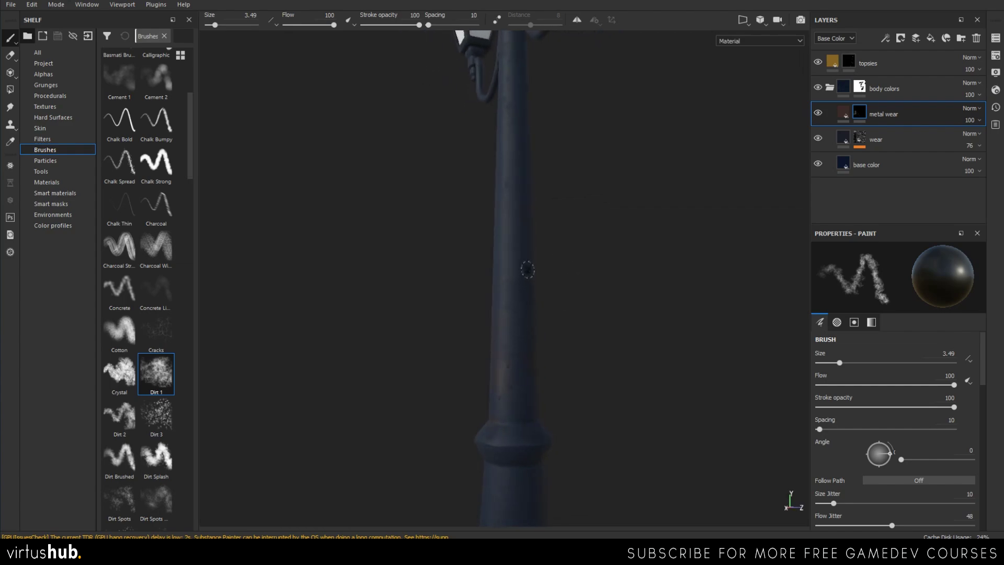
pyautogui.press('x')
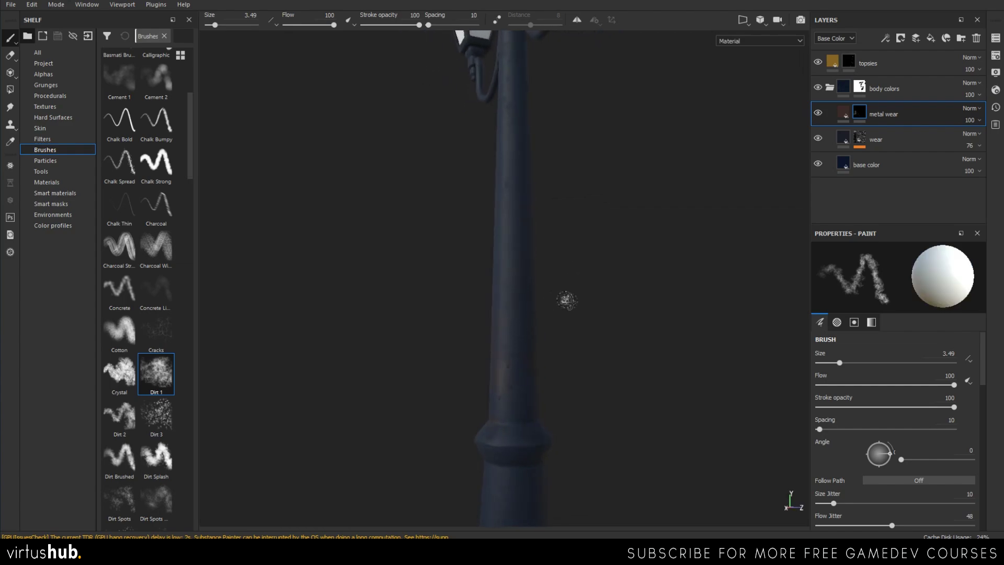
pyautogui.keyDown('alt'); pyautogui.moveTo(559, 298); pyautogui.dragTo(497, 316); pyautogui.keyUp('alt')
pyautogui.keyDown('alt'); pyautogui.moveTo(557, 290); pyautogui.dragTo(467, 282); pyautogui.keyUp('alt')
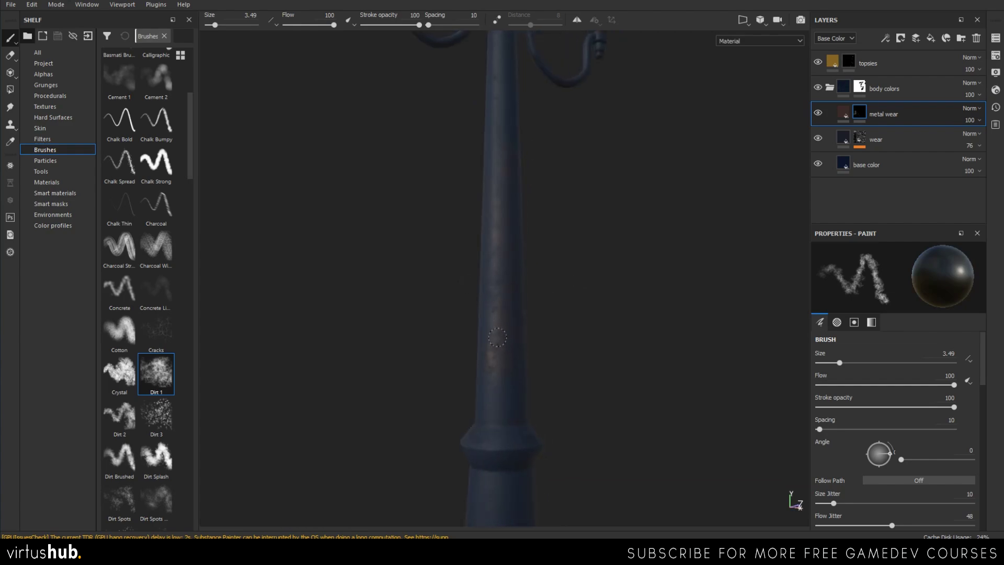
# Inspect the pole, the lamp heads and the metallic finials from different angles.
pyautogui.keyDown('alt'); pyautogui.moveTo(486, 318); pyautogui.dragTo(502, 316); pyautogui.keyUp('alt')
pyautogui.keyDown('alt'); pyautogui.moveTo(502, 316); pyautogui.dragTo(517, 137, button='right'); pyautogui.keyUp('alt')
pyautogui.keyDown('alt'); pyautogui.moveTo(503, 235); pyautogui.dragTo(488, 294, button='middle'); pyautogui.keyUp('alt')
pyautogui.keyDown('alt'); pyautogui.moveTo(488, 295); pyautogui.dragTo(441, 298); pyautogui.keyUp('alt')
pyautogui.keyDown('alt'); pyautogui.moveTo(441, 298); pyautogui.dragTo(461, 273, button='middle'); pyautogui.keyUp('alt')
pyautogui.keyDown('alt'); pyautogui.moveTo(461, 272); pyautogui.dragTo(418, 339); pyautogui.keyUp('alt')
pyautogui.keyDown('alt'); pyautogui.moveTo(460, 366); pyautogui.dragTo(460, 376, button='right'); pyautogui.keyUp('alt')
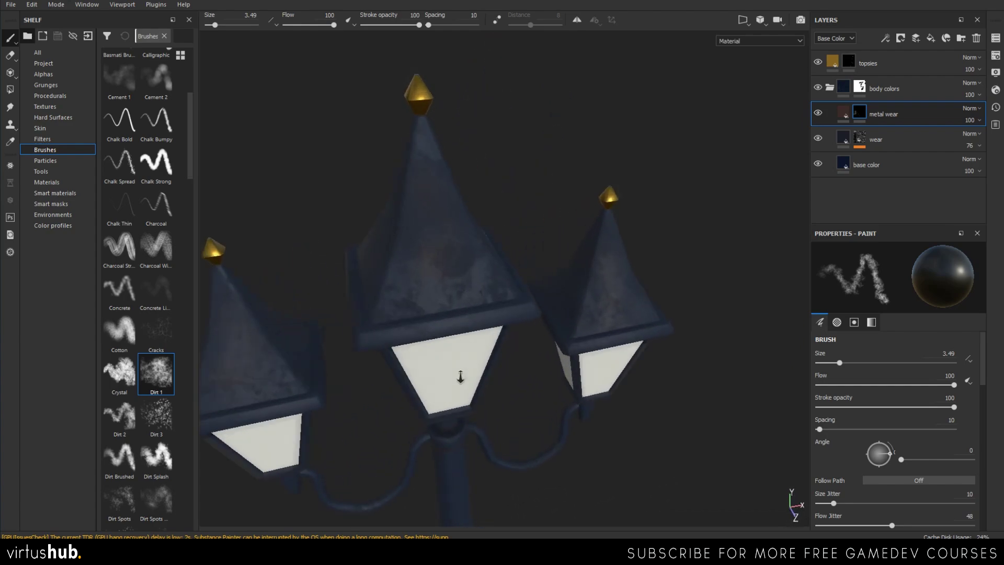
# Enable the rough channel on the topsies fill and set its roughness to 0.4473.
pyautogui.click(833, 72)
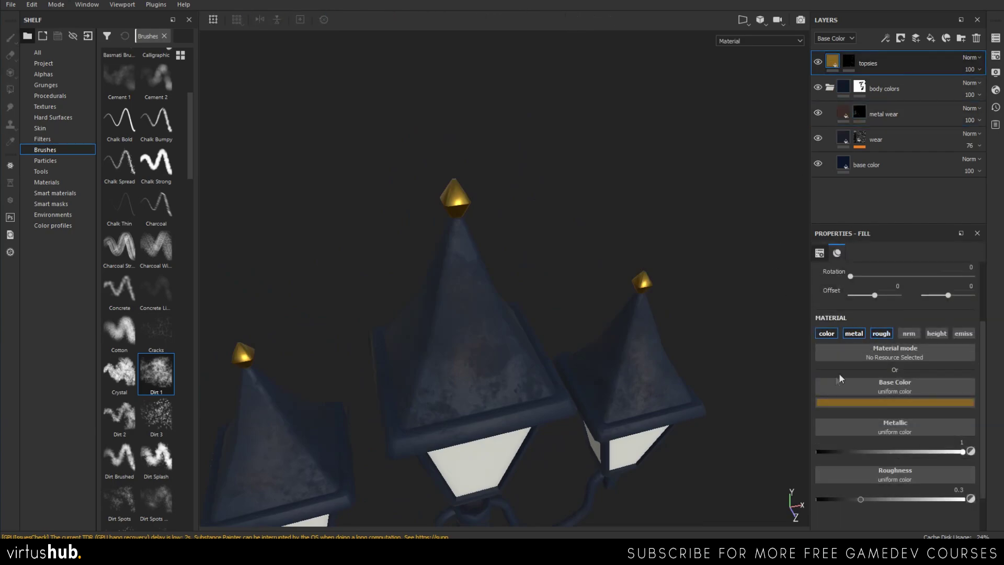
pyautogui.moveTo(861, 499)
pyautogui.mouseDown()
pyautogui.moveTo(810, 508)
pyautogui.moveTo(878, 514)
pyautogui.mouseUp()
pyautogui.keyDown('alt'); pyautogui.moveTo(775, 343); pyautogui.dragTo(683, 320); pyautogui.keyUp('alt')
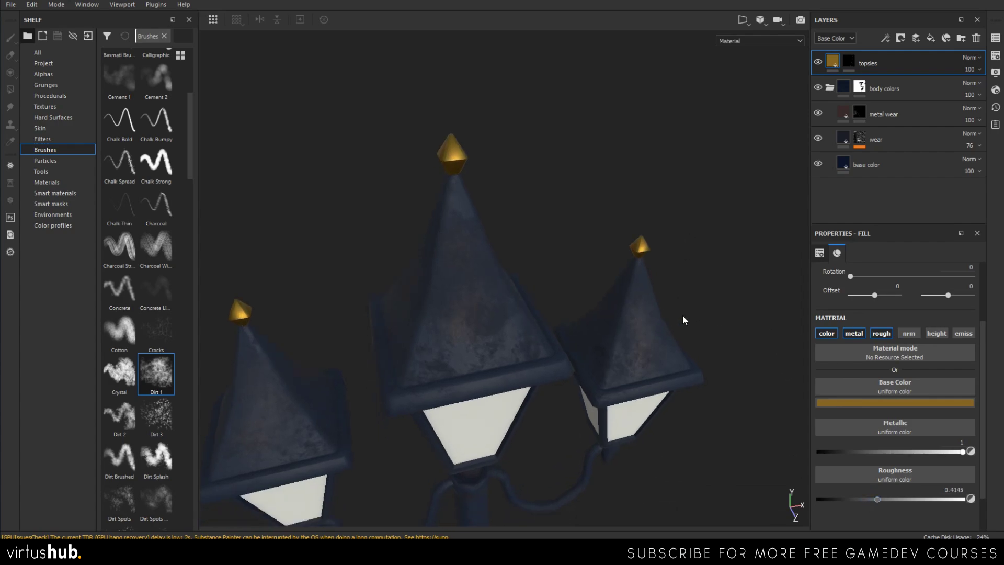
pyautogui.moveTo(879, 500); pyautogui.dragTo(883, 499)
# Examine the full street lamp with its gold finials from a distance, and the wear along the pole.
pyautogui.keyDown('alt'); pyautogui.moveTo(683, 396); pyautogui.dragTo(667, 296, button='middle'); pyautogui.keyUp('alt')
pyautogui.scroll(-5, 606, 393)
pyautogui.keyDown('alt'); pyautogui.moveTo(603, 434); pyautogui.dragTo(574, 317, button='middle'); pyautogui.keyUp('alt')
pyautogui.keyDown('alt'); pyautogui.moveTo(574, 318); pyautogui.dragTo(559, 298); pyautogui.keyUp('alt')
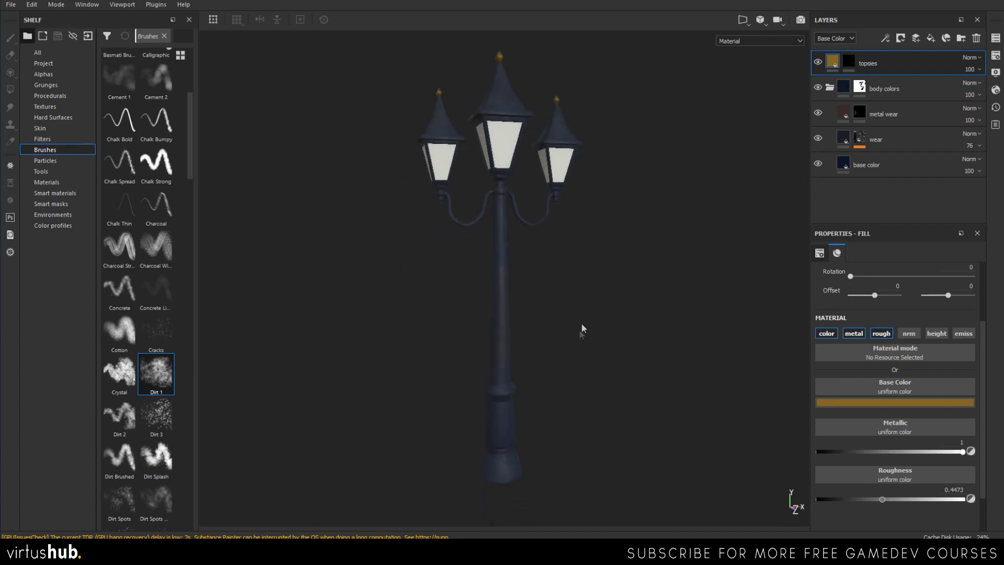
pyautogui.keyDown('alt'); pyautogui.moveTo(597, 346); pyautogui.dragTo(596, 369); pyautogui.keyUp('alt')
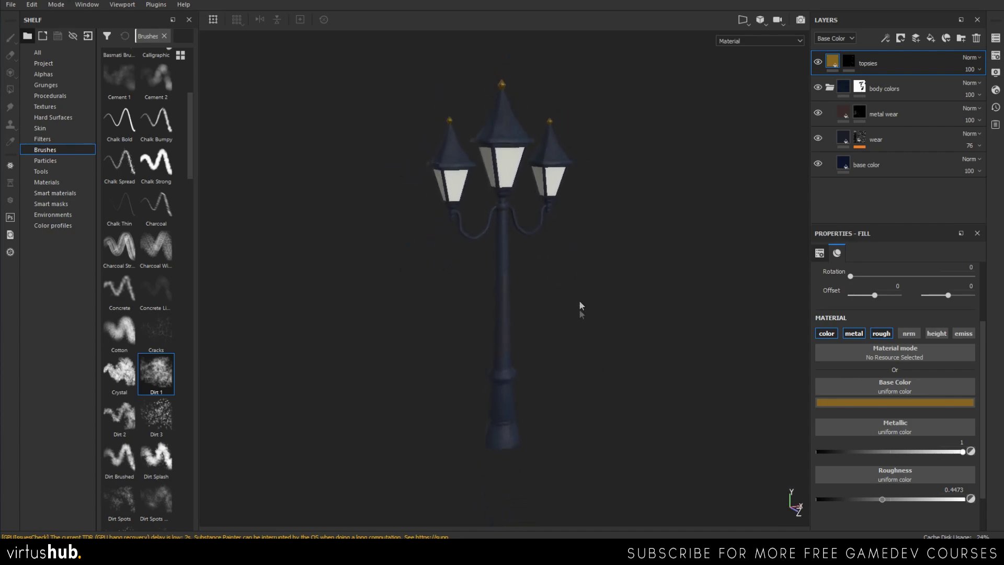
pyautogui.keyDown('alt'); pyautogui.moveTo(582, 305); pyautogui.dragTo(595, 404, button='middle'); pyautogui.keyUp('alt')
pyautogui.keyDown('alt'); pyautogui.moveTo(570, 337); pyautogui.dragTo(557, 435, button='right'); pyautogui.keyUp('alt')
pyautogui.keyDown('alt'); pyautogui.moveTo(742, 238); pyautogui.dragTo(603, 292); pyautogui.keyUp('alt')
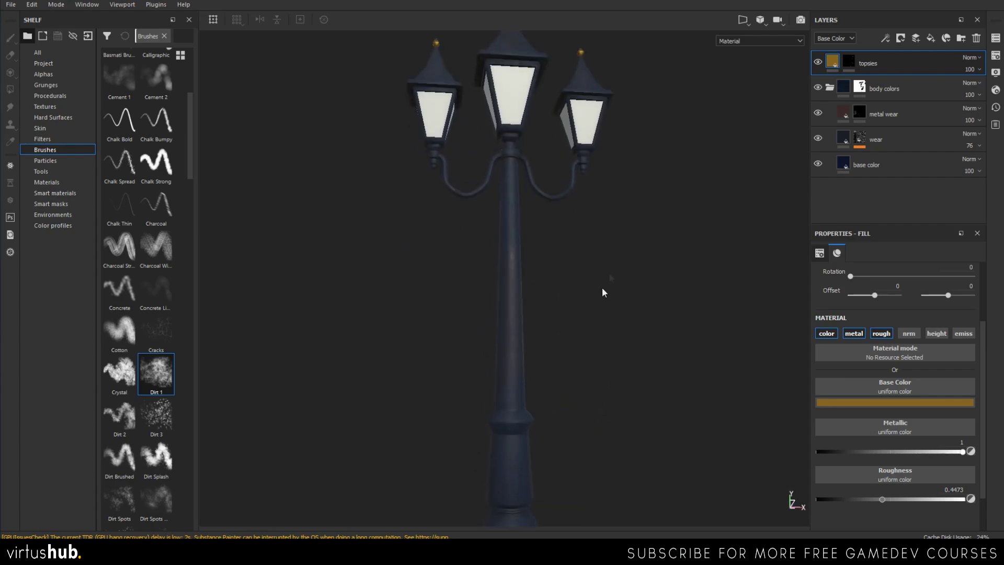
# Shift the metal wear fill's base color to a less saturated dark reddish brown with saturation about 0.35, and check the whole lamp.
pyautogui.click(843, 116)
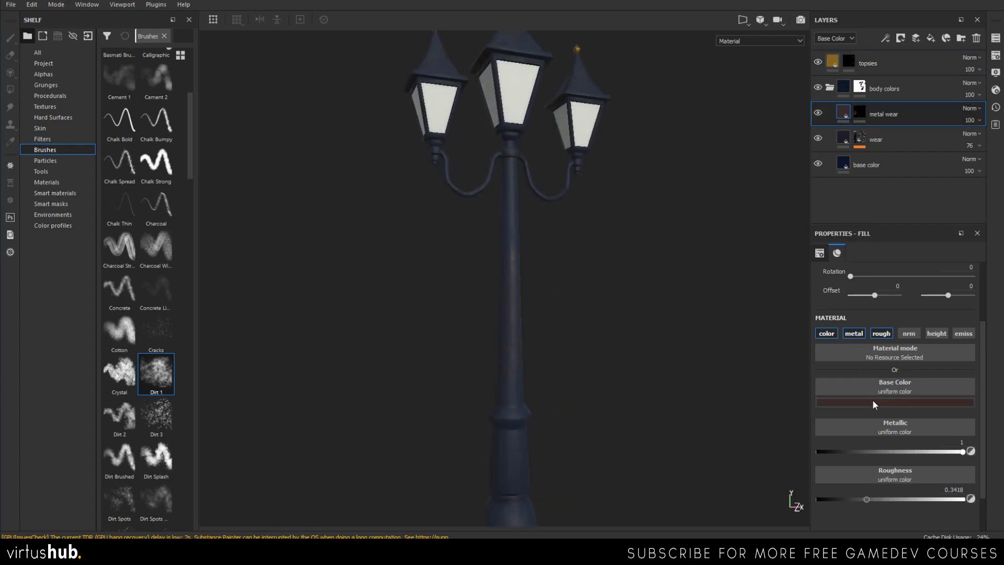
pyautogui.click(879, 401)
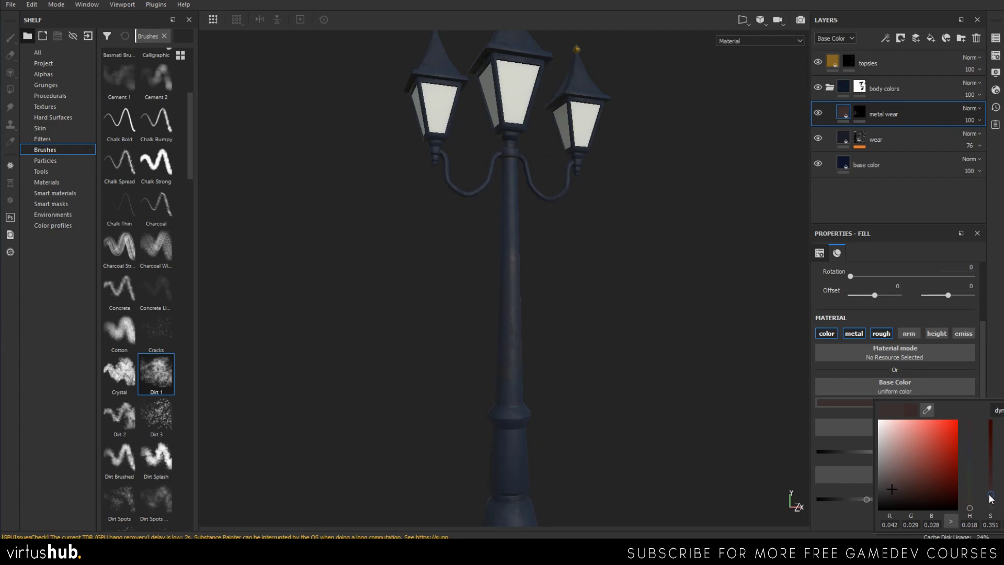
pyautogui.keyDown('alt'); pyautogui.moveTo(655, 312); pyautogui.dragTo(646, 361, button='middle'); pyautogui.keyUp('alt')
pyautogui.scroll(-2, 632, 340)
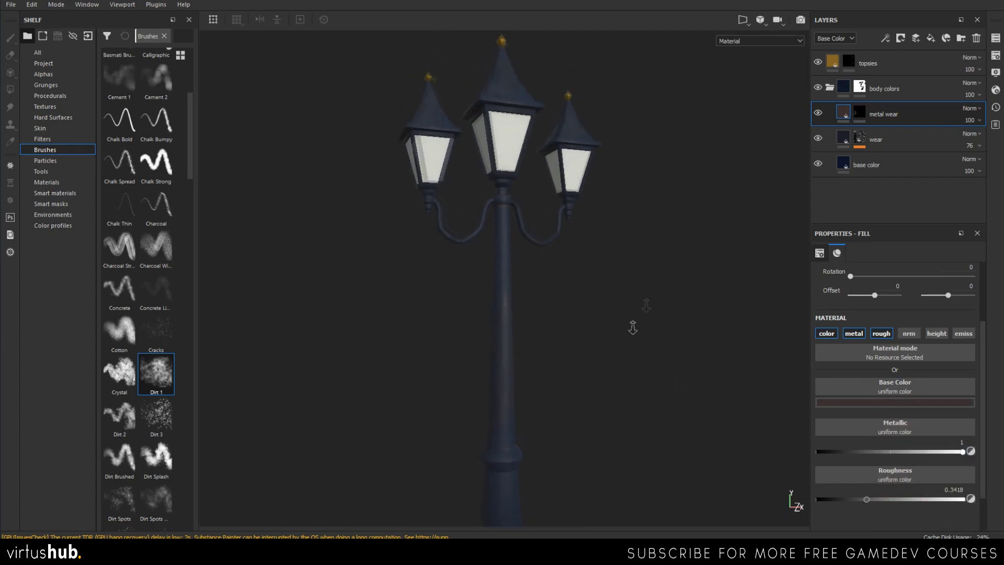
pyautogui.keyDown('alt'); pyautogui.moveTo(632, 331); pyautogui.dragTo(645, 368); pyautogui.keyUp('alt')
pyautogui.keyDown('alt'); pyautogui.moveTo(625, 333); pyautogui.dragTo(629, 349, button='middle'); pyautogui.keyUp('alt')
pyautogui.keyDown('alt'); pyautogui.moveTo(596, 376); pyautogui.dragTo(585, 497, button='right'); pyautogui.keyUp('alt')
pyautogui.keyDown('alt'); pyautogui.moveTo(585, 497); pyautogui.dragTo(635, 419, button='middle'); pyautogui.keyUp('alt')
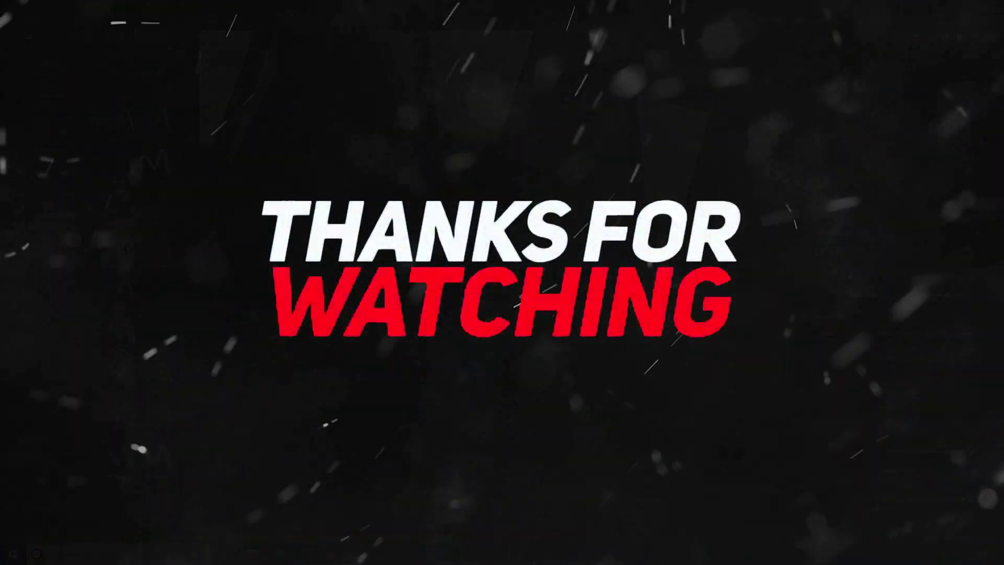